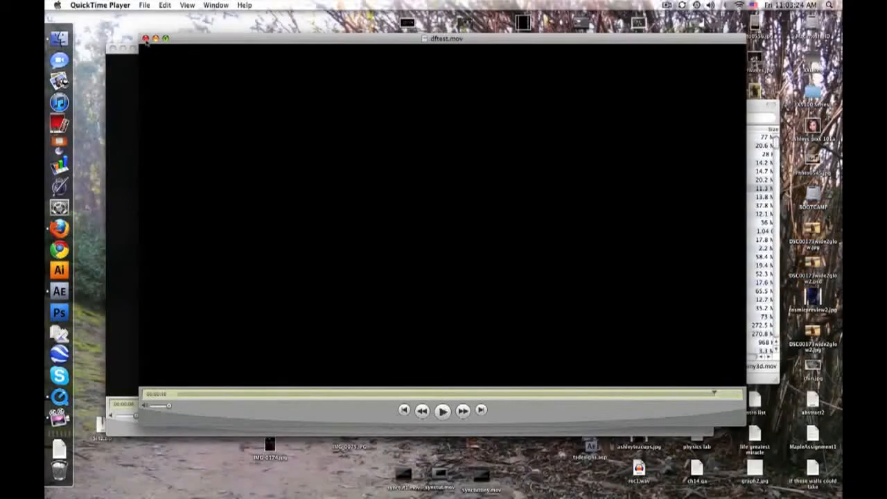
Close the dftest.mov and shiny3d.mov preview movies and the Rendered Intros folder window.
click(146, 38)
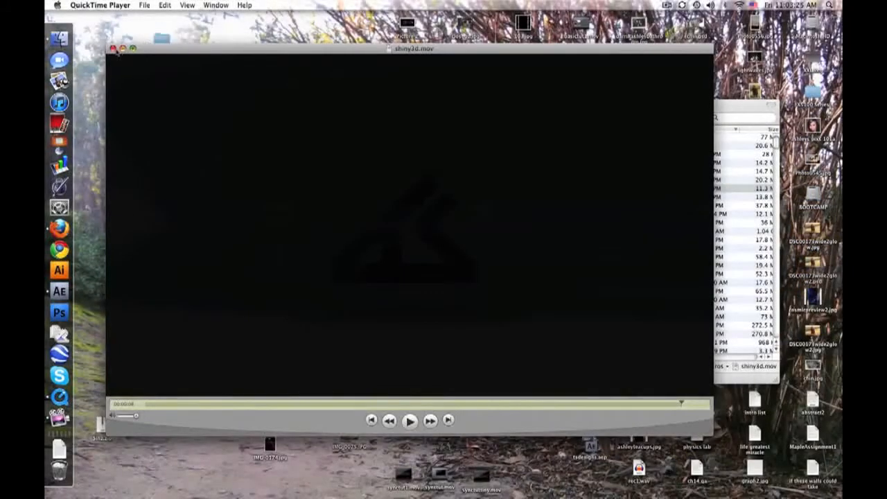
click(113, 49)
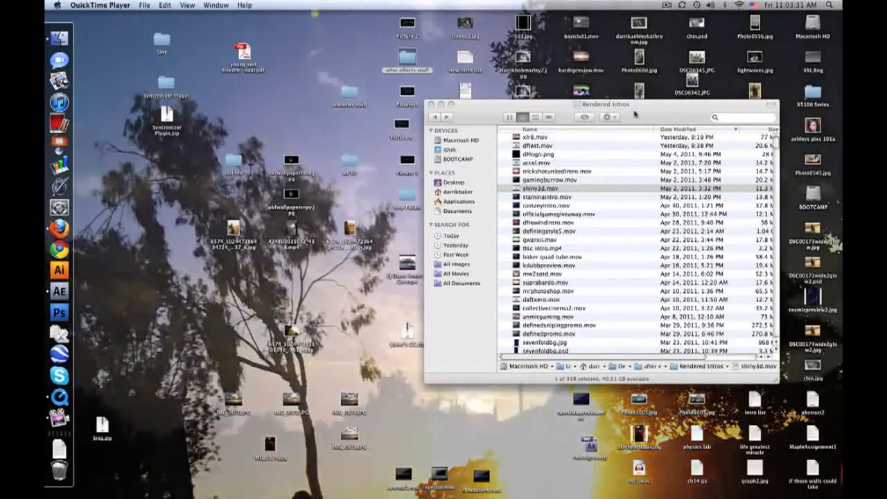
click(634, 112)
click(432, 105)
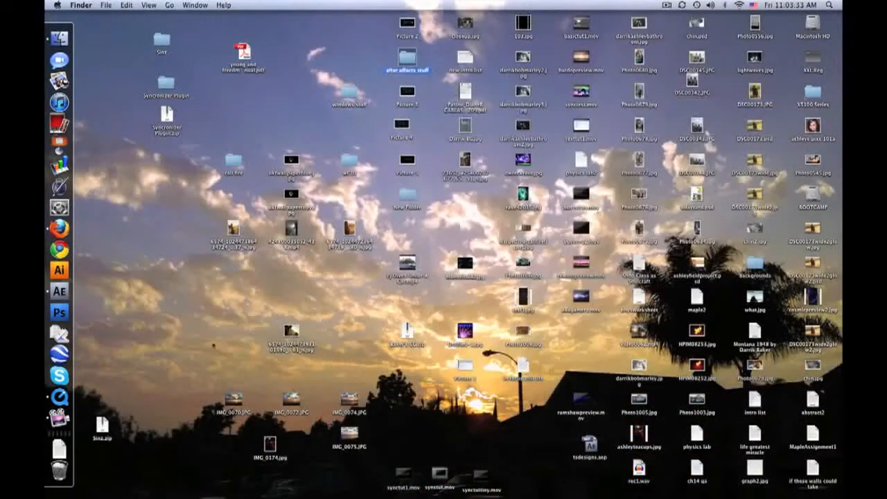
Switch to After Effects and create a 10-second composition named PreFinall with the HDV/HDTV 720 29.97 preset.
click(59, 291)
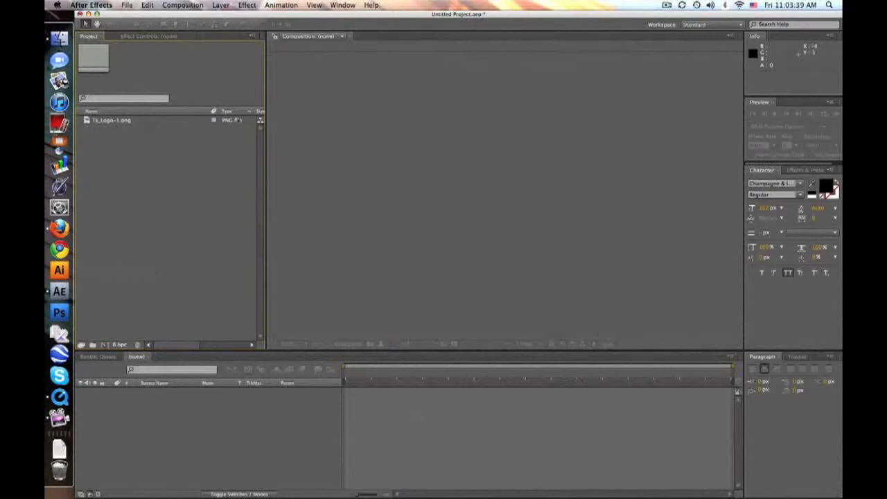
click(220, 5)
click(182, 15)
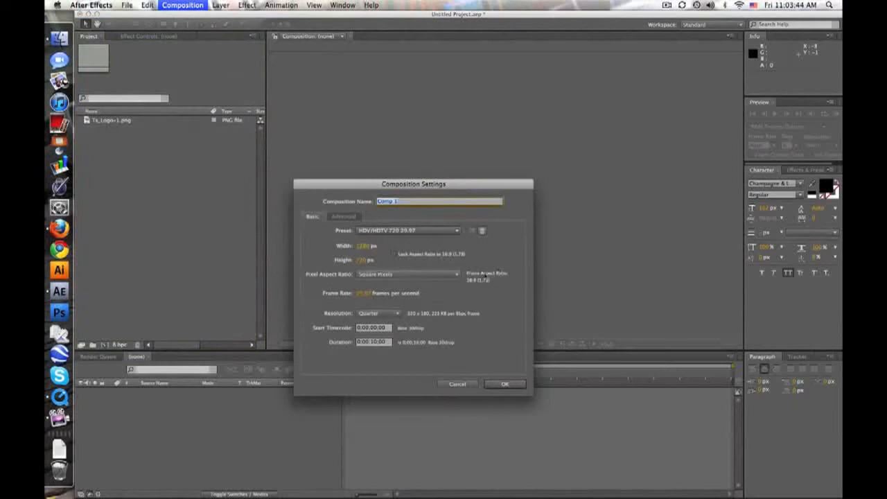
text(Pixload)
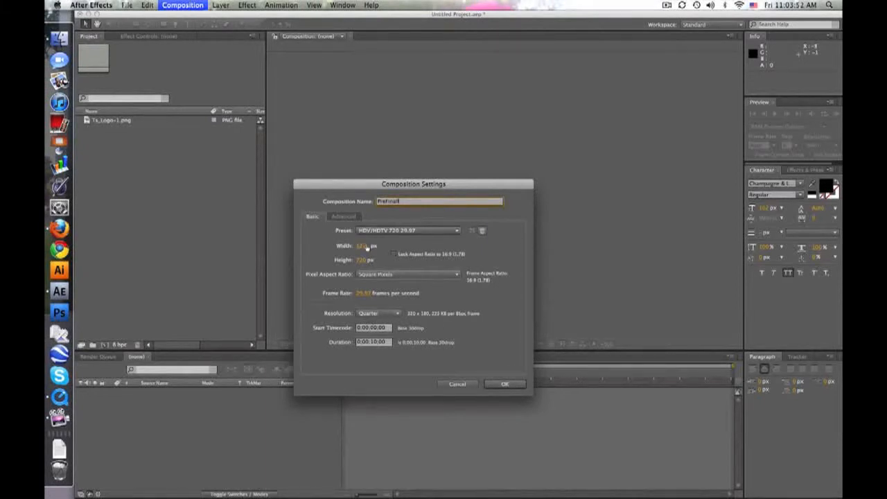
click(494, 385)
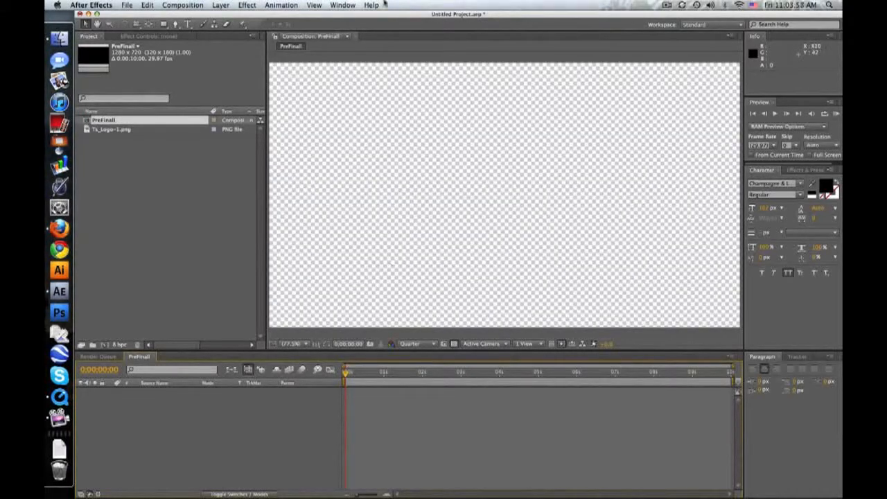
Add a camera layer with the 35mm preset to the composition.
click(222, 4)
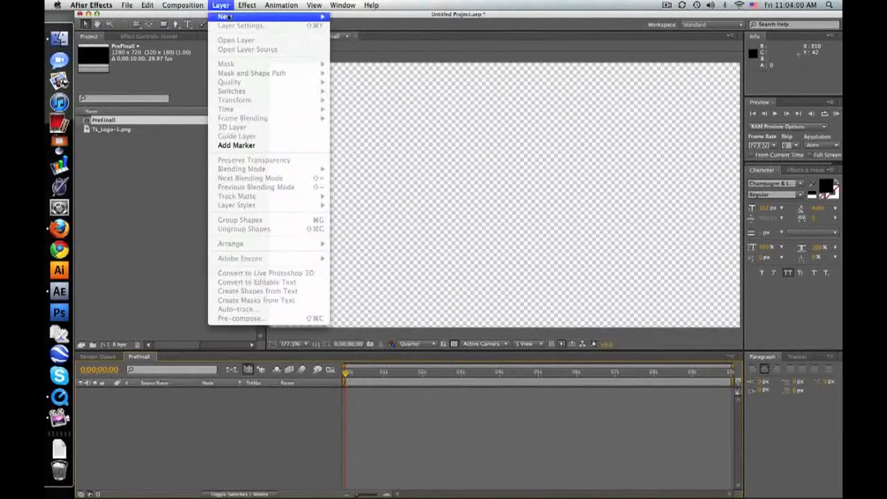
mouse_move(230, 17)
click(361, 46)
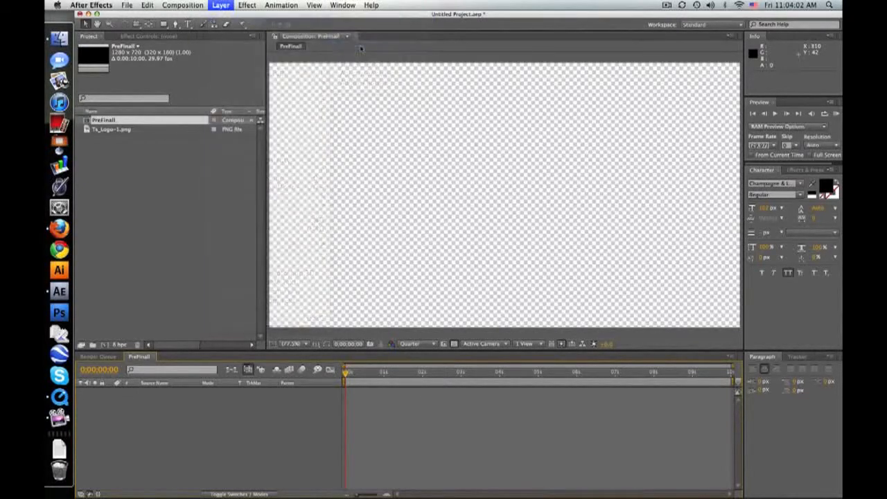
click(527, 361)
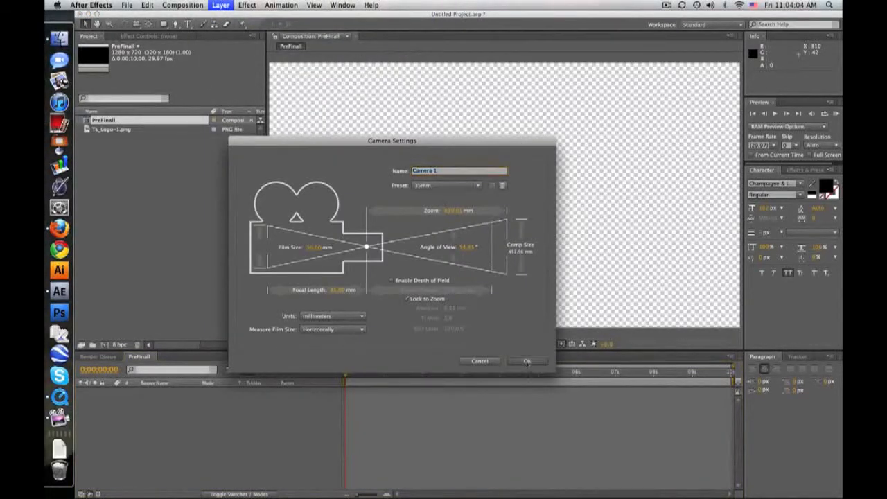
click(504, 256)
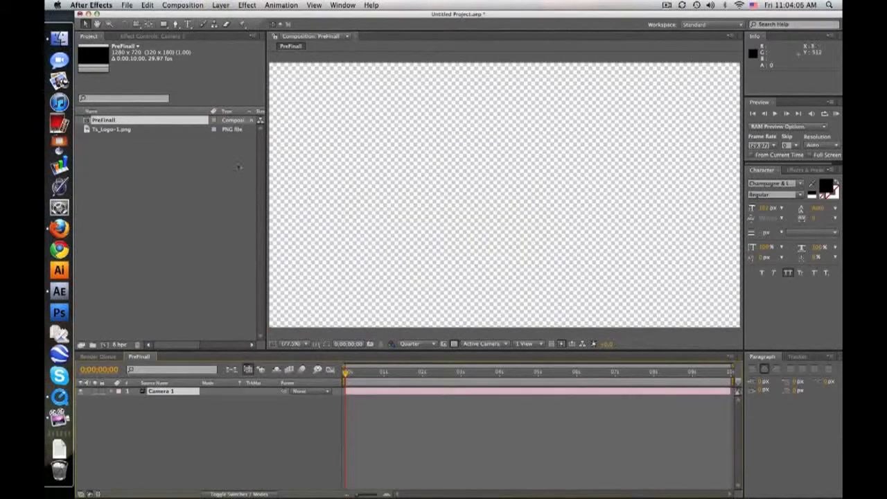
Add a null object, make it a 3D layer and parent the camera to it.
click(220, 5)
mouse_move(227, 16)
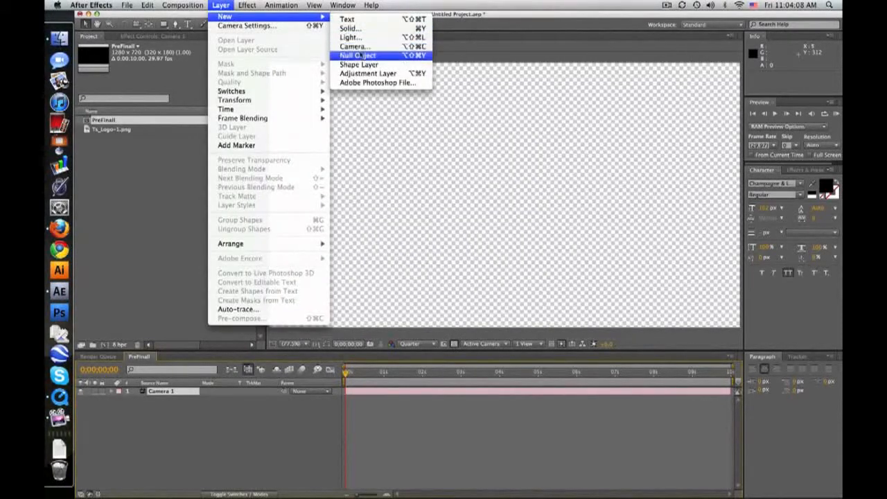
click(358, 55)
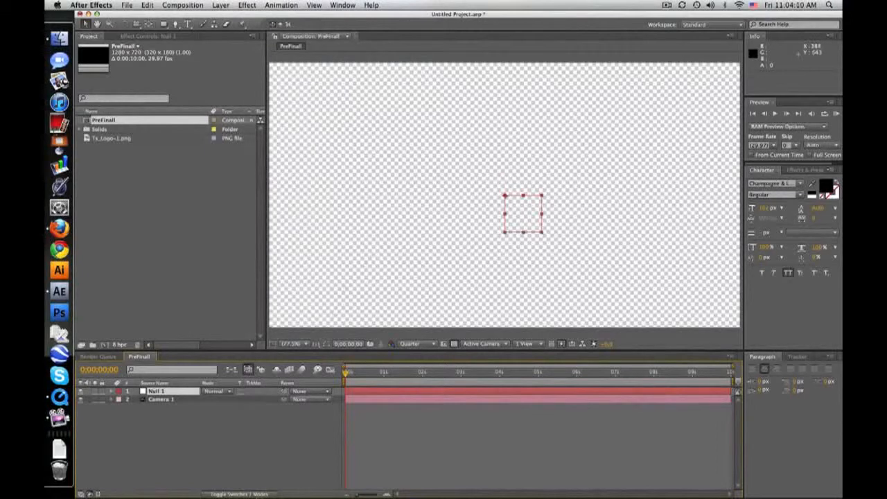
click(253, 494)
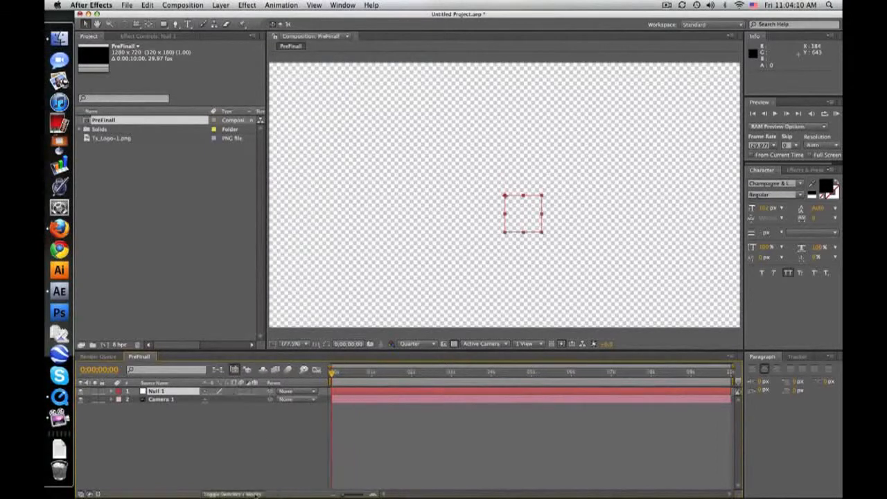
click(255, 392)
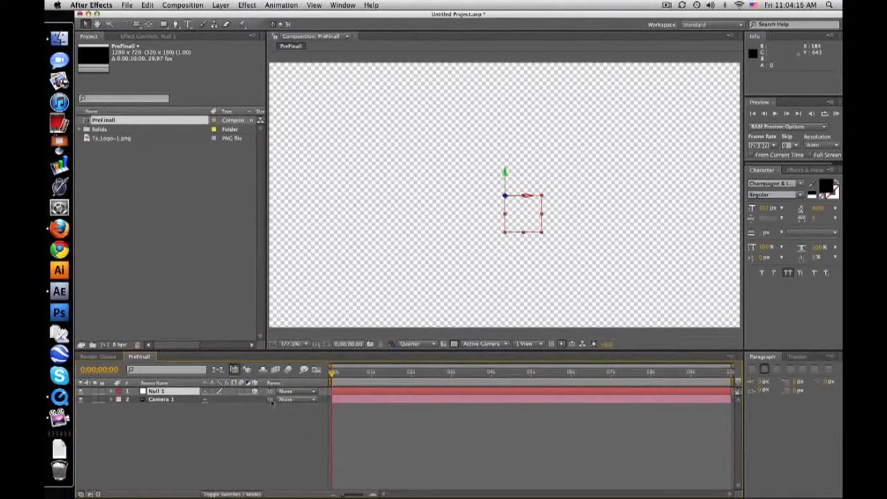
drag(271, 400, 198, 393)
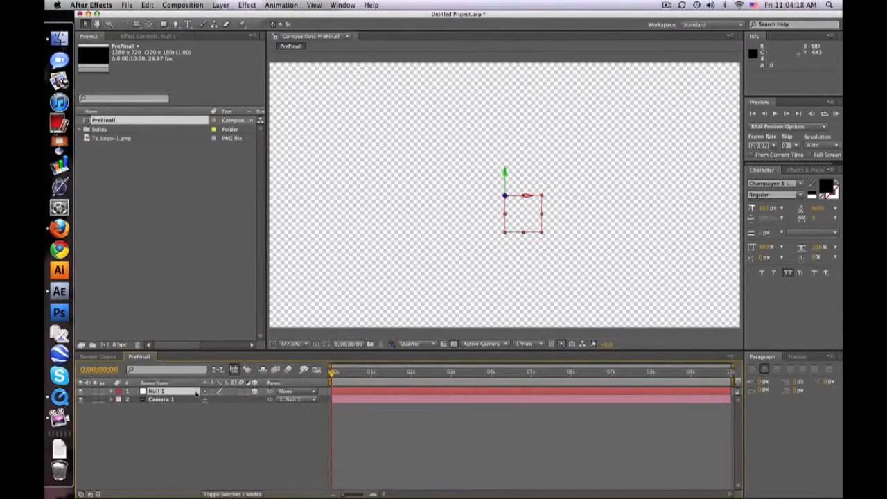
click(388, 434)
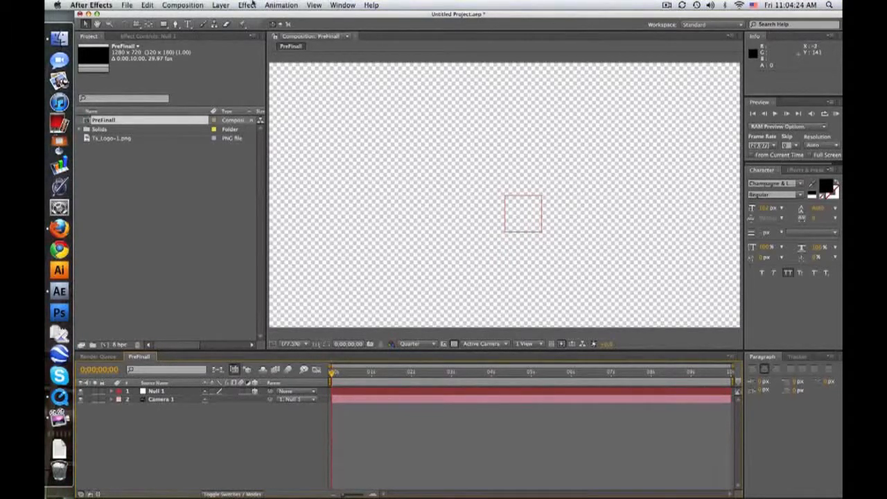
Create a black 1280 x 720 px solid layer named Floor.
click(221, 5)
mouse_move(226, 17)
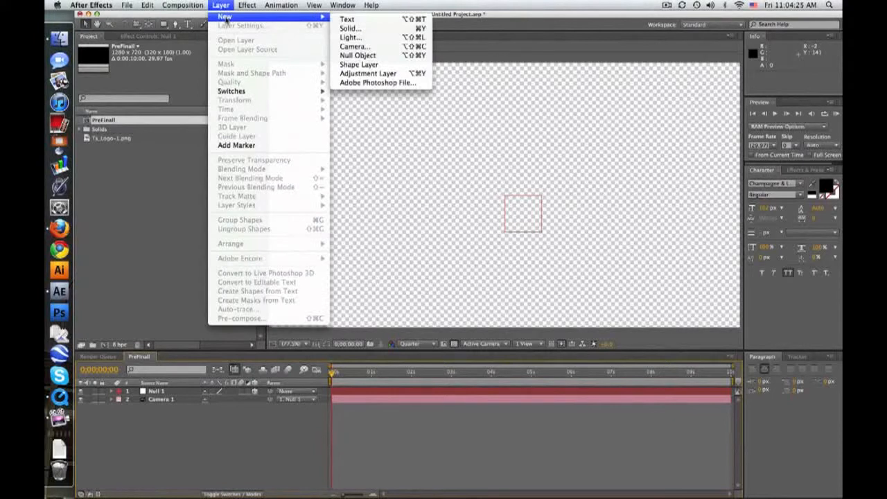
click(360, 29)
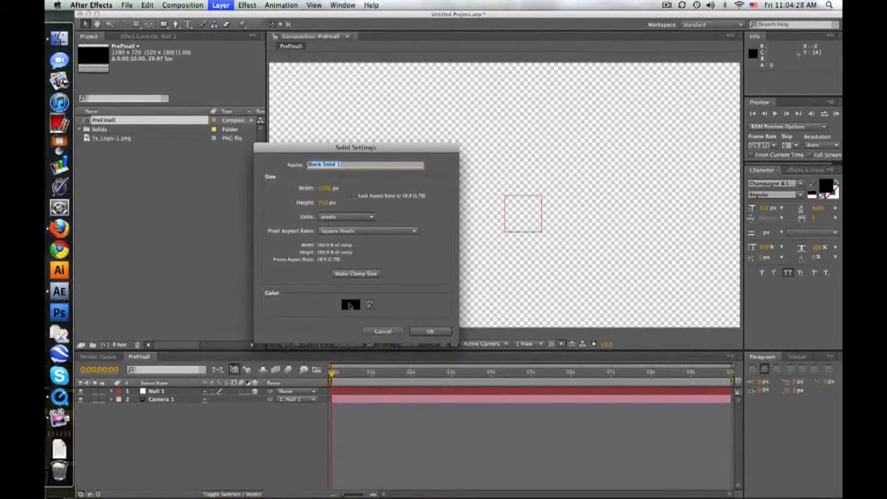
text(Floor)
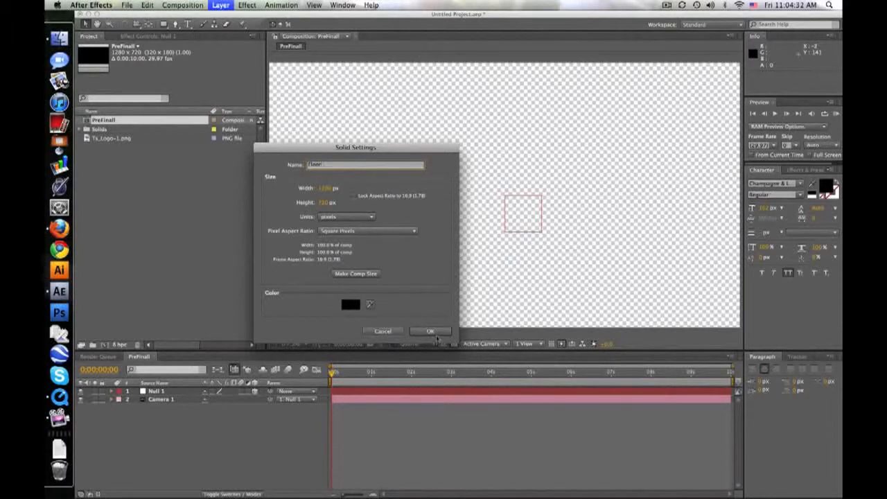
click(429, 330)
Apply the Ramp effect to the Floor layer and set its start color to the grey #676767.
click(804, 170)
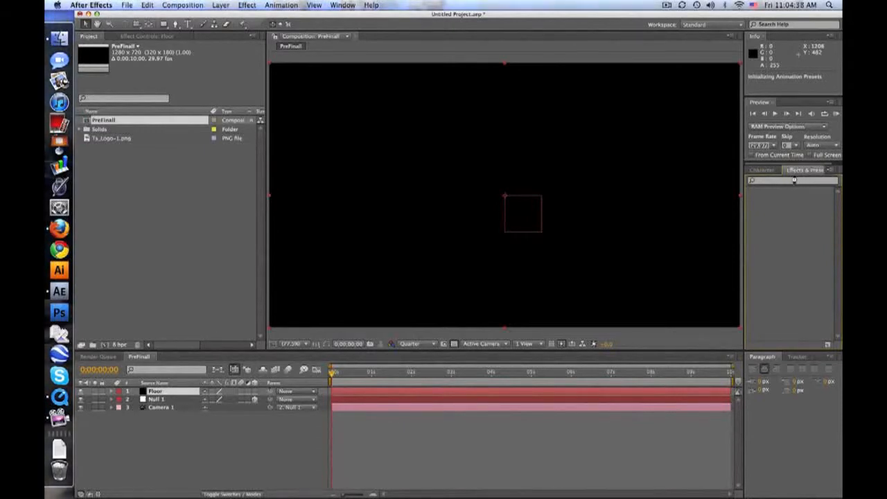
click(794, 180)
text(ramp)
drag(774, 199, 374, 312)
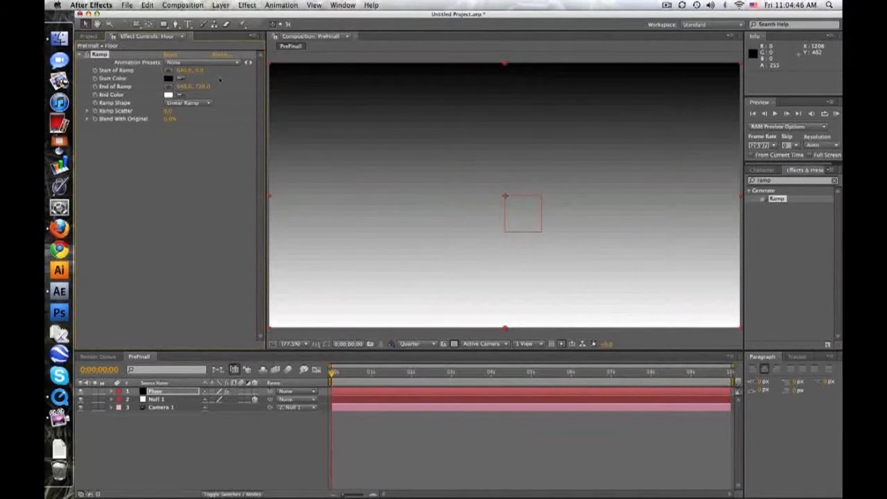
click(169, 78)
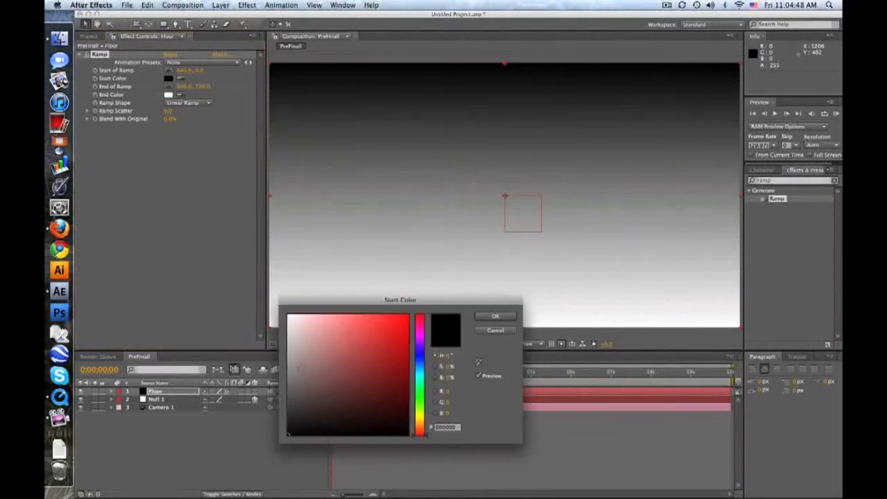
click(288, 387)
click(495, 316)
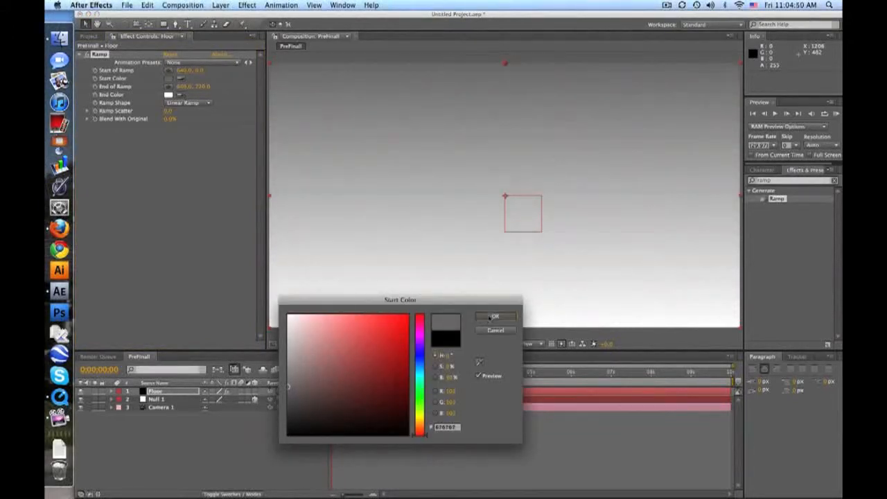
Make the Floor layer 3D and set its X Rotation to -90°.
click(184, 392)
key(r)
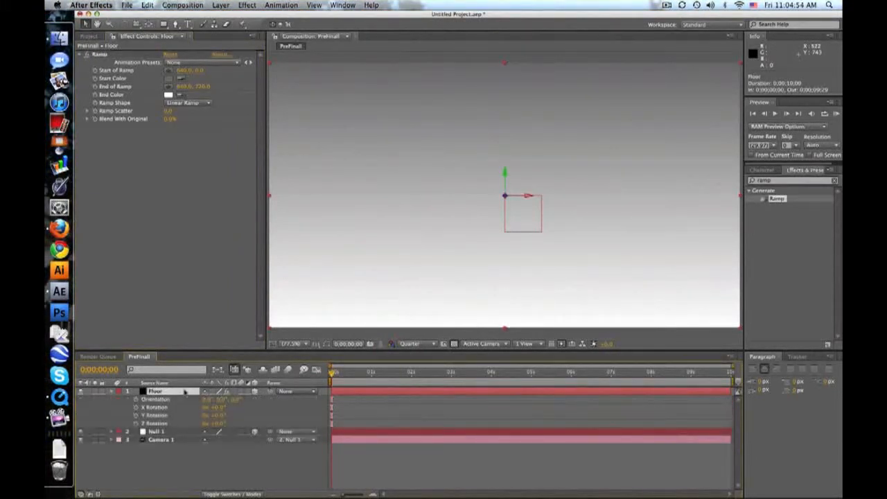
drag(211, 407, 222, 412)
click(219, 408)
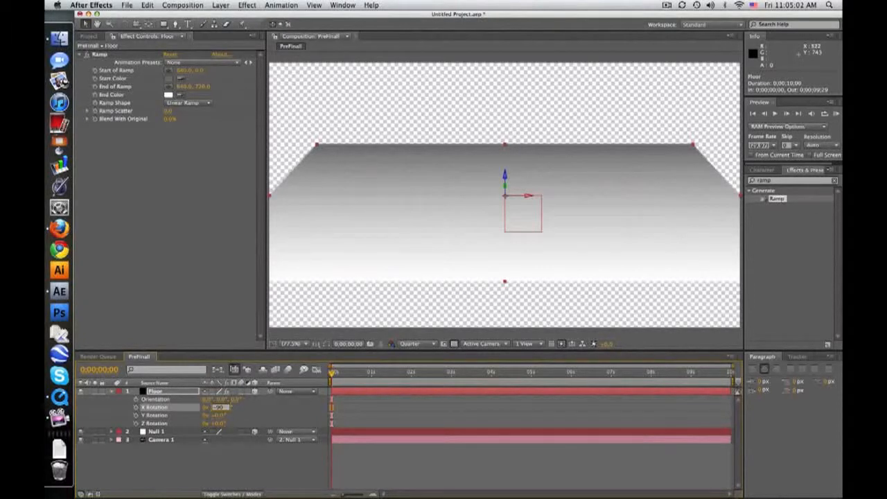
text(90)
key(Return)
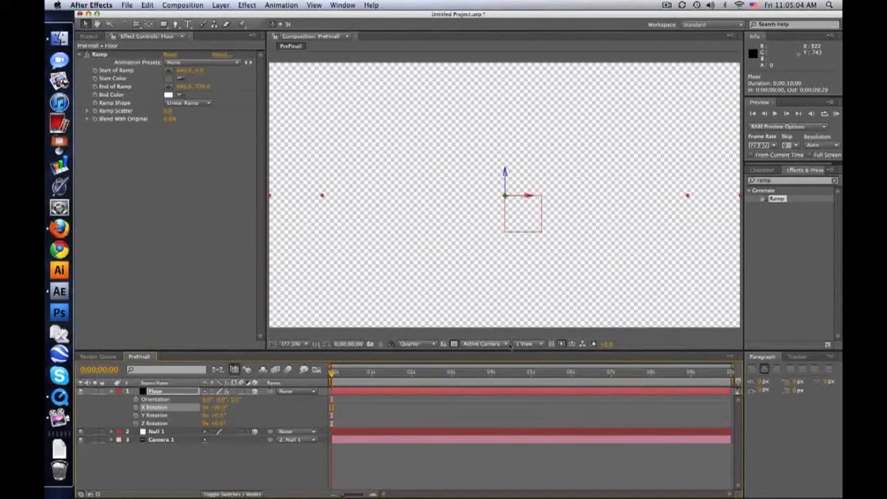
Show the composition from Custom View 1 at Full preview resolution.
click(503, 345)
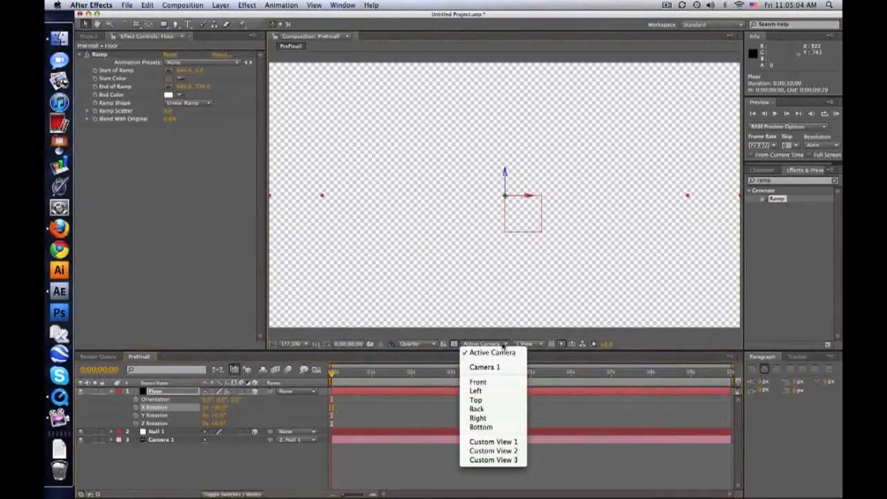
click(508, 442)
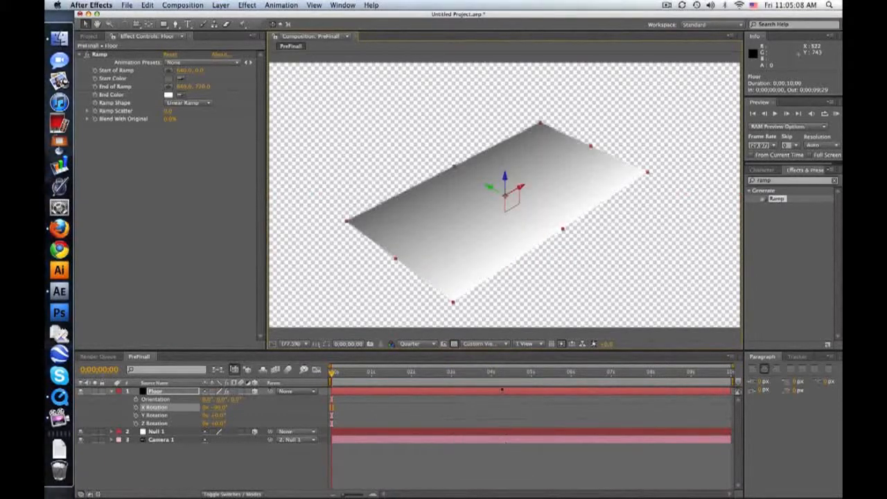
click(412, 344)
click(420, 367)
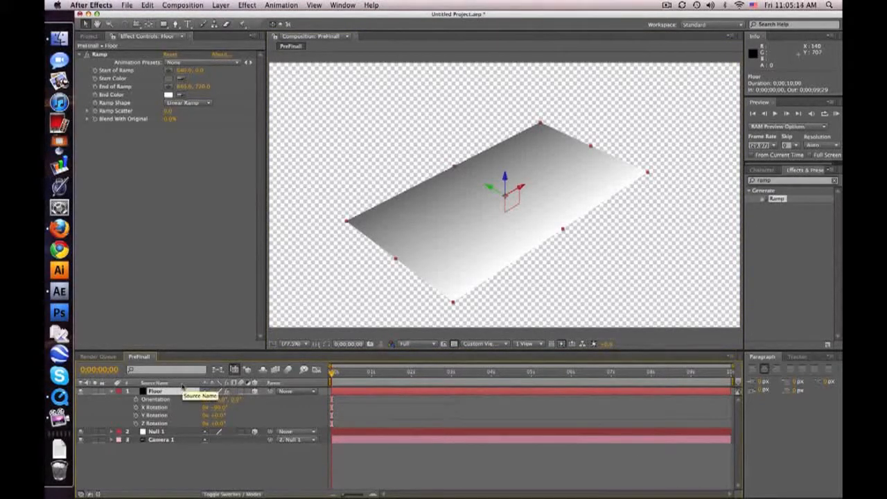
Apply the Motion Tile effect to the Floor layer and set its Output Width to 300.
click(779, 180)
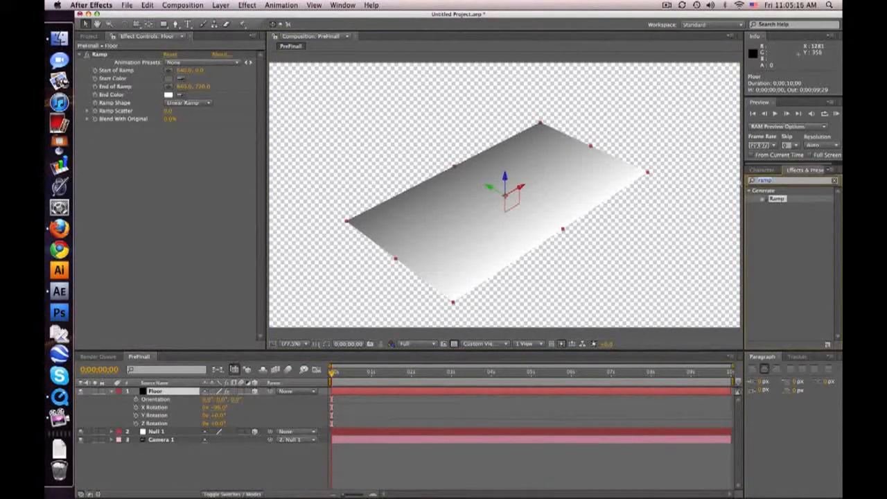
text(motio)
drag(776, 302, 166, 392)
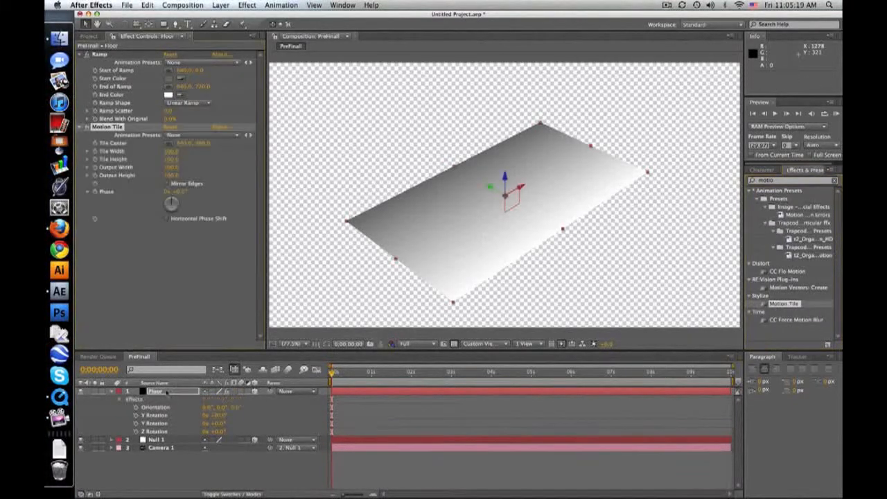
click(172, 167)
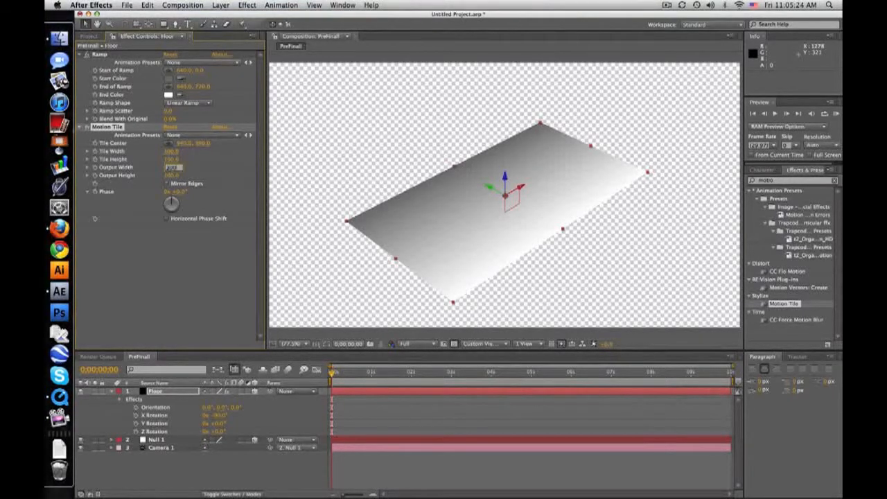
text(300)
key(Return)
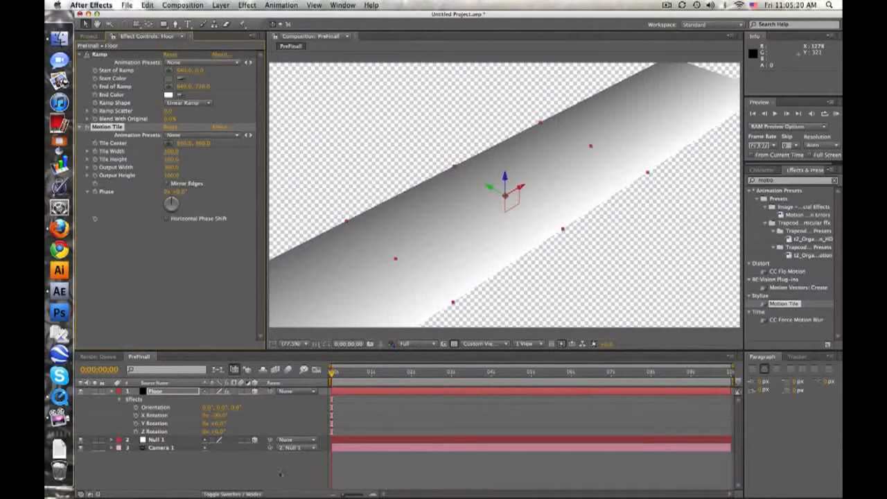
click(200, 472)
click(176, 392)
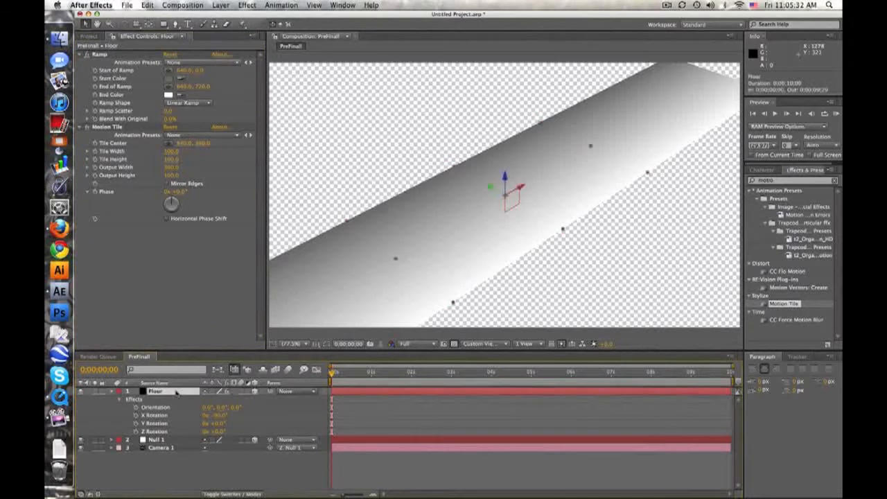
Duplicate the Floor layer and name the copy Wall.
key(super+d)
text(Wall)
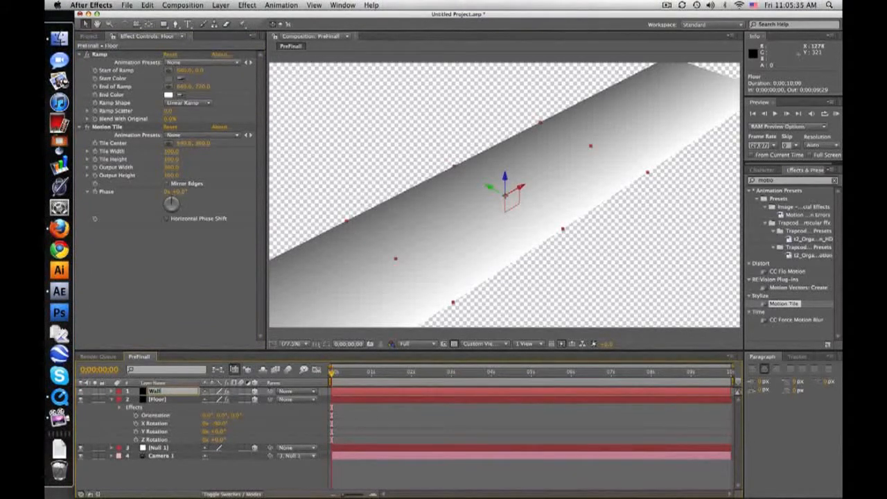
key(Return)
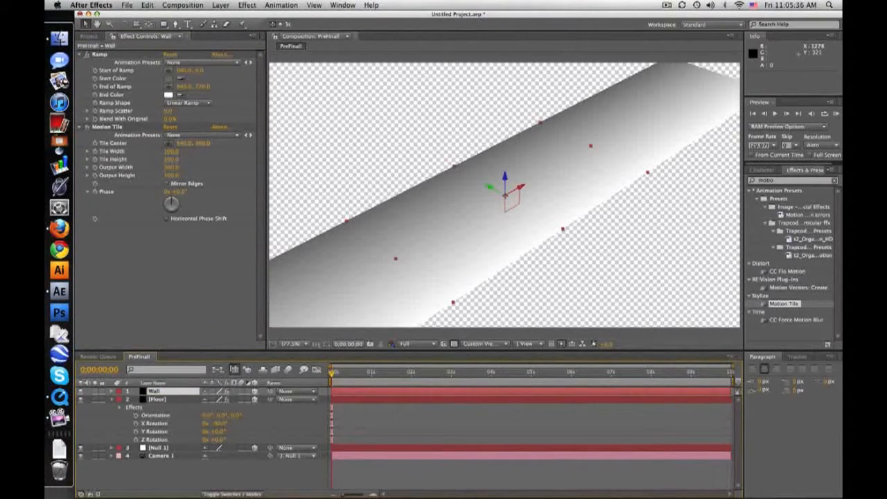
Set the Wall layer's X Rotation to -180° so it stands perpendicular to the floor.
key(r)
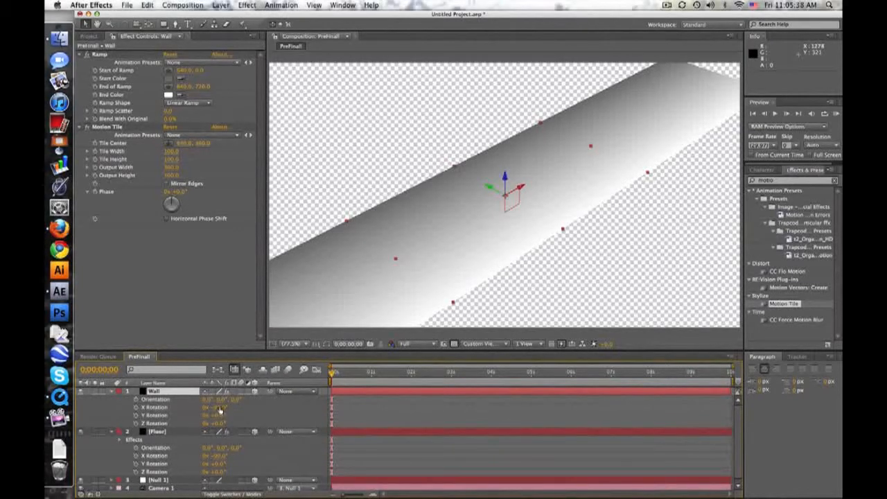
drag(218, 407, 185, 401)
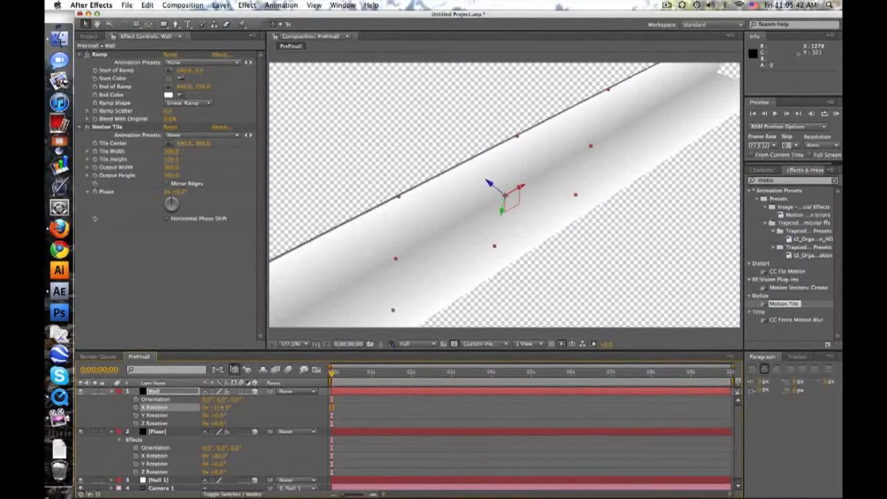
click(219, 408)
key(Return)
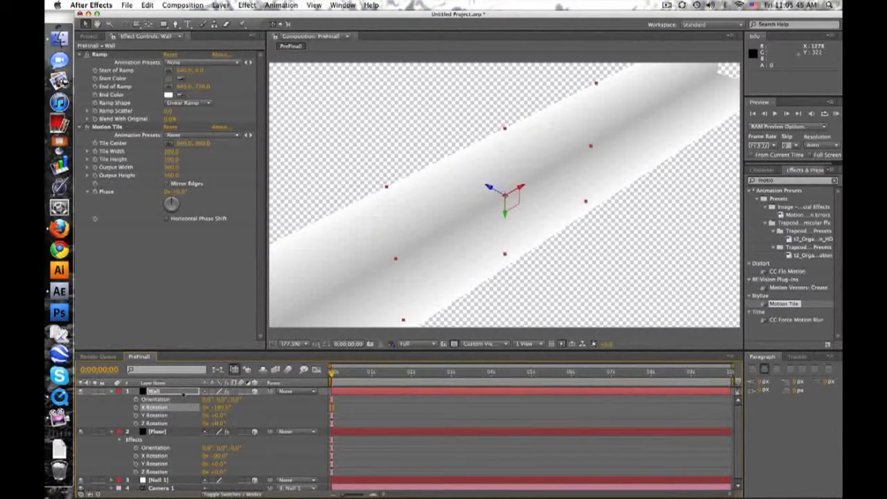
Move the Wall layer to about Y -1 and Z 355 so its lower edge meets the floor's far edge.
click(184, 392)
key(p)
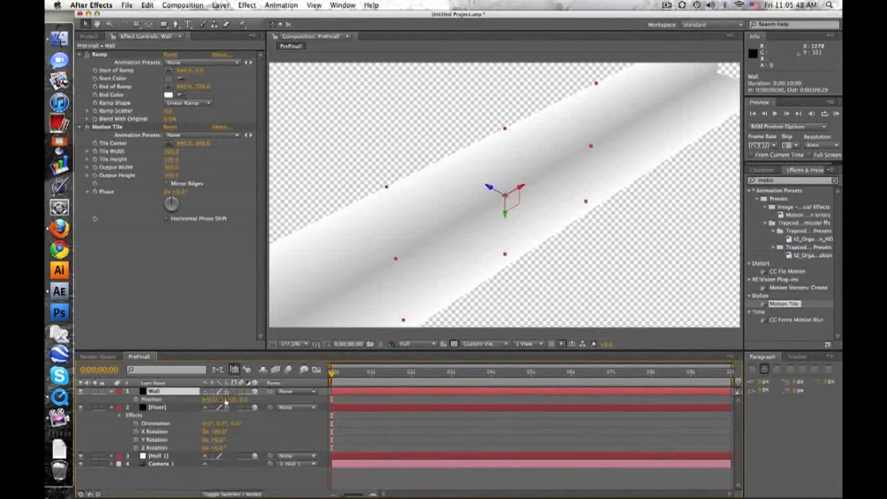
drag(246, 400, 380, 367)
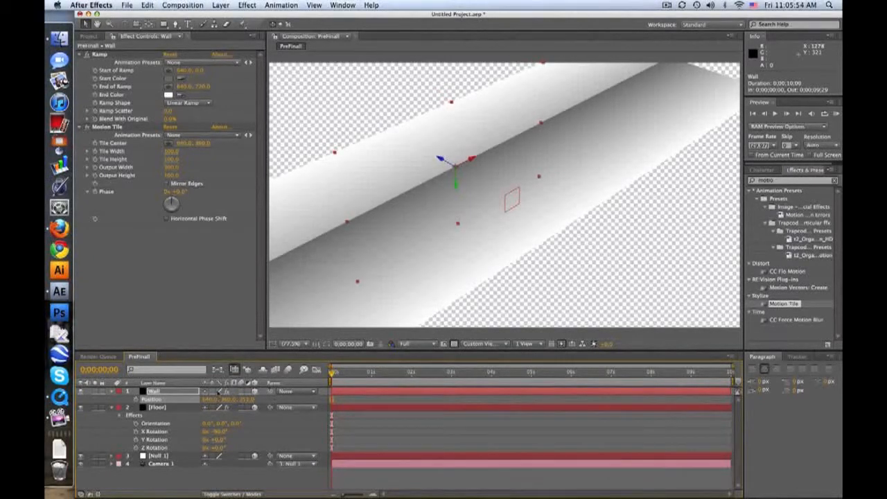
drag(229, 400, 50, 405)
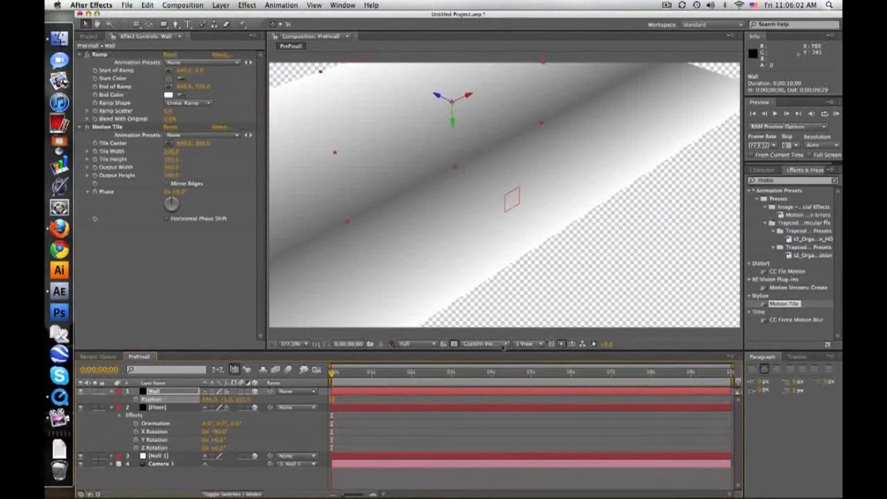
Switch the composition to the Active Camera view and raise Null 1 to a Y position of about 104.
click(485, 343)
click(497, 354)
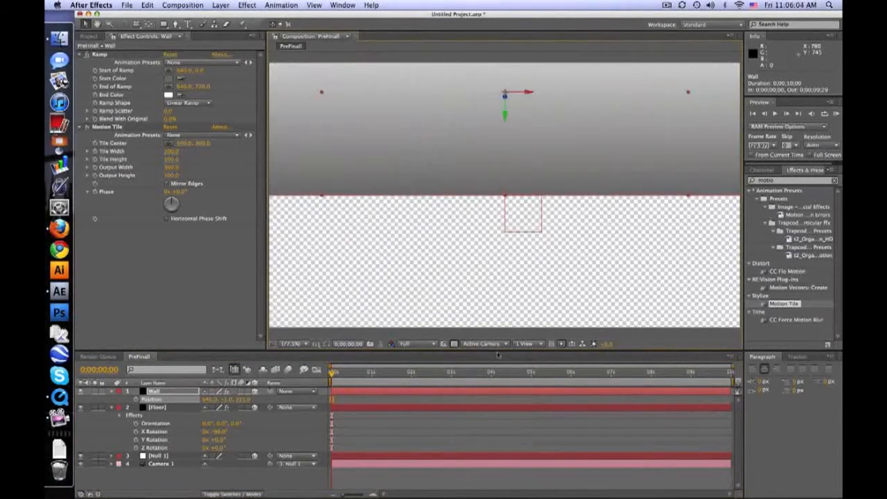
click(404, 433)
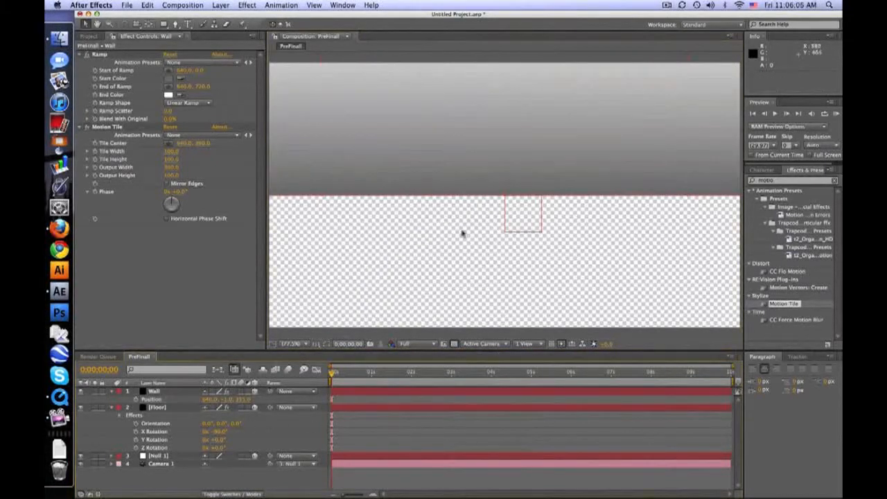
click(176, 458)
key(p)
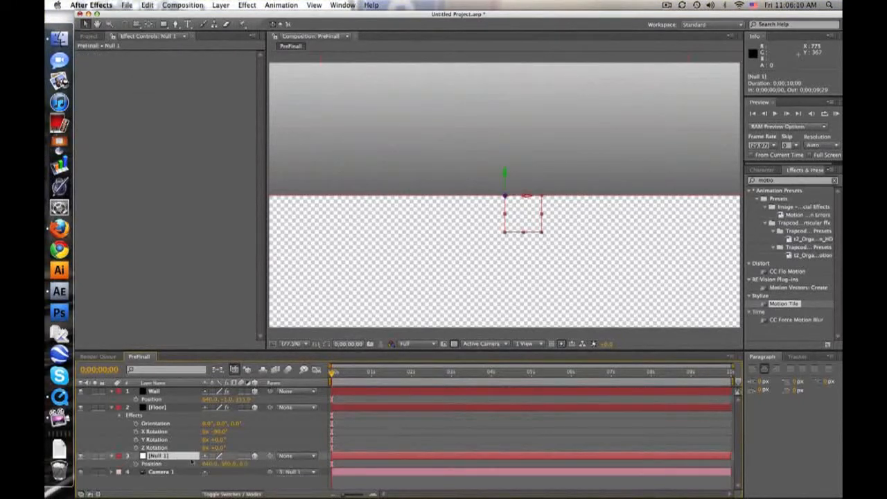
drag(225, 464, 111, 458)
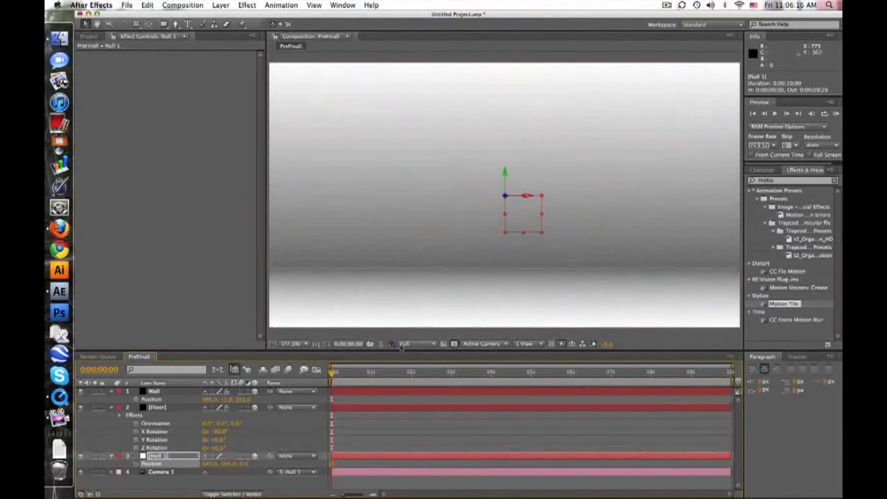
click(479, 425)
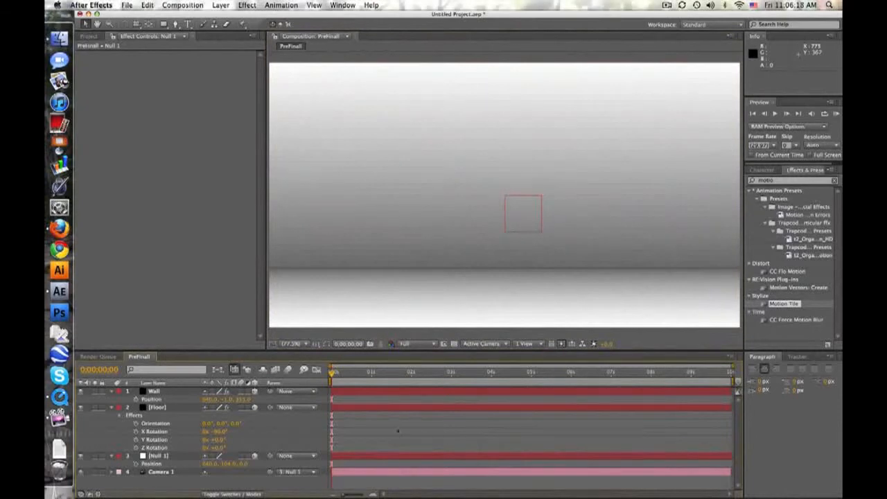
Lower the Wall layer slightly to soften its seam with the floor, and hide the Null 1 layer.
drag(229, 400, 233, 400)
click(494, 441)
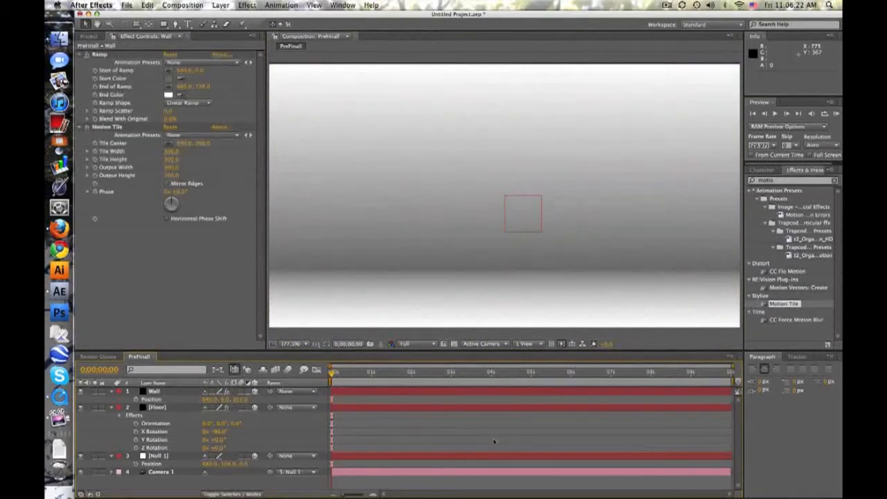
click(81, 456)
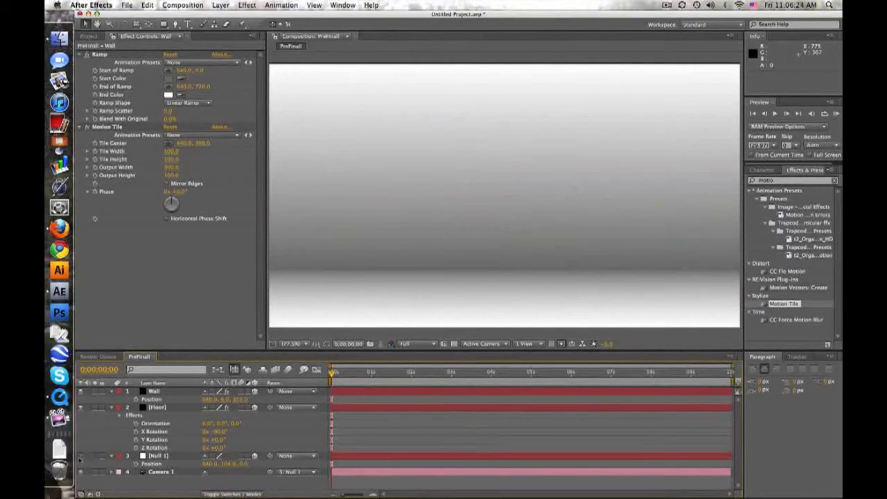
click(442, 392)
click(491, 426)
Create a new composition named Logo Comp with the HDV/HDTV 720 29.97 preset and a 10-second duration.
click(183, 4)
click(201, 16)
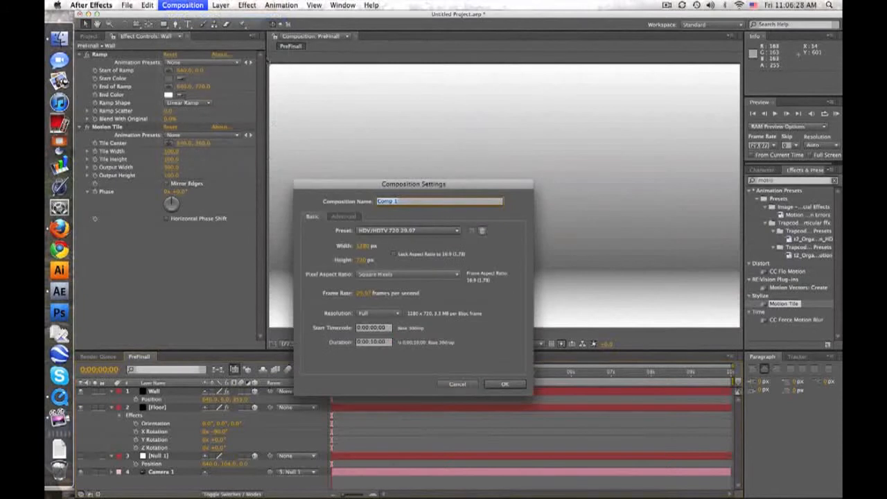
text(Logo)
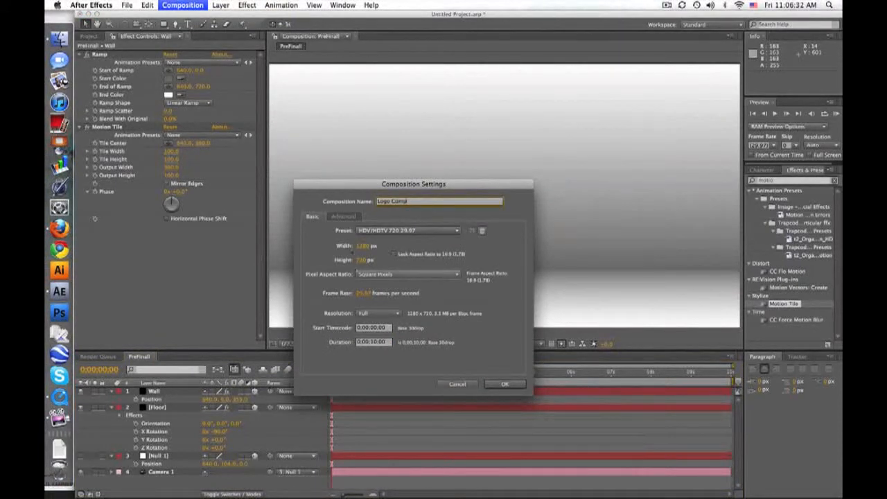
click(506, 385)
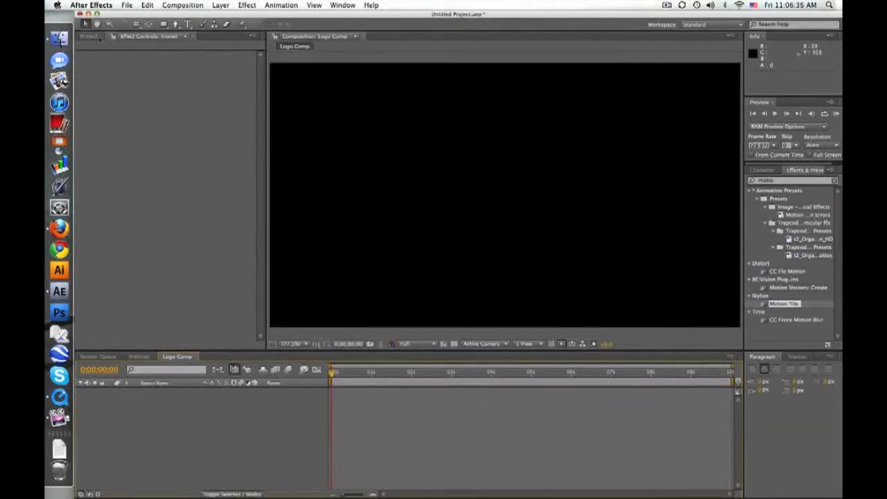
Add Ts_Logo-1.png to Logo Comp and turn on the transparency grid.
click(96, 36)
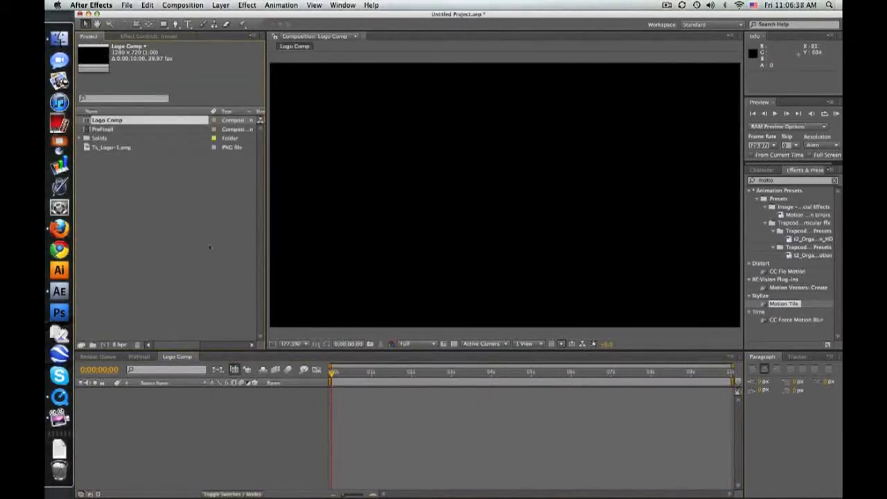
drag(109, 148, 504, 194)
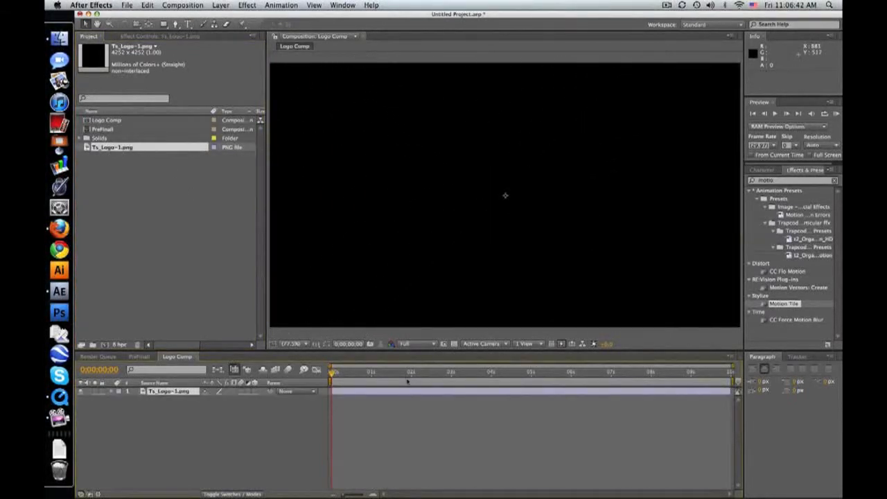
click(453, 344)
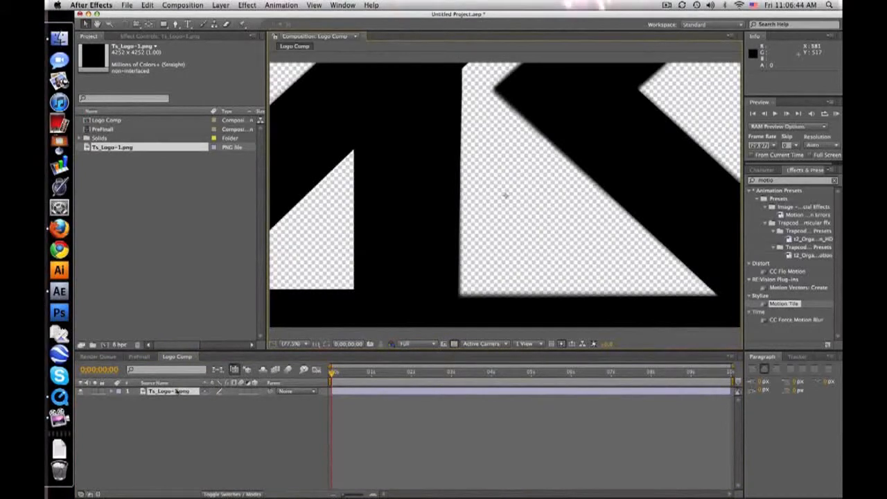
Scale the logo layer down to 27% and display the Title/Action Safe guides.
click(178, 392)
key(s)
drag(239, 402, 204, 402)
click(301, 345)
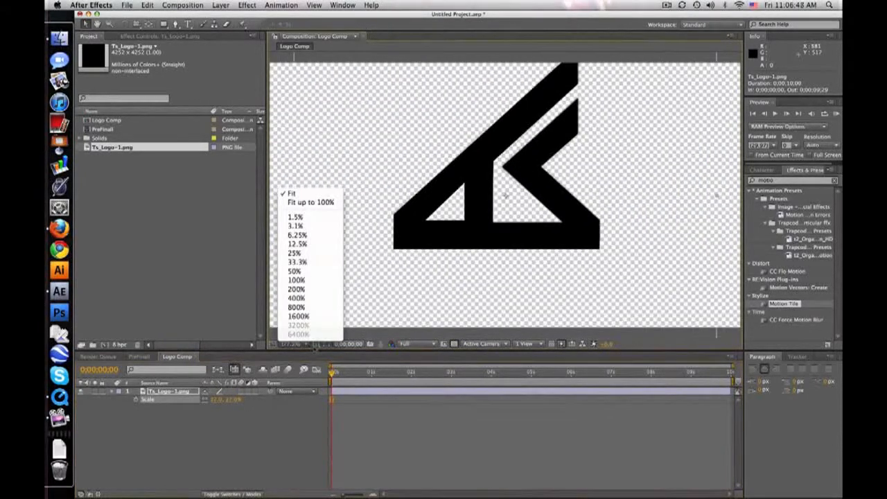
click(316, 345)
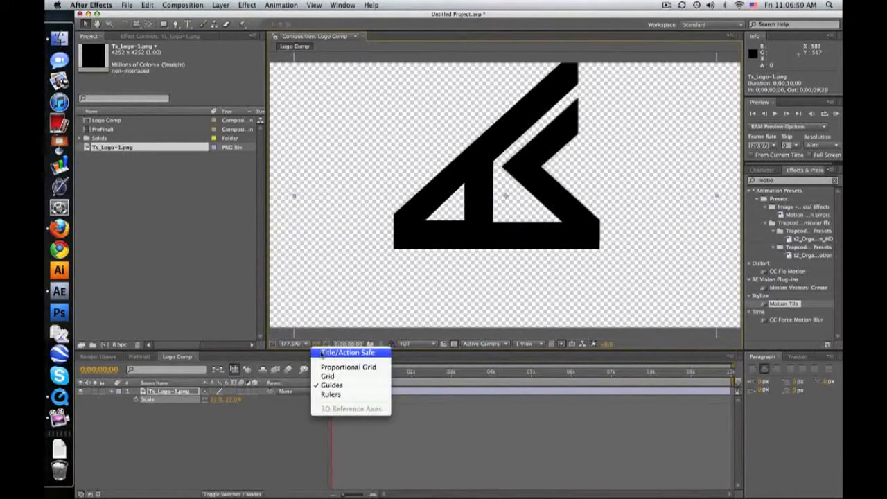
click(322, 354)
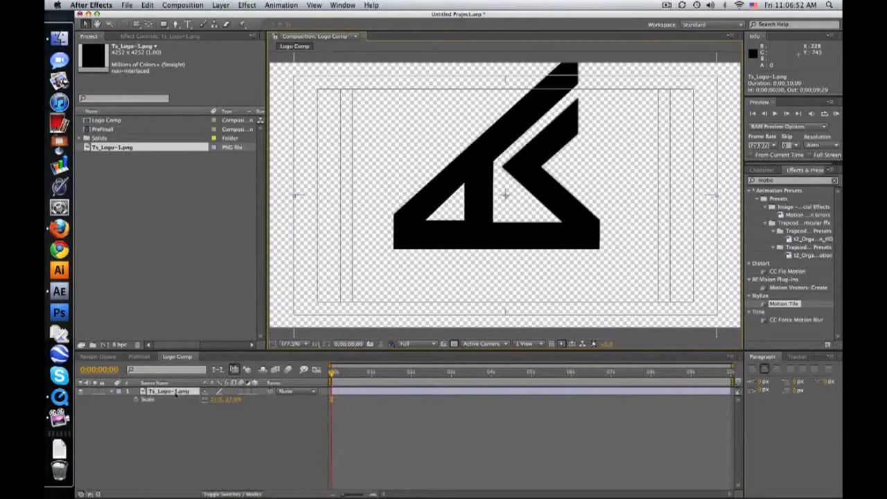
Fit the logo in the frame at 18% scale and position 634.8, 400.0, and hide the Title/Action Safe guides.
drag(527, 203, 525, 221)
drag(226, 400, 211, 400)
drag(512, 234, 511, 228)
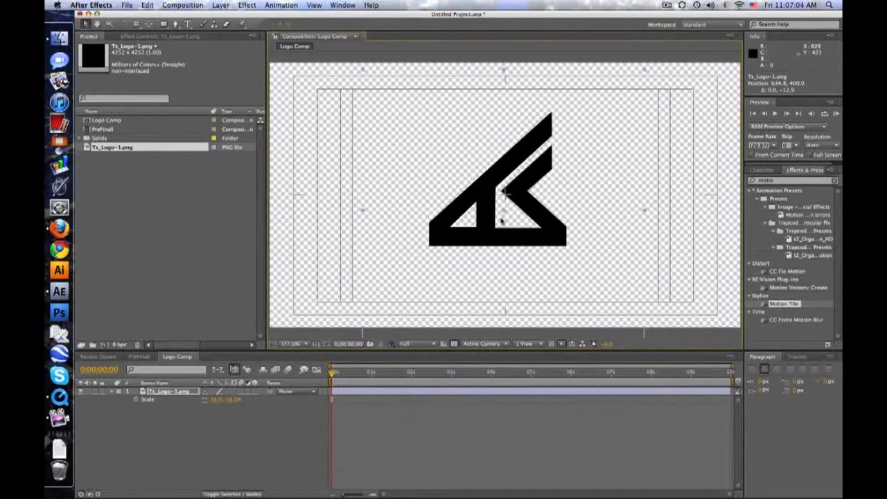
click(501, 446)
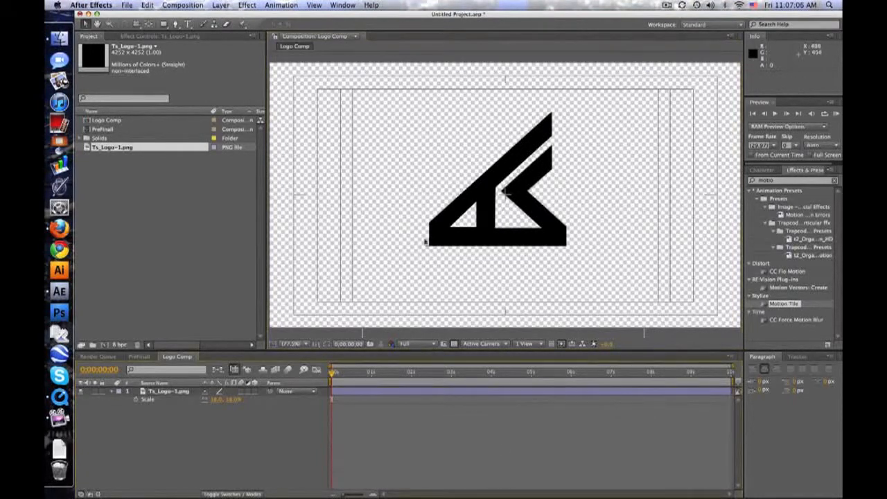
click(315, 345)
click(336, 346)
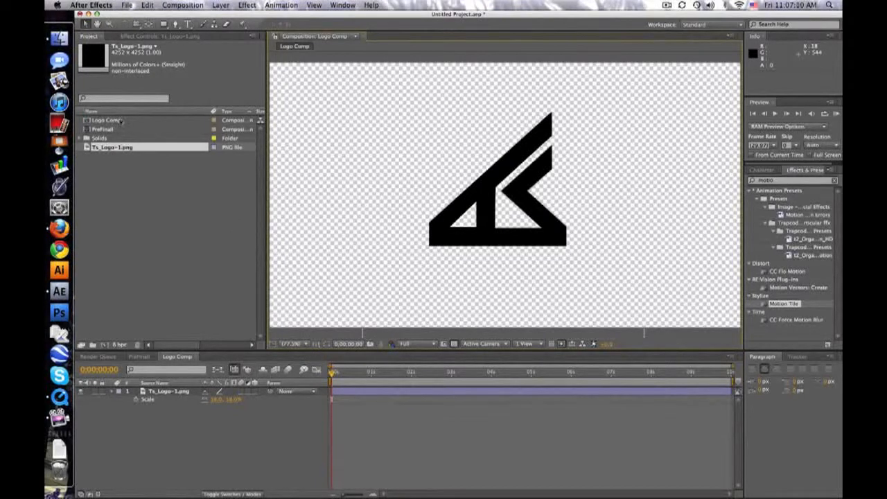
Create a new composition from Logo Comp and rename it Logo Texture.
click(118, 122)
drag(119, 122, 106, 347)
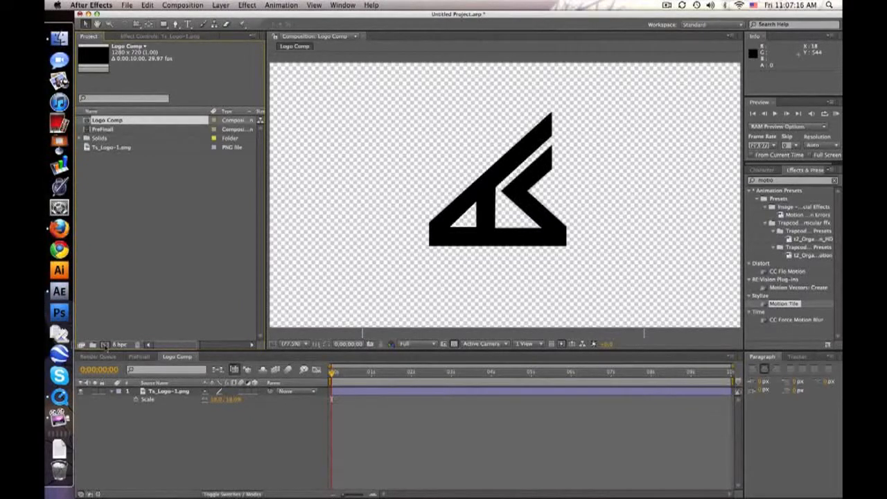
drag(106, 347, 105, 346)
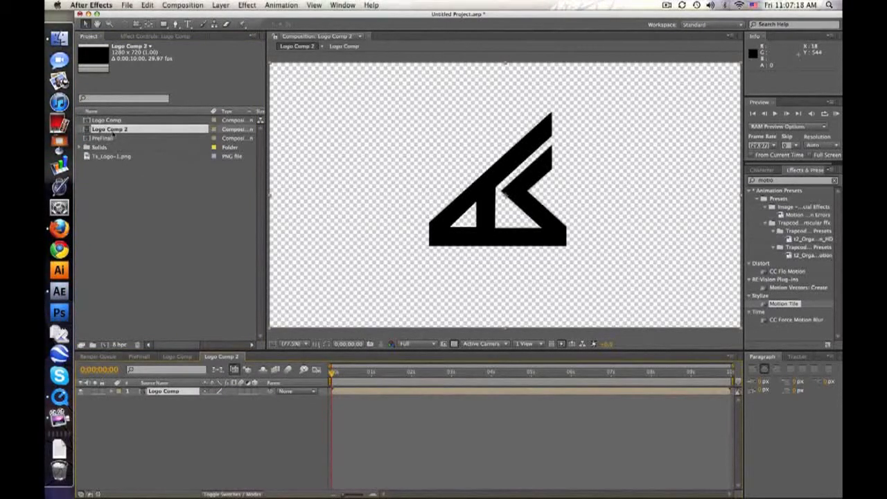
key(Return)
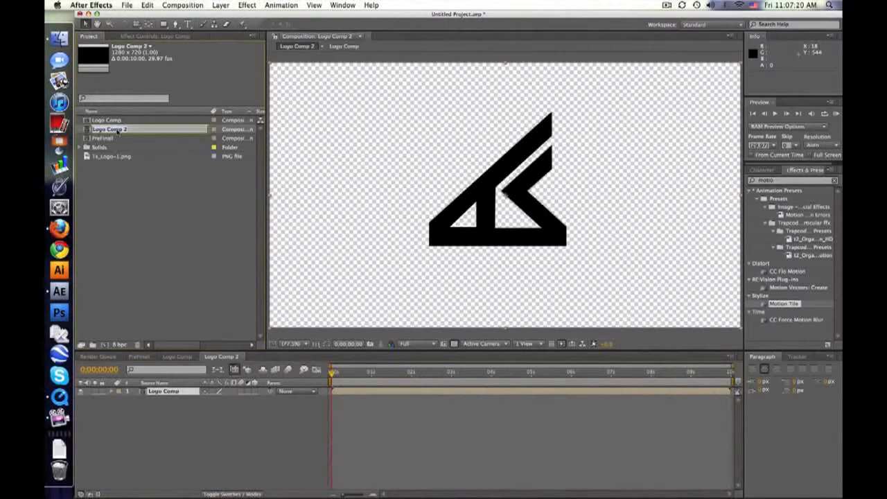
text(Logo Text)
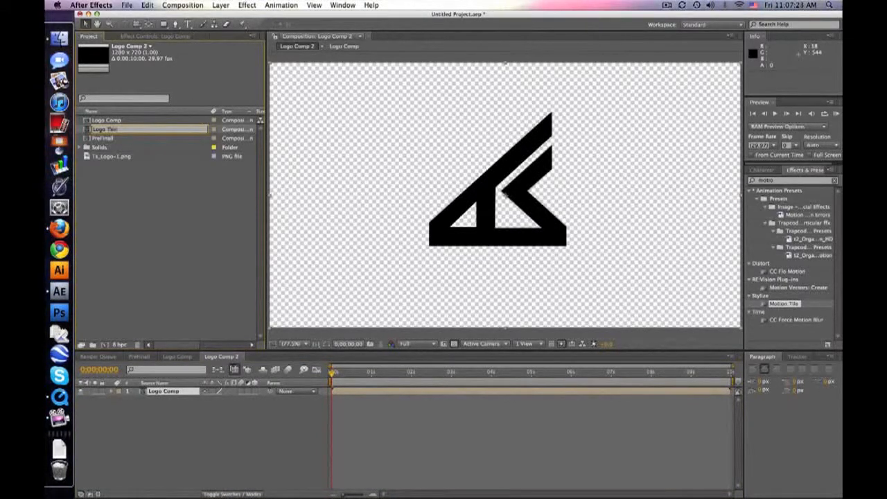
text(ure)
click(123, 181)
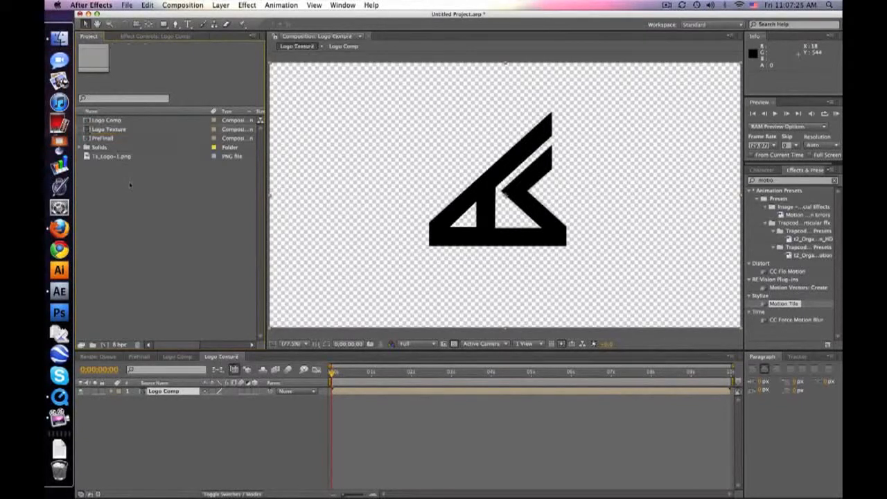
Create another composition from Logo Comp and rename it Logo Edges.
click(112, 121)
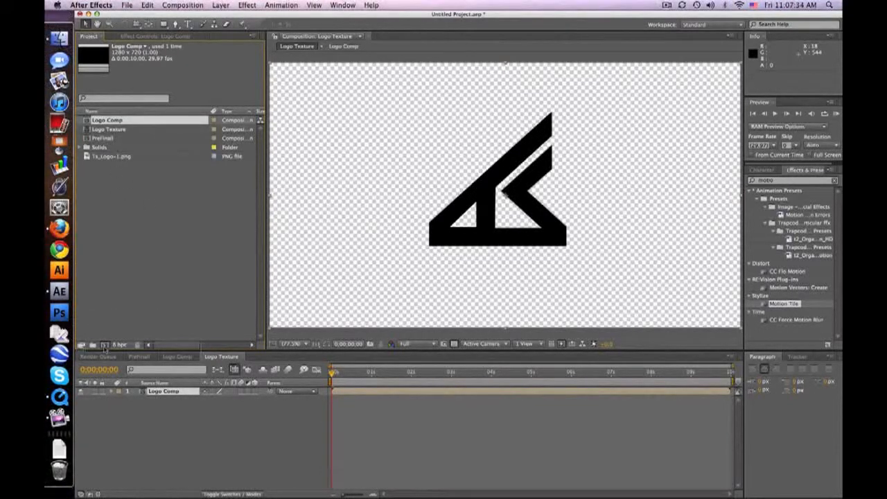
drag(103, 348, 104, 348)
click(133, 131)
key(Return)
key(Right)
key(BackSpace)
key(BackSpace)
key(BackSpace)
key(BackSpace)
key(BackSpace)
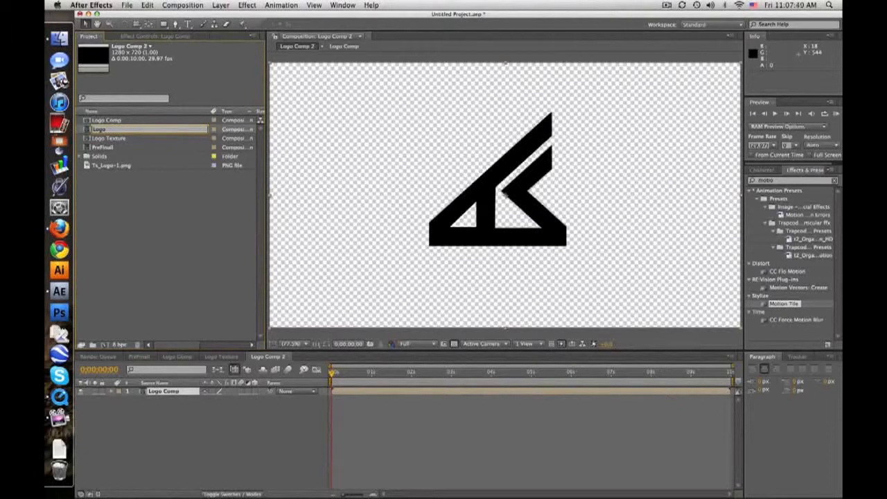
click(145, 214)
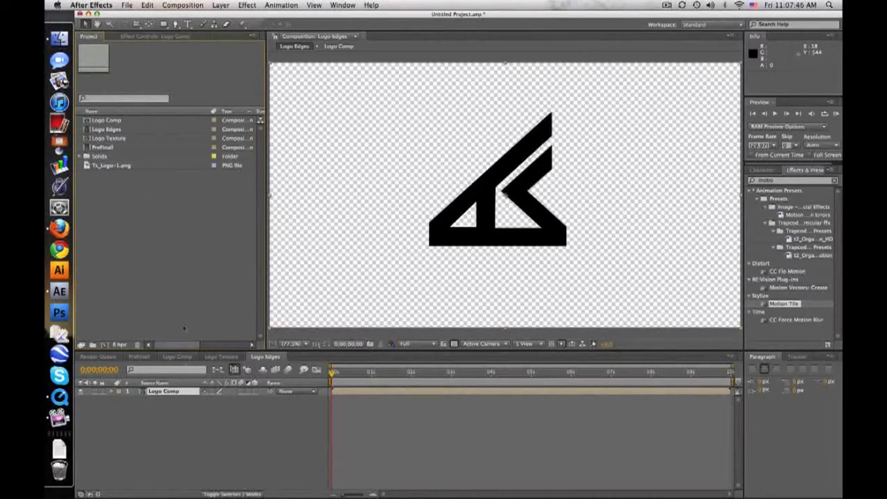
Duplicate the Logo Comp layer inside the Logo Edges composition.
click(122, 129)
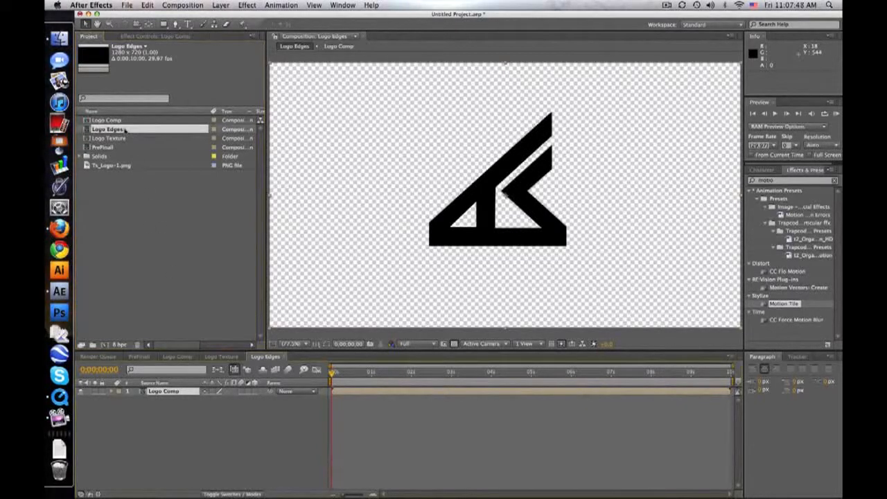
click(206, 418)
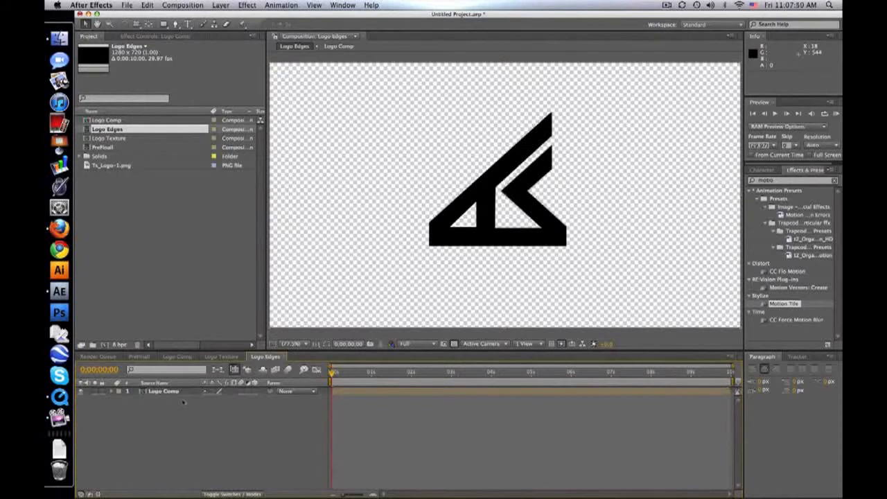
click(186, 392)
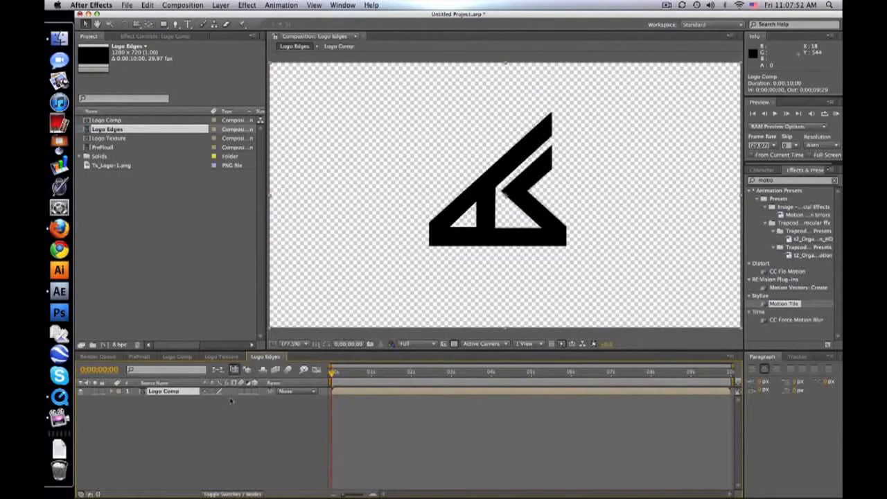
key(super+d)
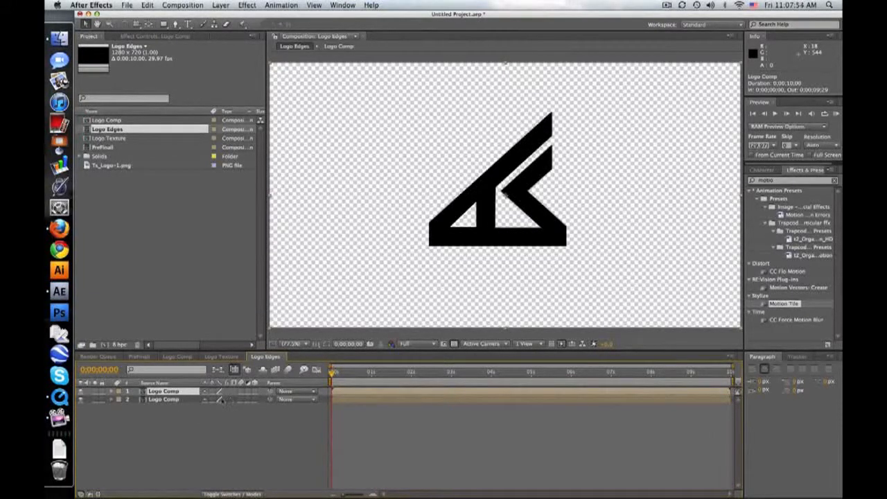
Apply the Simple Choker effect to the upper Logo Comp layer and set its Choke Matte to 1.
double_click(785, 180)
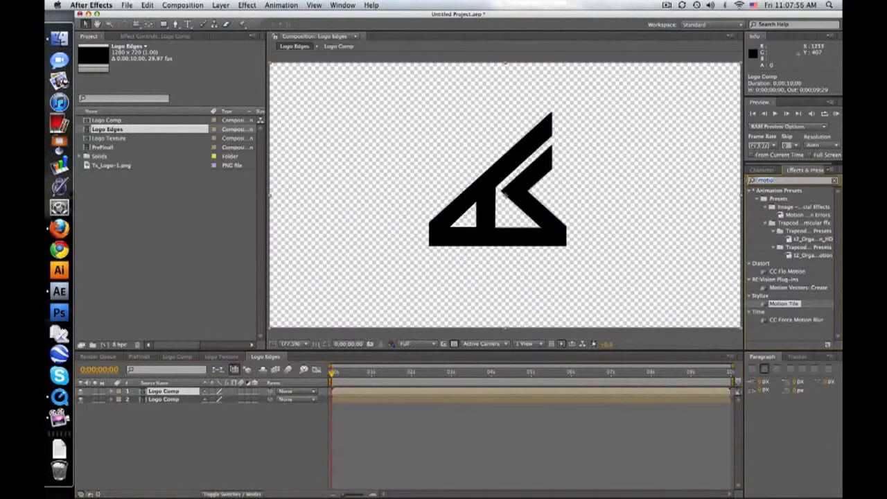
text(chok)
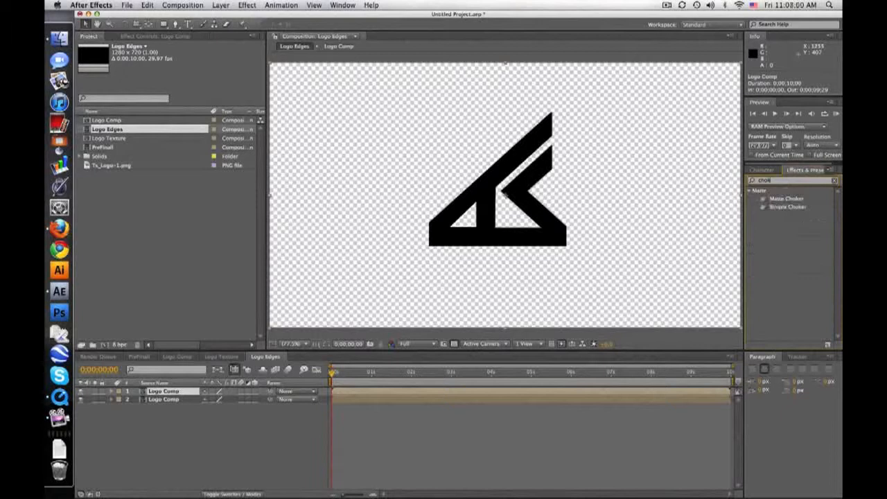
drag(787, 207, 192, 393)
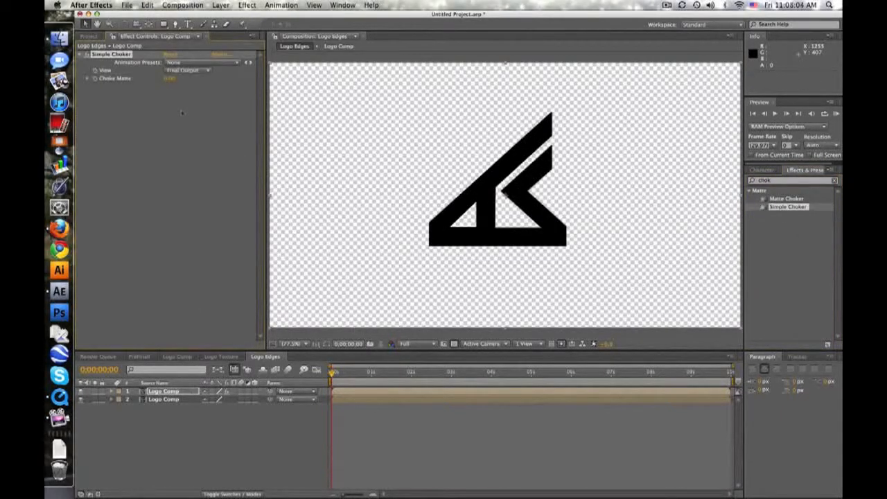
click(171, 80)
text(1)
key(Return)
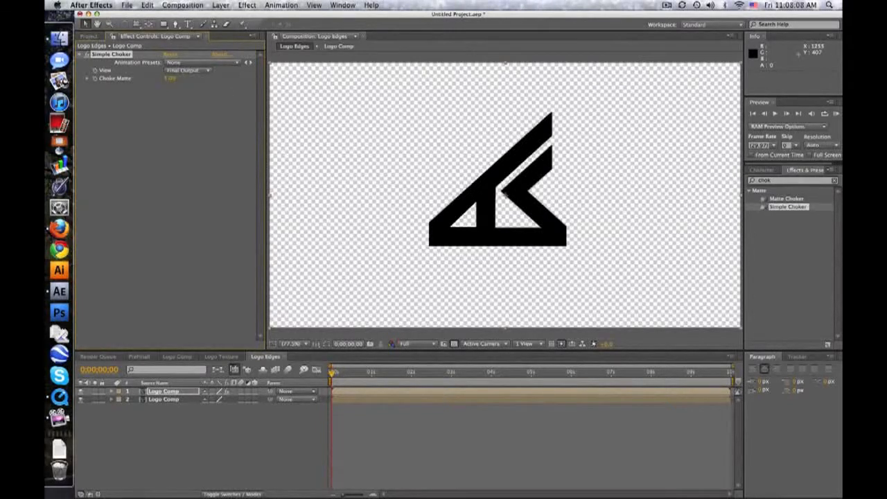
Set the lower Logo Comp layer's track matte to Alpha Inverted Matte, using the choked copy above it.
click(254, 492)
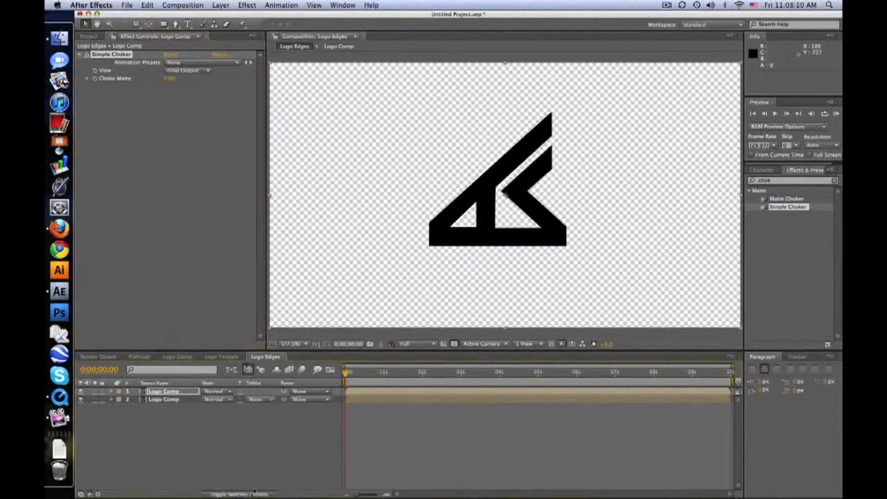
click(257, 401)
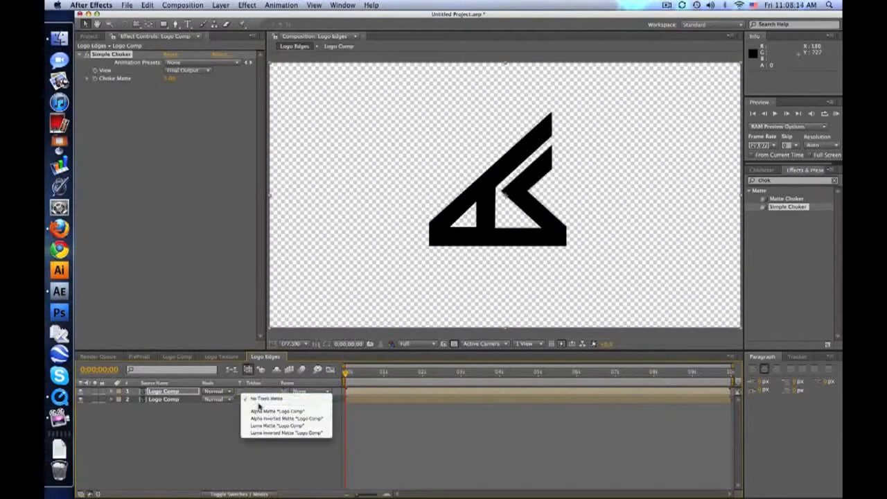
click(277, 411)
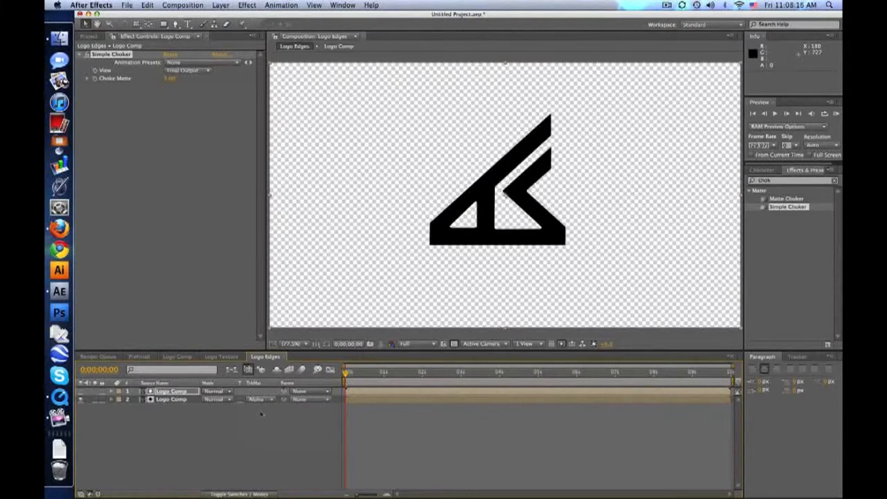
click(260, 400)
click(262, 405)
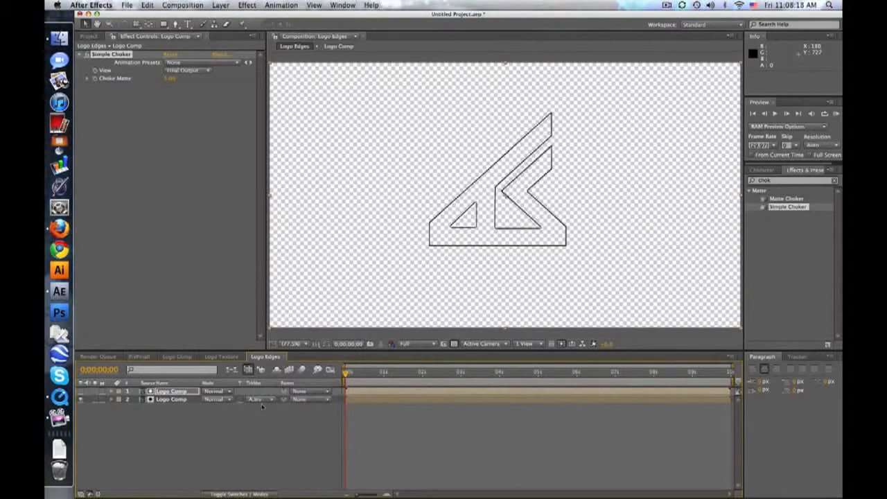
click(421, 418)
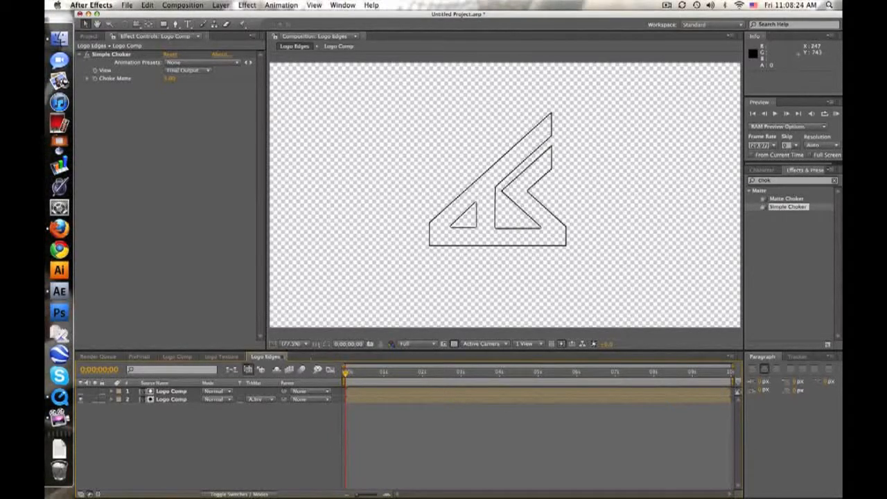
Add the Logo Edges composition above the Logo Comp layer in the Logo Texture composition.
click(227, 357)
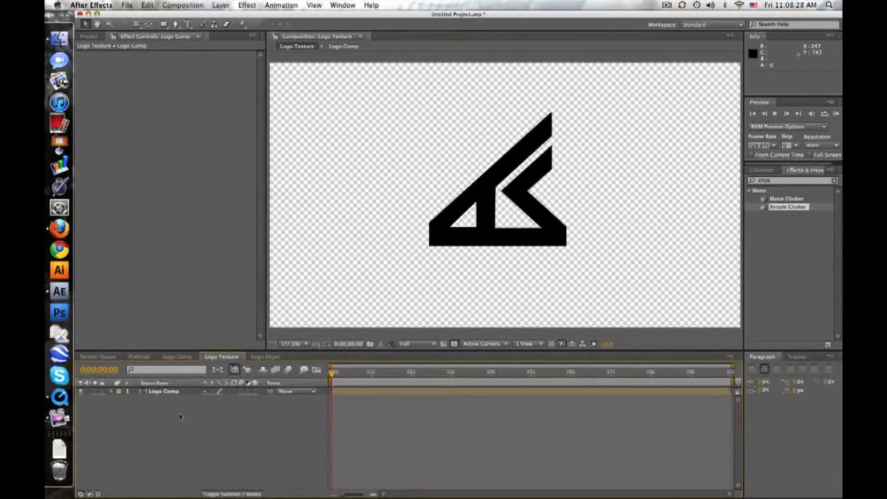
click(89, 36)
drag(122, 130, 181, 393)
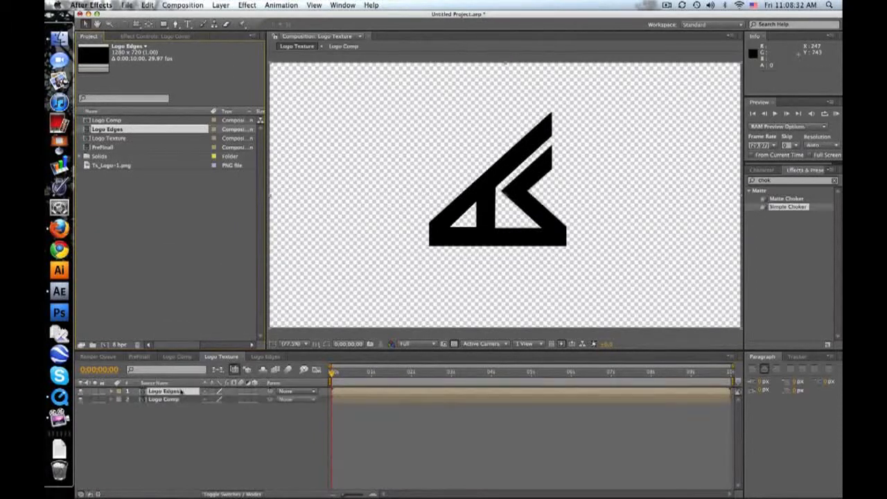
Apply the Fill effect to the Logo Edges layer and set its color to light gray D7D7D7.
click(761, 180)
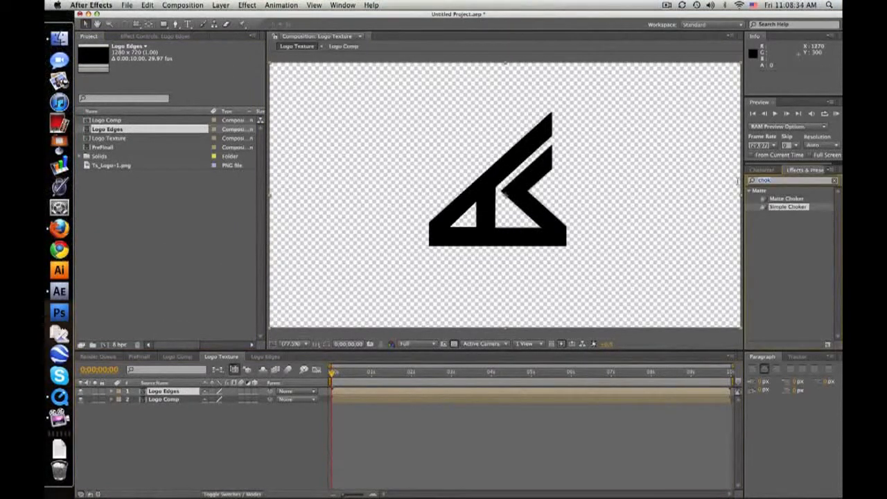
text(fill)
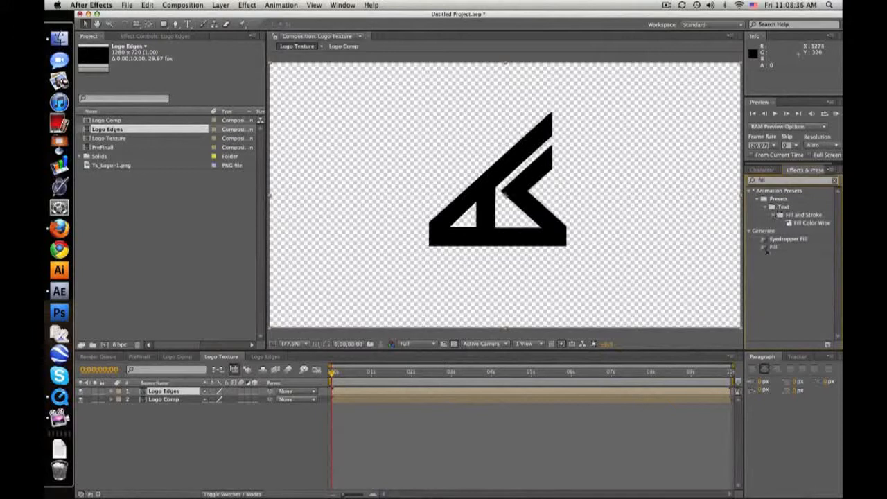
drag(771, 248, 173, 391)
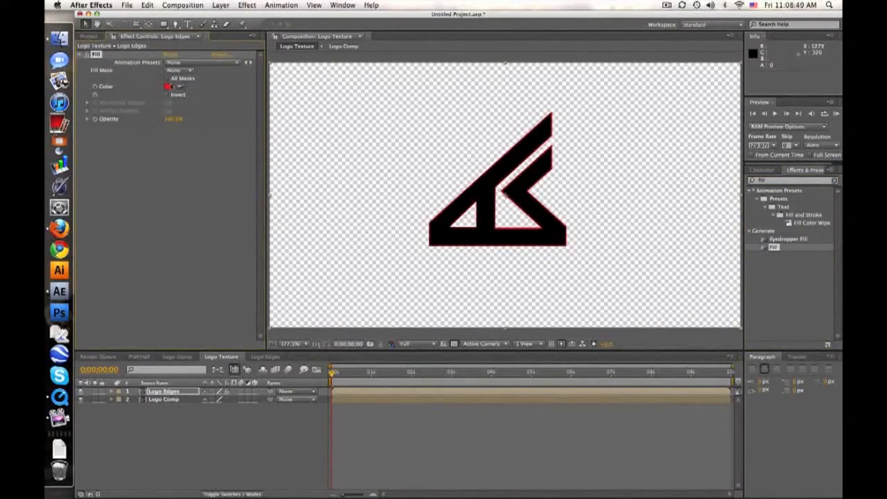
click(168, 86)
drag(321, 343, 290, 335)
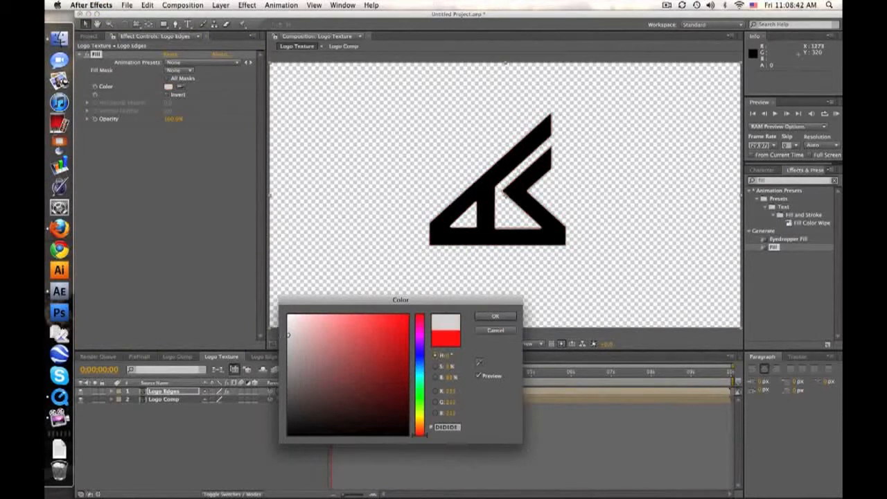
click(496, 317)
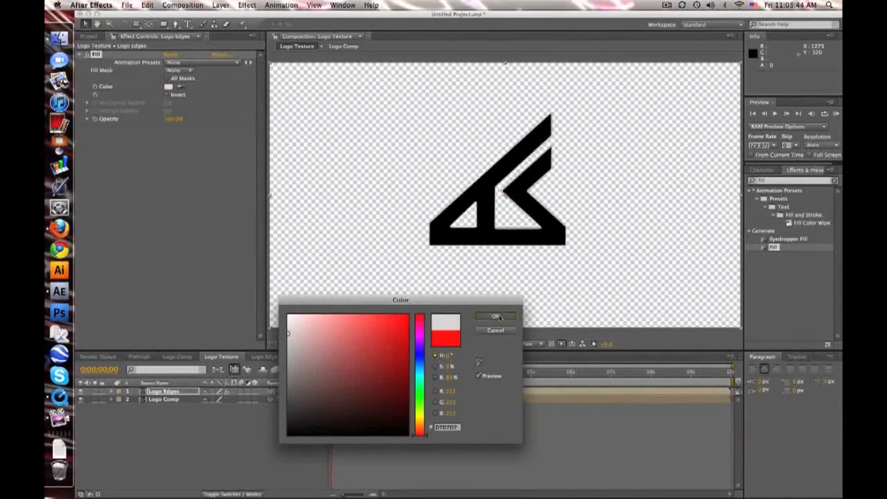
click(462, 429)
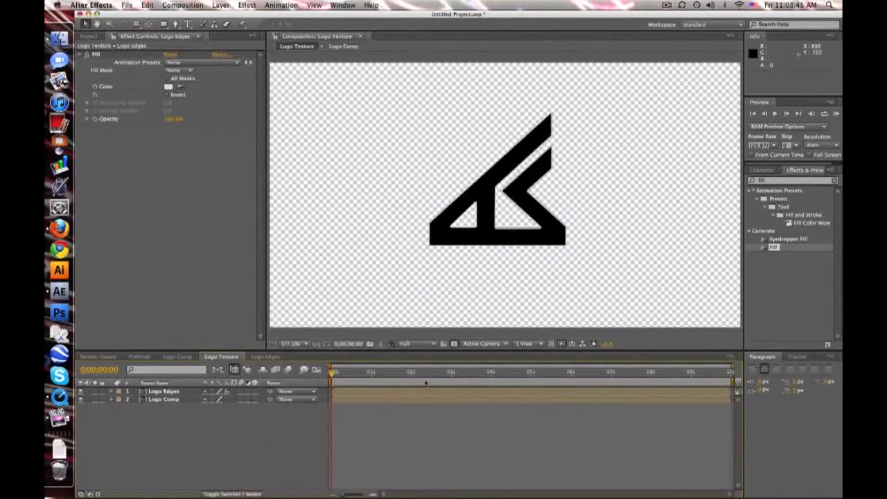
Turn off the transparency grid so the Logo Texture composition displays on a black background.
click(444, 344)
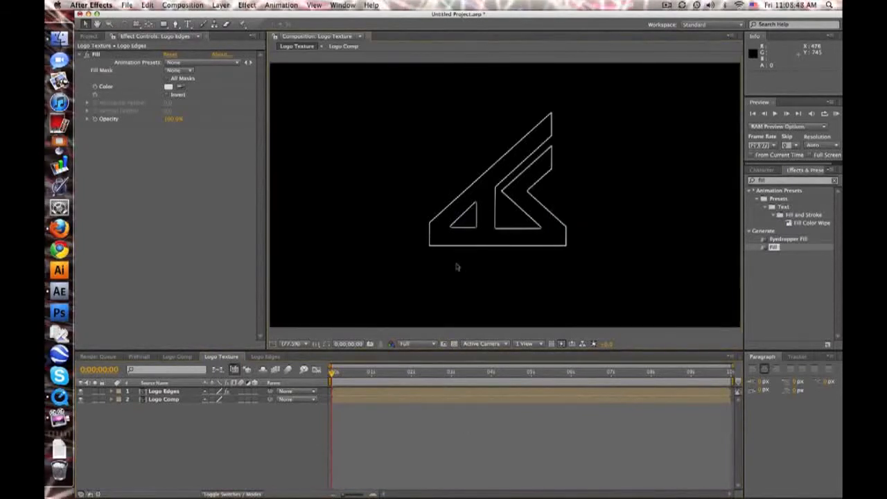
click(445, 344)
click(444, 344)
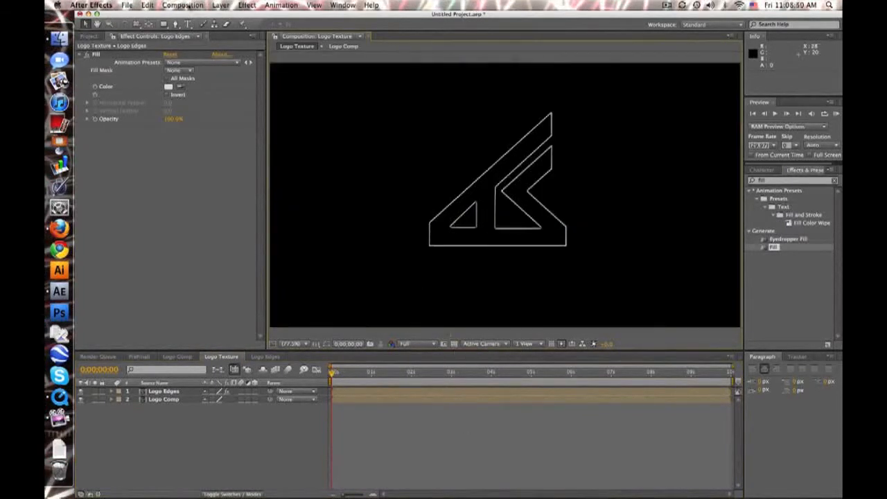
Create a new black solid named Noise at the composition size in Logo Texture.
click(220, 5)
mouse_move(220, 18)
click(348, 28)
text(Noise)
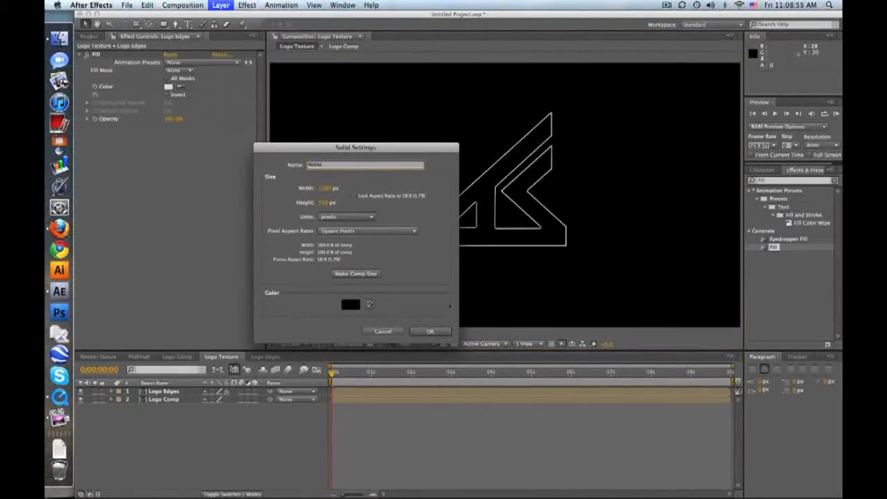
key(Return)
Find the Fractal Noise effect and apply it to the Noise solid.
click(778, 180)
text(fract)
drag(786, 248, 589, 295)
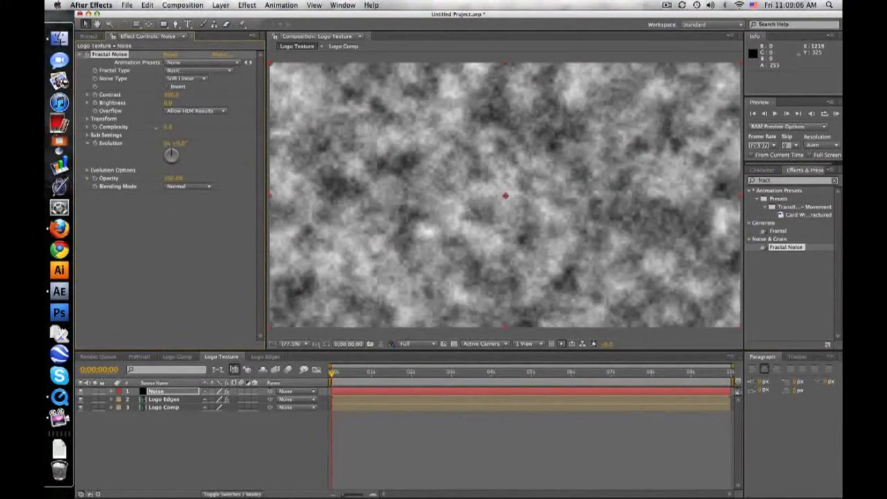
Set the Fractal Noise Complexity to 1, raise Contrast to about 1036, and reduce Scale to about 86 and Brightness to about -100.
drag(168, 128, 155, 132)
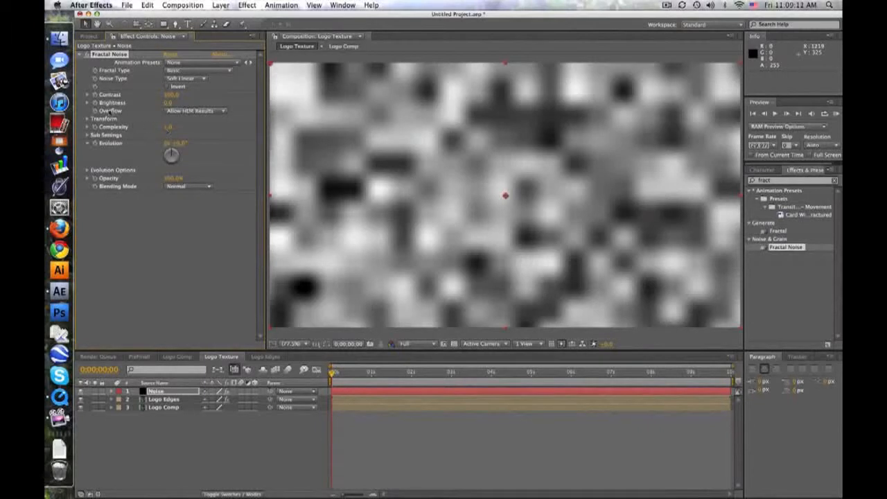
drag(171, 95, 628, 112)
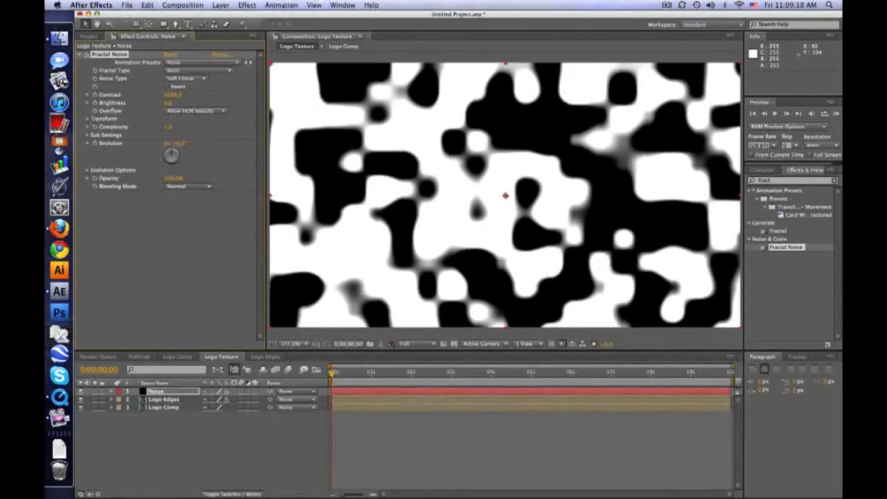
click(88, 118)
mouse_move(173, 144)
mouse_down()
mouse_move(157, 144)
mouse_move(166, 144)
mouse_up()
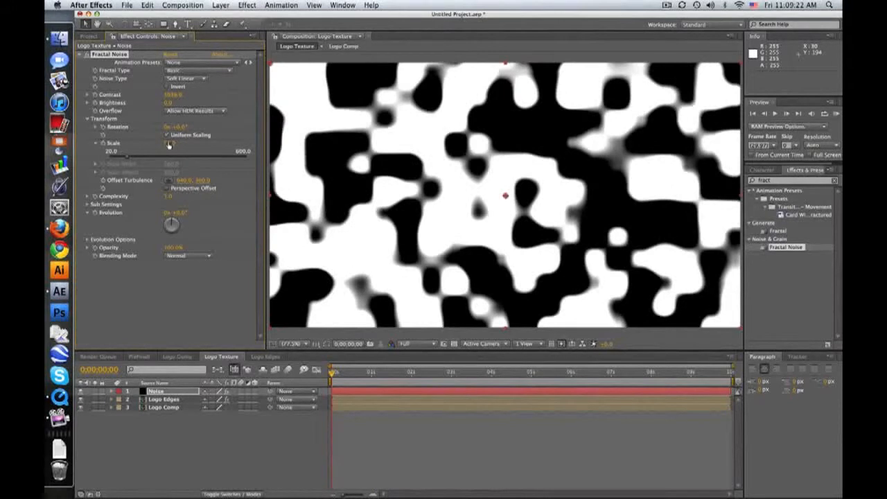
drag(168, 103, 124, 104)
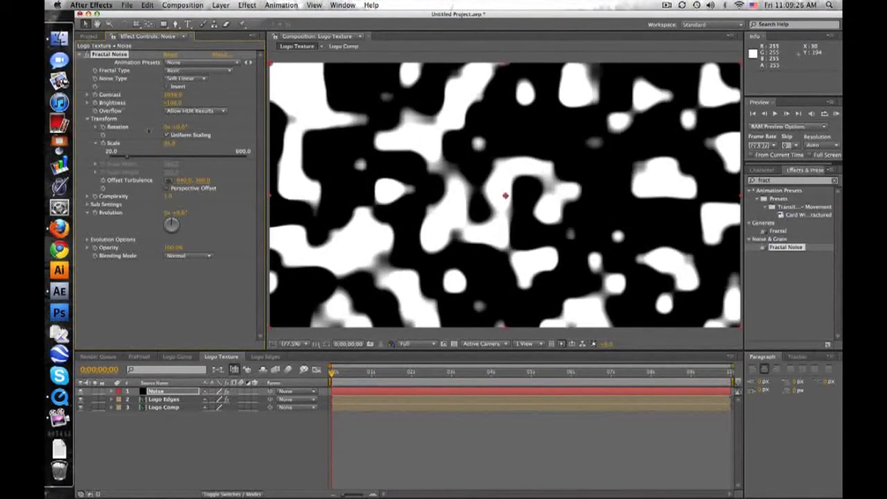
Set the Logo Edges layer's track matte to Luma Matte, using the Noise layer.
click(158, 399)
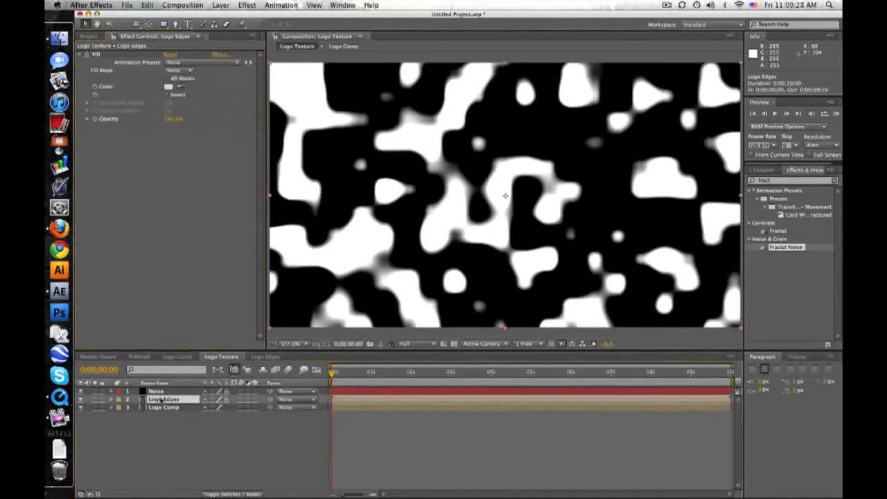
key(F4)
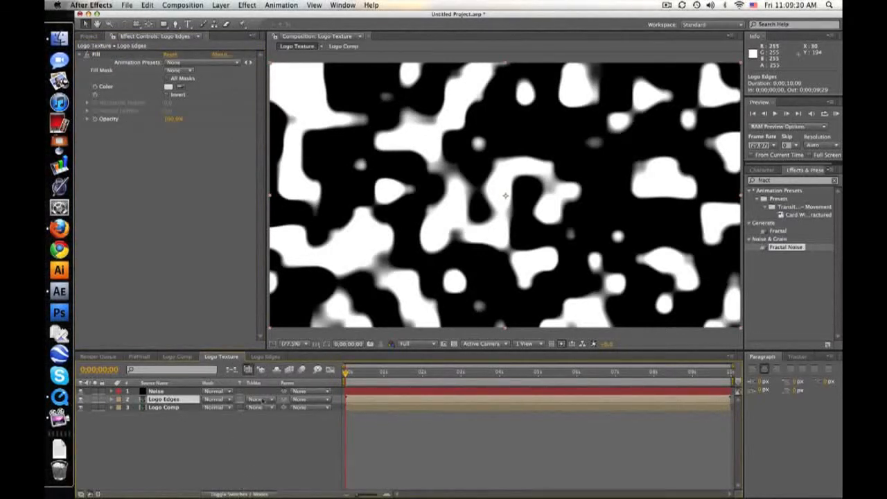
click(264, 400)
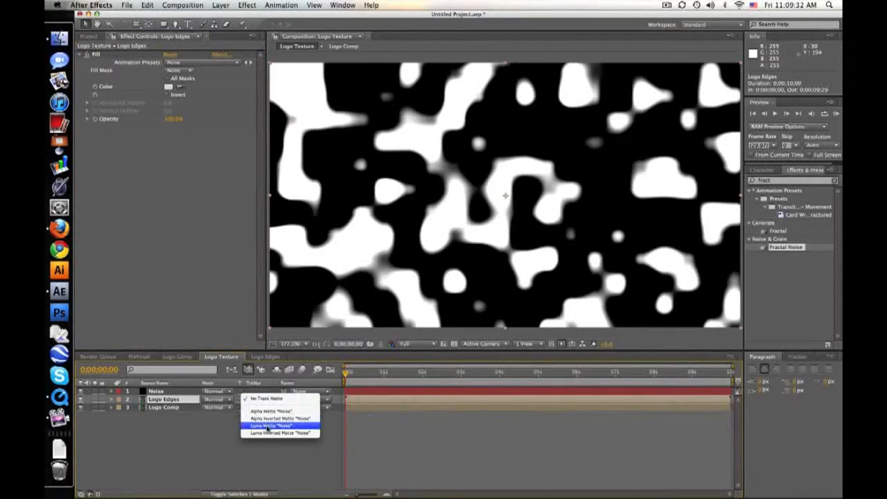
click(267, 425)
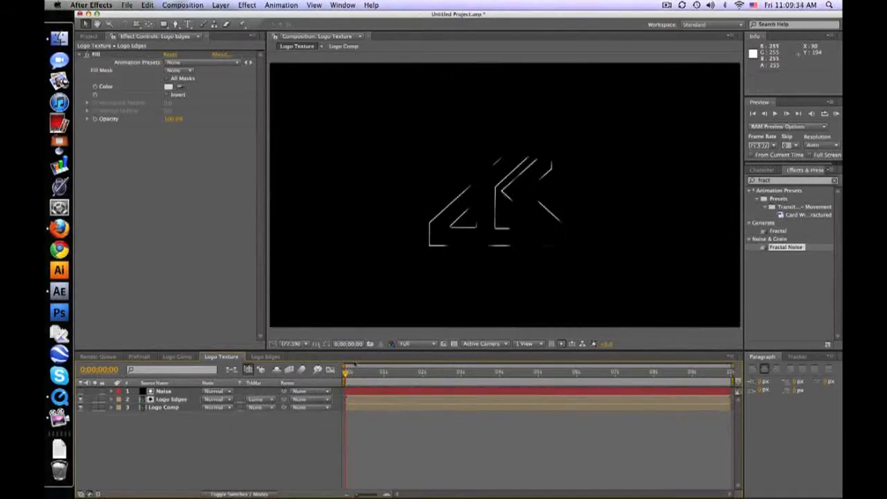
Keyframe the Noise layer's Fractal Noise Evolution at 0 and 4 seconds, adding full revolutions at the second keyframe.
drag(346, 374, 346, 374)
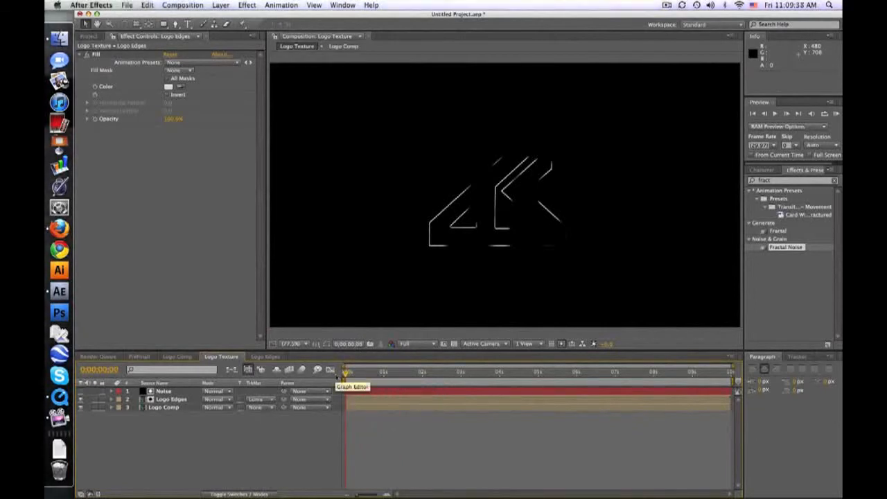
click(166, 391)
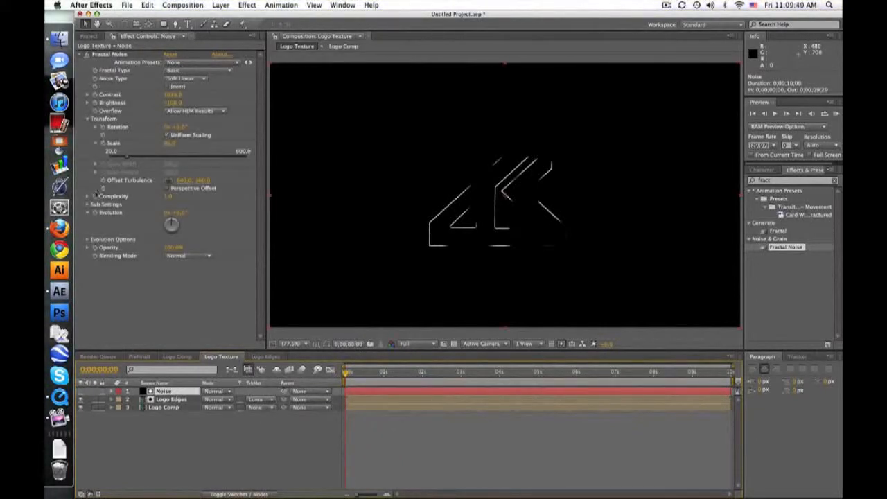
click(94, 213)
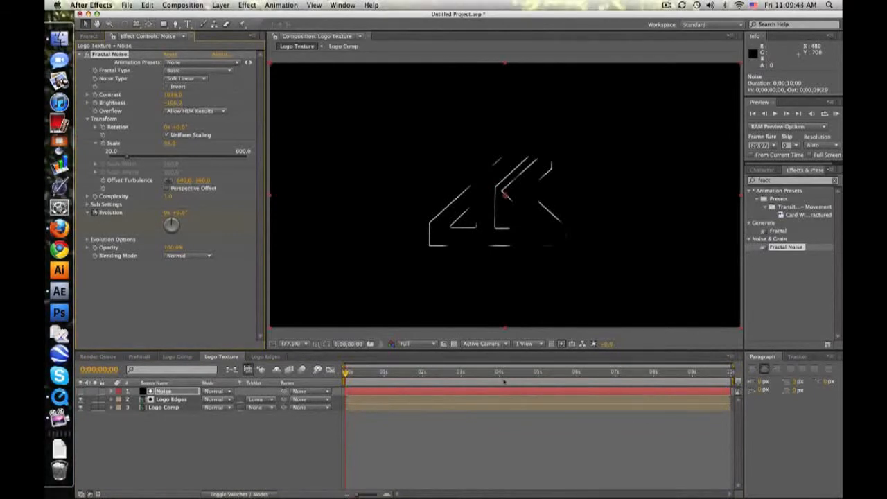
click(499, 373)
click(167, 212)
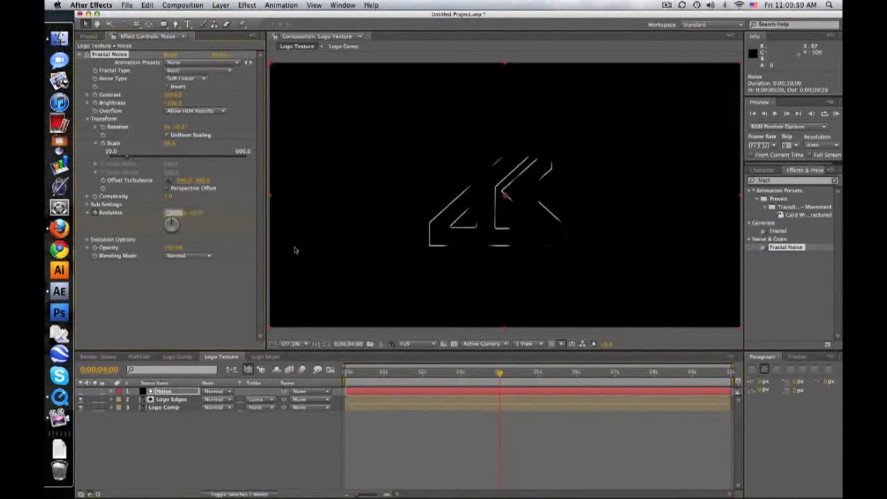
text(1)
key(Return)
drag(349, 373, 530, 372)
Reveal the Noise layer's keyframes and ease the Evolution keyframe at 4 seconds.
click(178, 392)
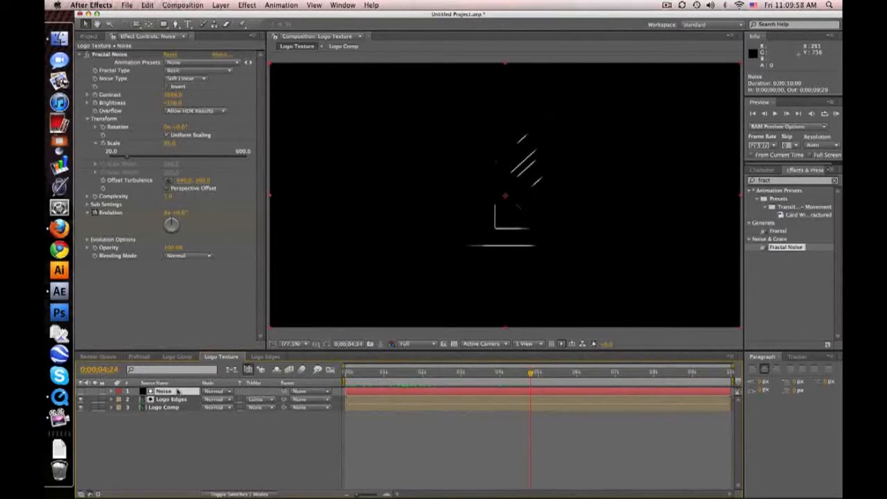
key(u)
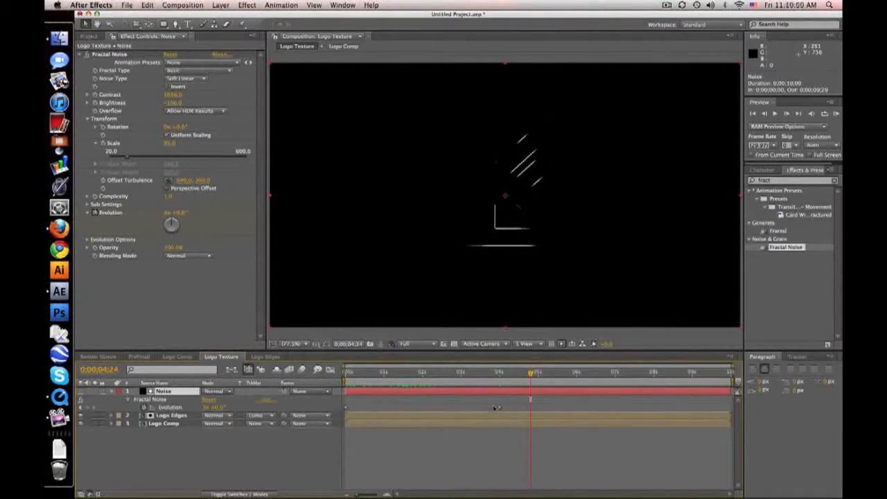
click(500, 408)
right_click(500, 408)
mouse_move(527, 490)
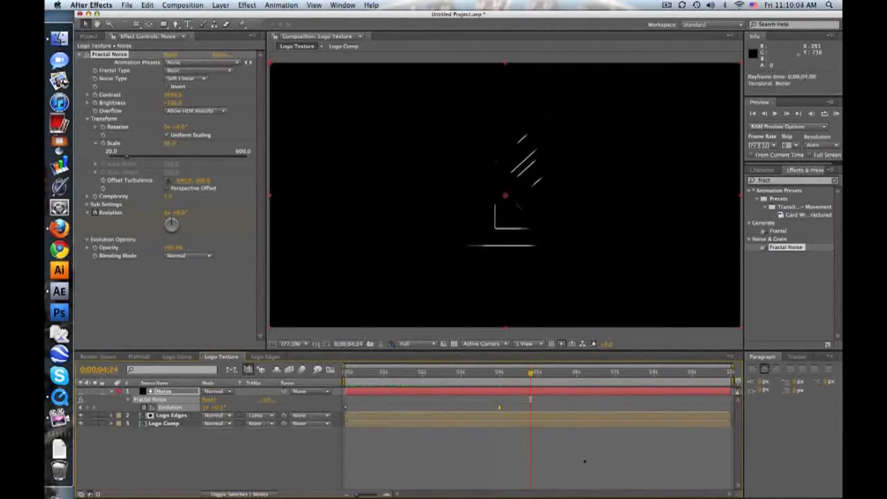
click(584, 461)
drag(462, 373, 508, 373)
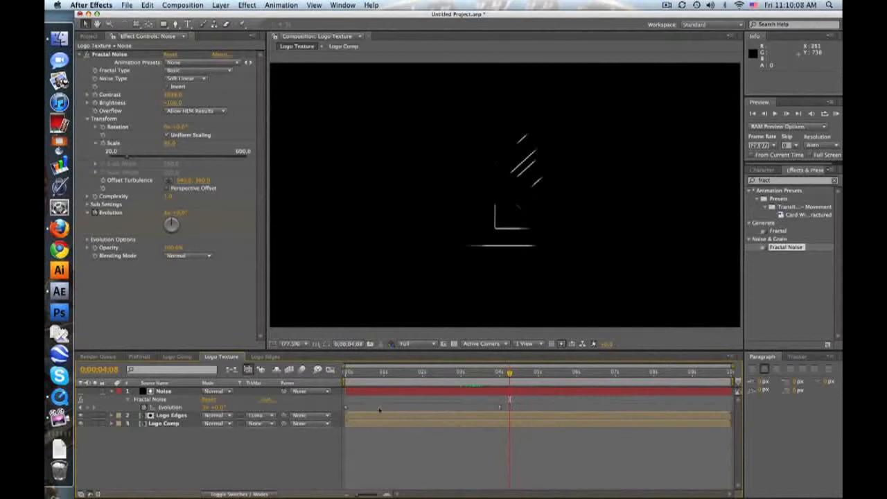
Create a new composition named Side Texture with the HDV/HDTV 720 29.97 preset and a 10-second duration.
click(193, 5)
click(199, 16)
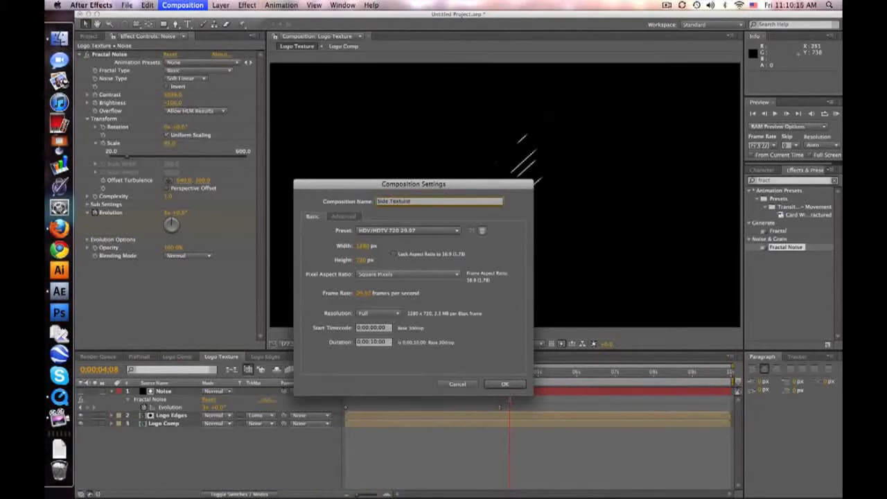
key(Return)
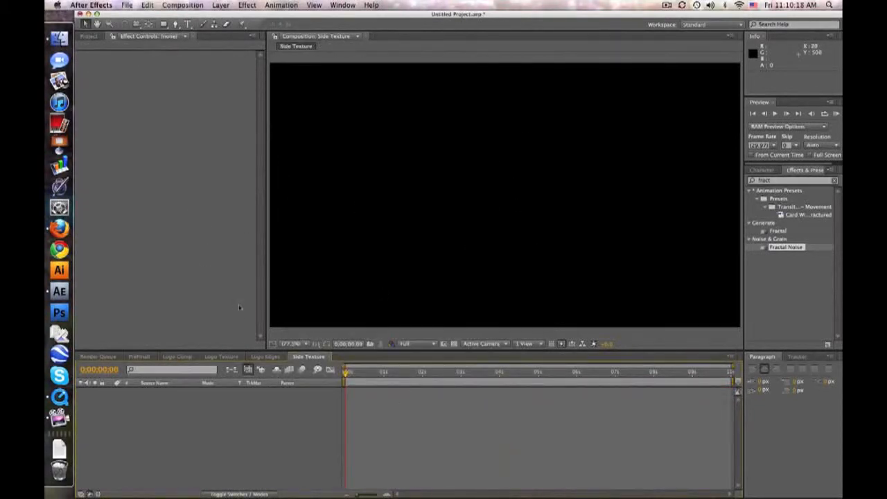
Copy the Noise layer from Logo Texture into Side Texture, make it visible and preview its animation.
click(221, 356)
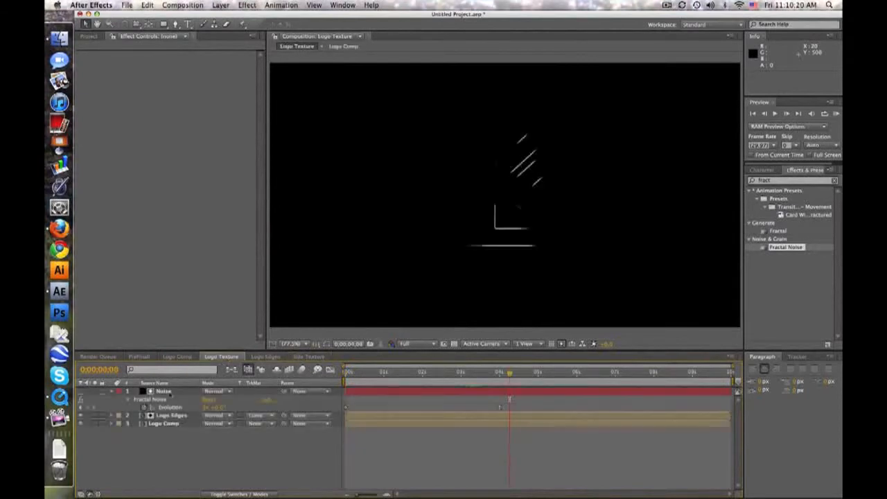
click(163, 391)
key(super+c)
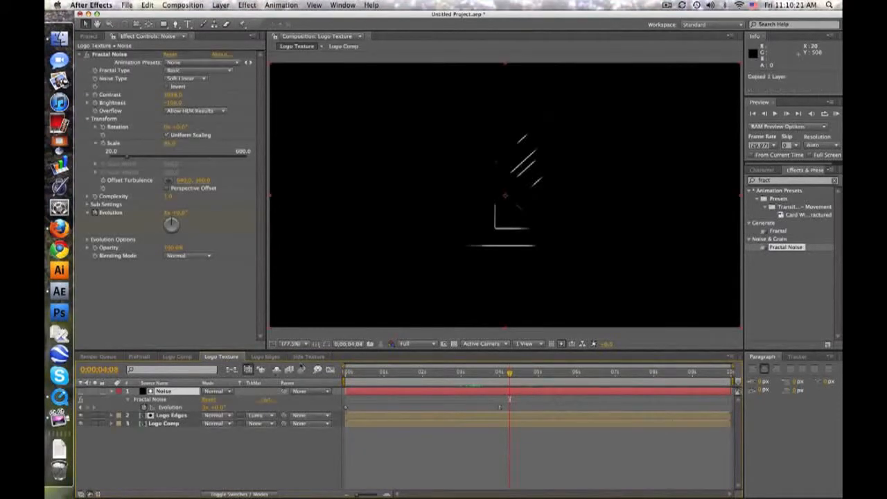
click(310, 356)
key(super+v)
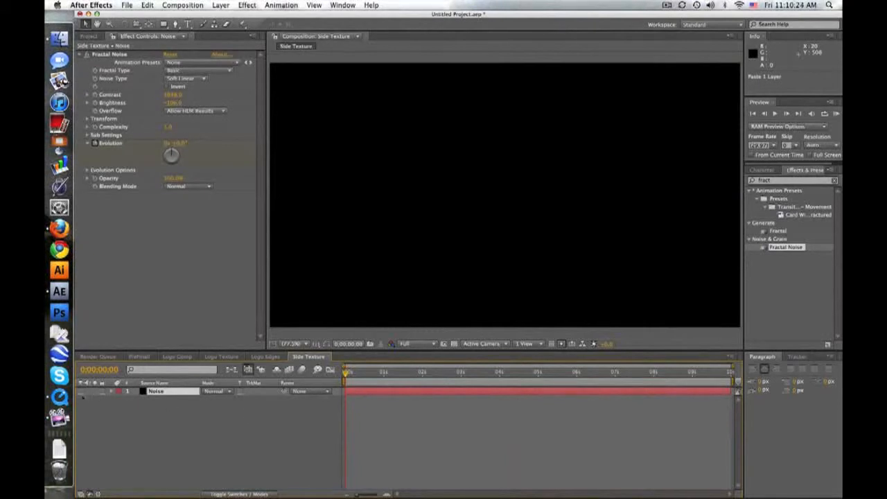
key(space)
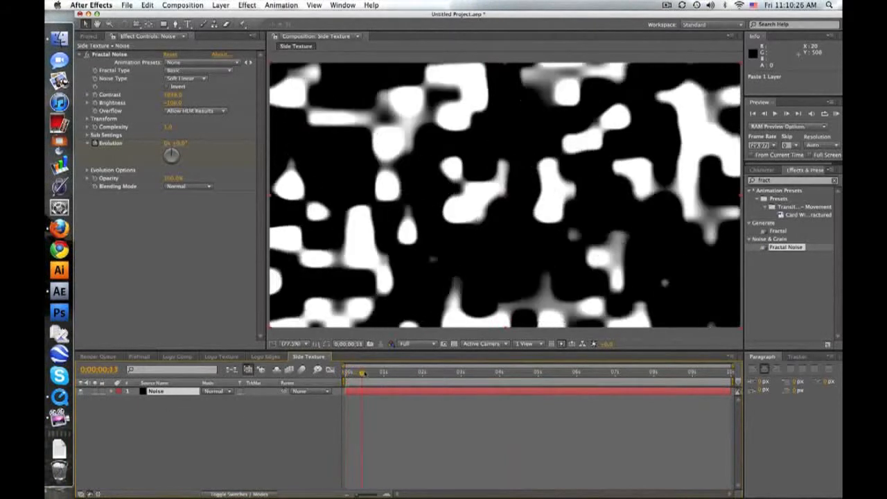
drag(416, 373, 528, 373)
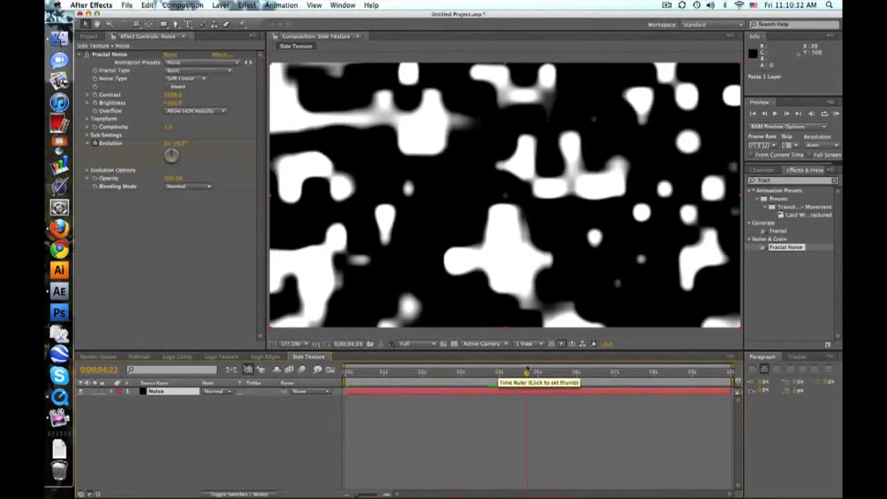
click(514, 419)
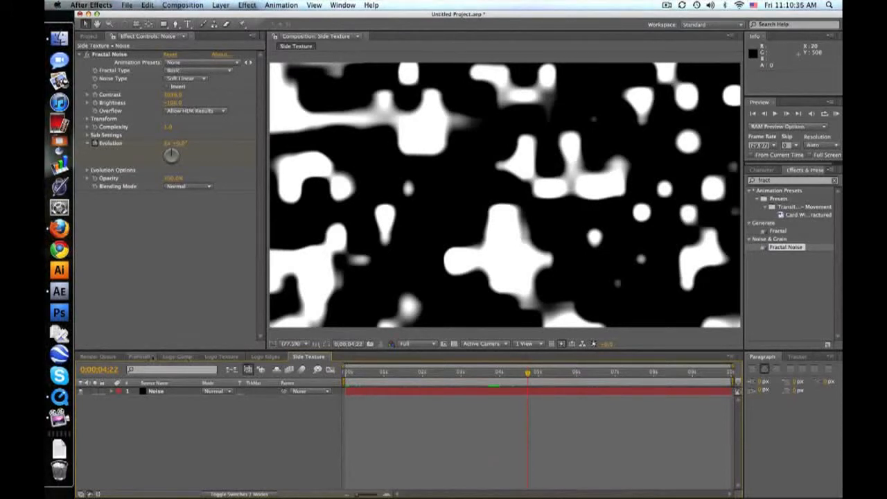
Collapse the layer properties in PreFinall and create a black 1280 x 720 solid named 3d Logo.
click(139, 356)
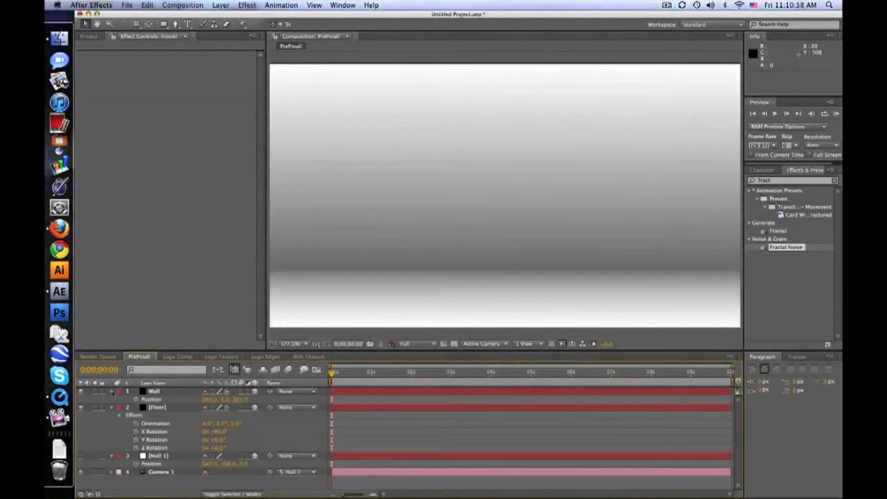
click(111, 391)
click(111, 399)
click(112, 407)
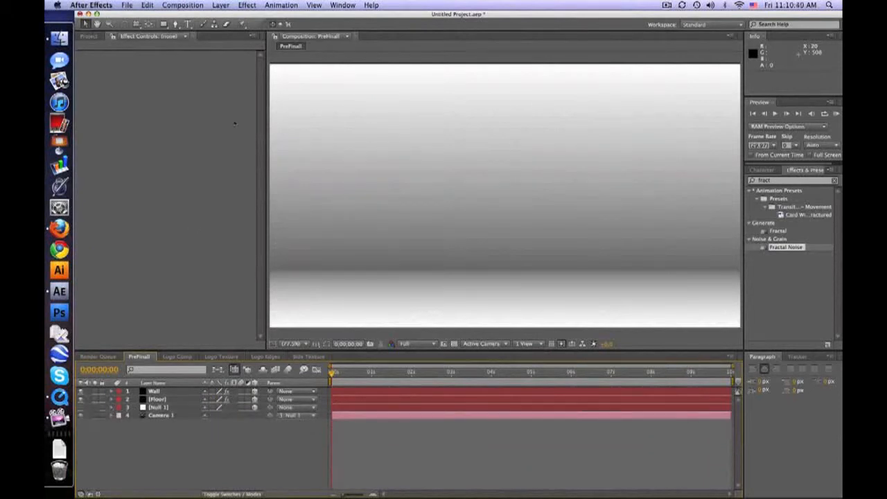
click(220, 5)
mouse_move(224, 16)
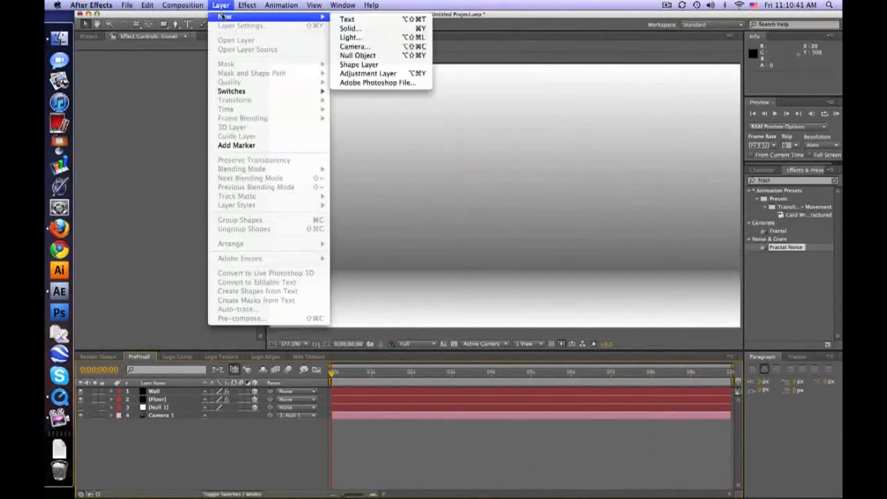
click(353, 29)
text(3d Logo)
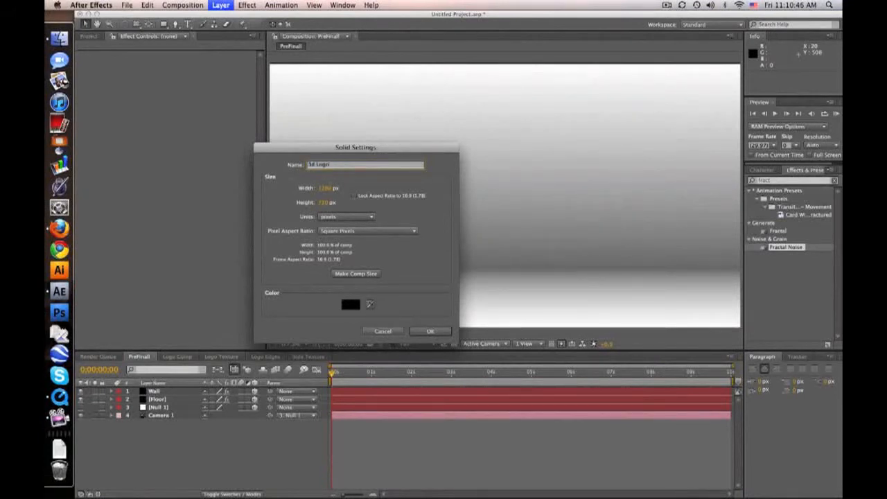
key(Return)
Apply the Shatter effect to the 3d Logo solid and set its View to Rendered.
drag(784, 181, 170, 392)
text(shat)
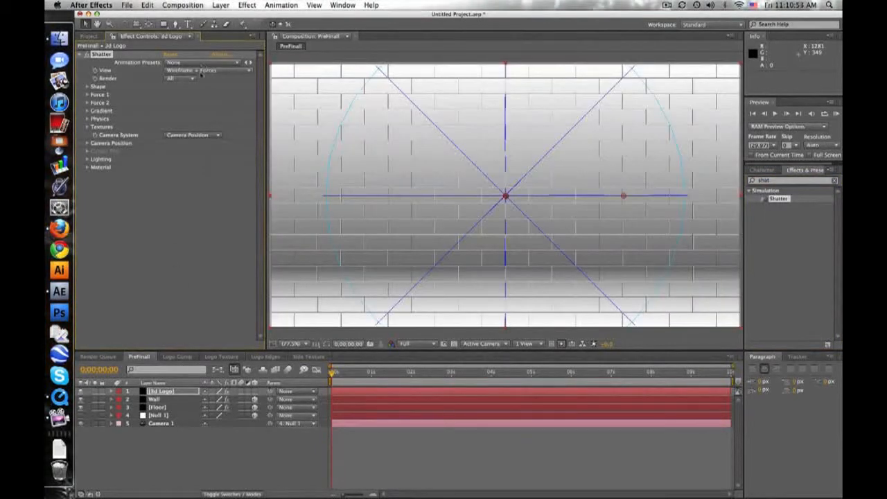
click(201, 73)
click(202, 42)
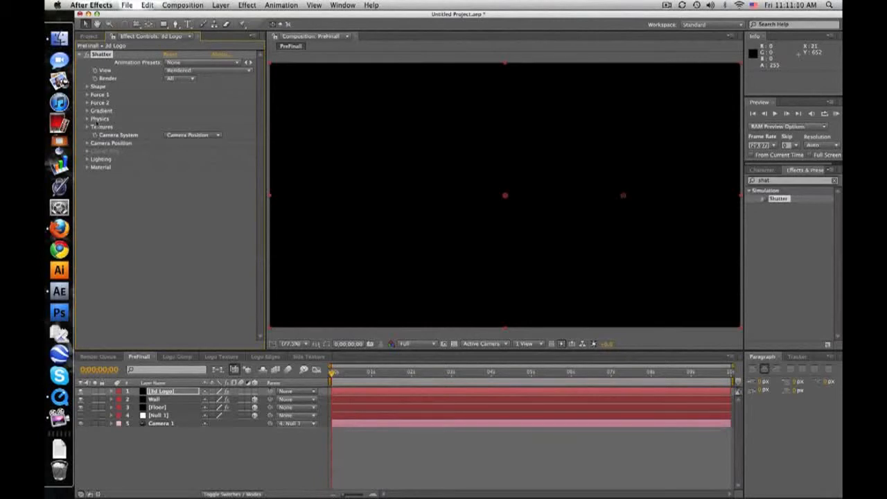
Add Logo Comp, Logo Edges, Logo Texture and Side Texture beneath the camera layer in PreFinall and hide all four.
click(91, 36)
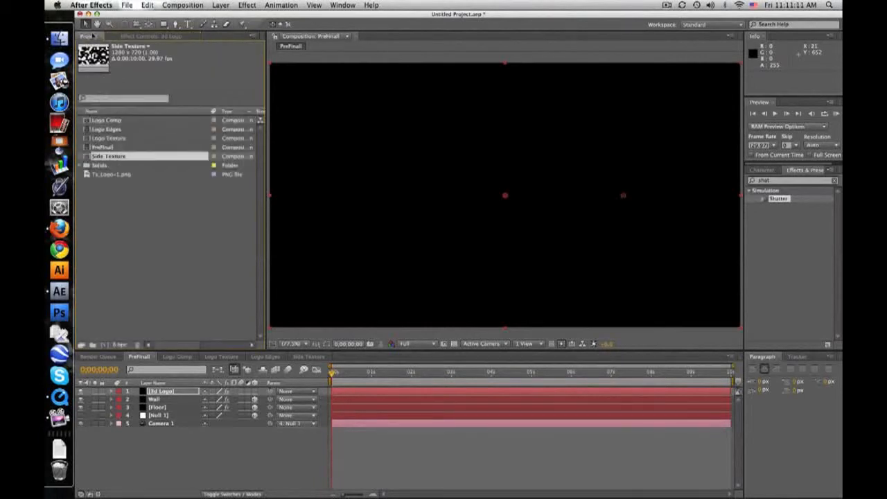
click(126, 121)
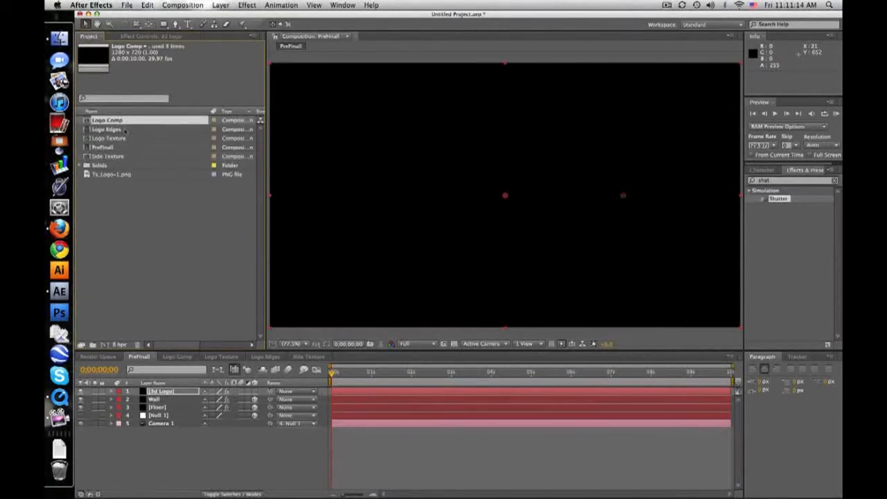
shift+click(125, 138)
key(super+slash)
drag(119, 157, 137, 468)
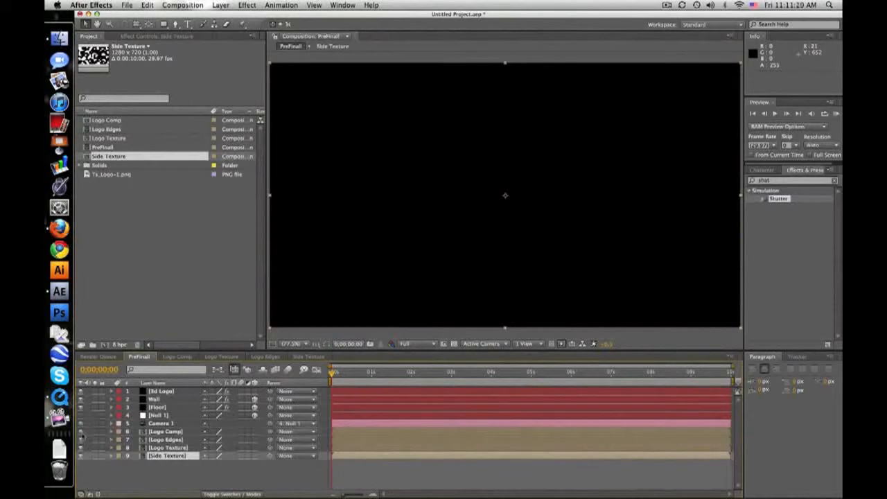
click(159, 466)
Set the 3d Logo's Shatter Pattern to Custom and use the Logo Comp layer as the Custom Shatter Map.
click(173, 392)
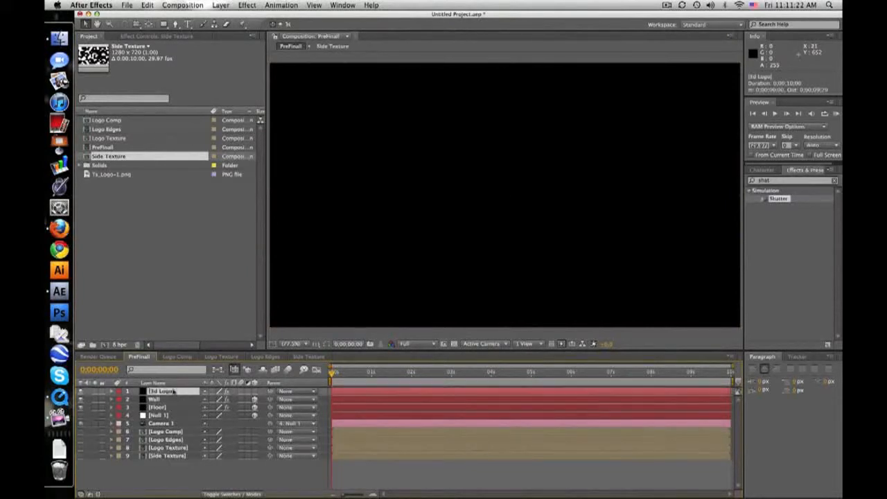
click(152, 35)
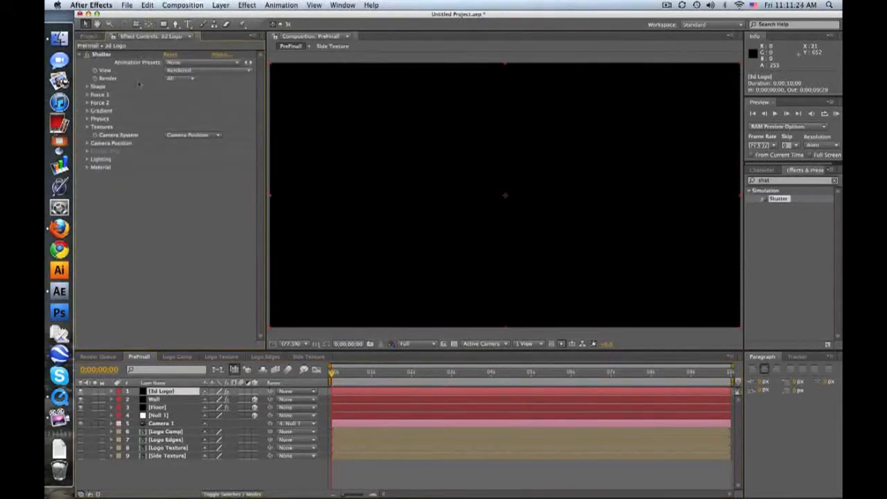
click(87, 87)
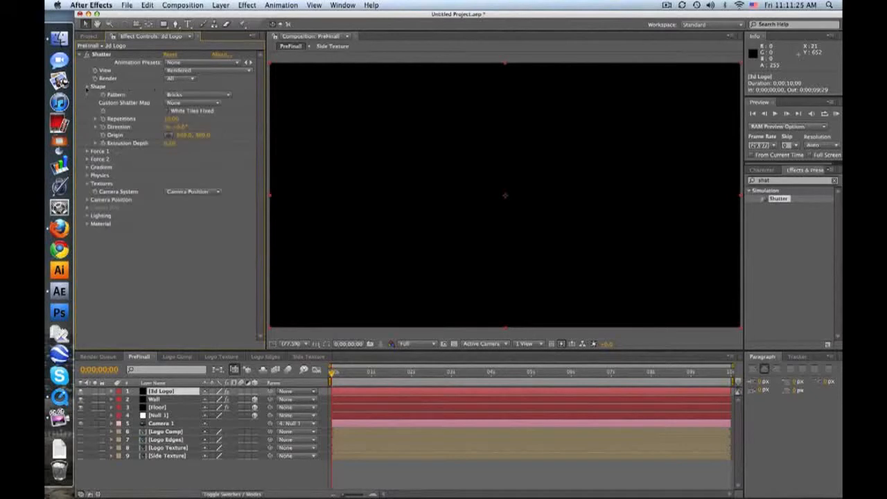
click(196, 96)
click(196, 102)
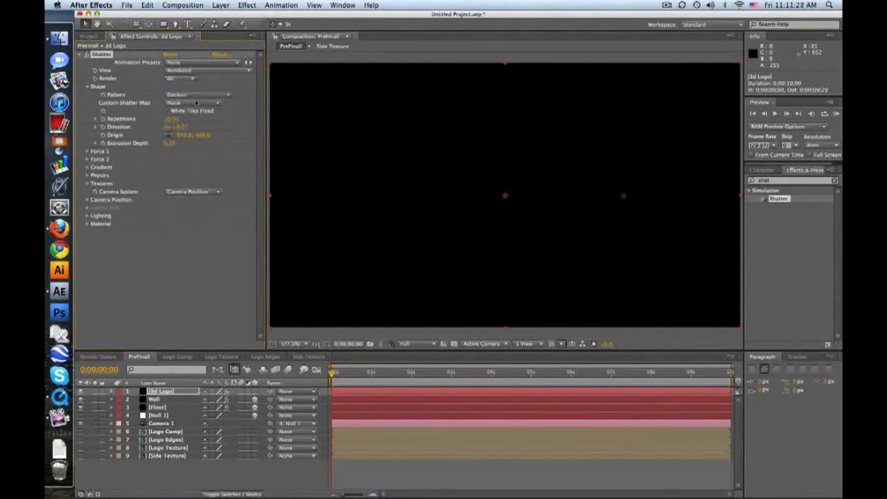
click(196, 102)
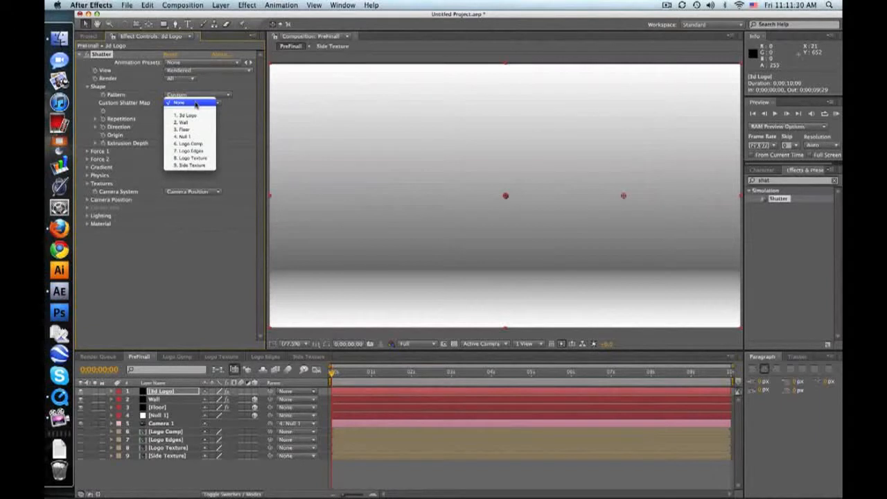
click(205, 145)
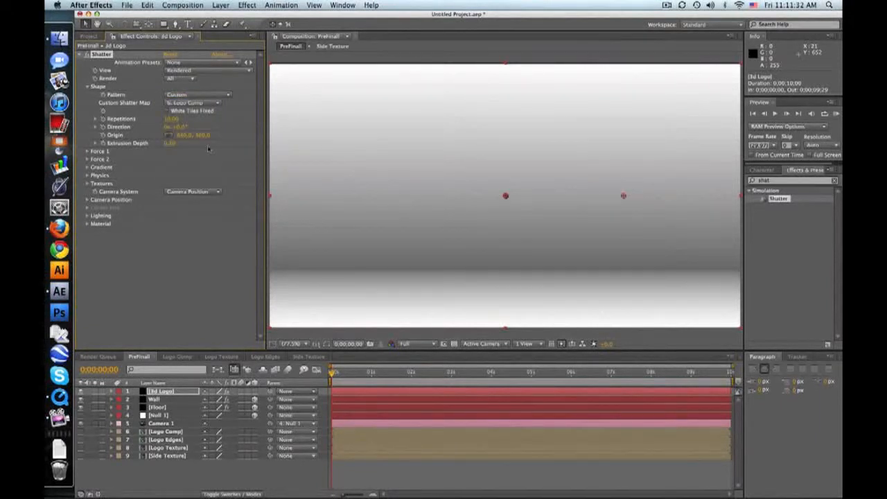
Preview the start of the shatter animation, lower the viewer resolution to Quarter and return to the first frame.
click(333, 373)
click(351, 374)
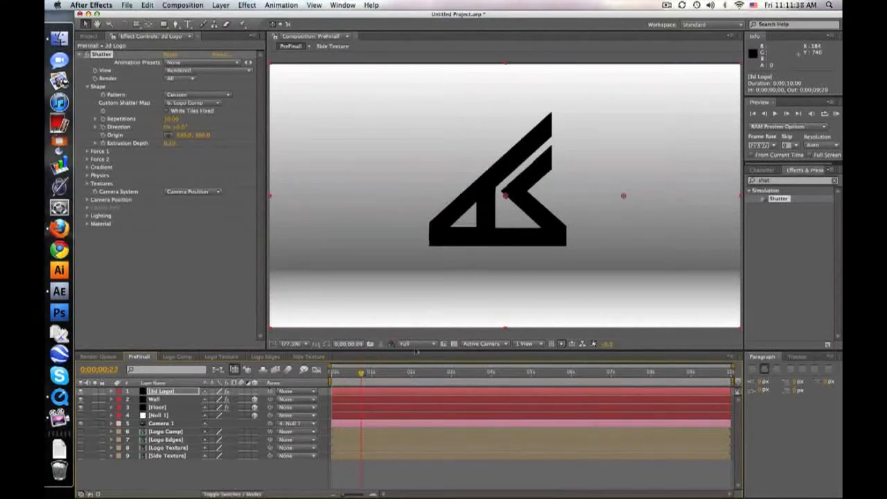
click(360, 374)
click(415, 344)
click(419, 393)
drag(361, 374, 333, 373)
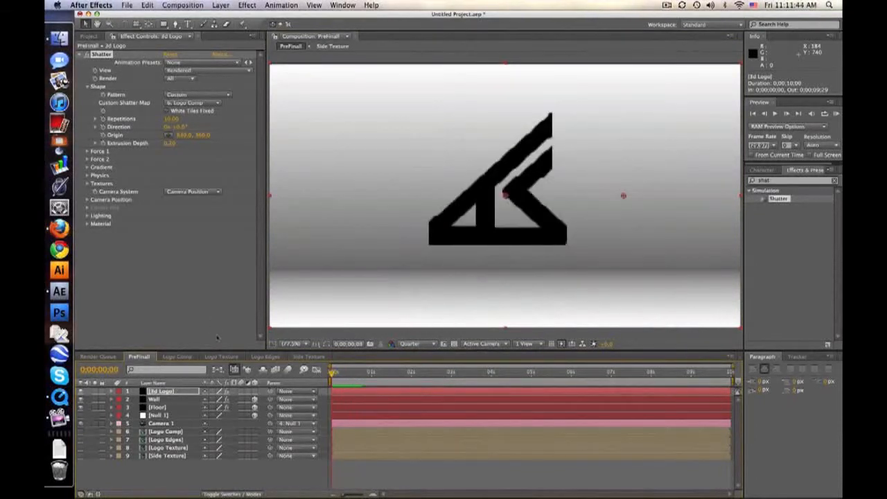
Set Shatter's Force 1 Depth, Radius and Strength to 0.
click(86, 151)
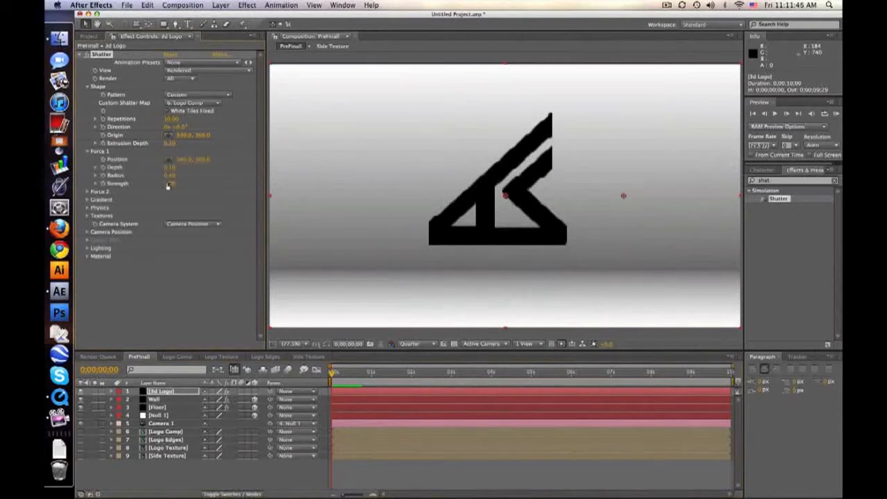
text(0)
key(Return)
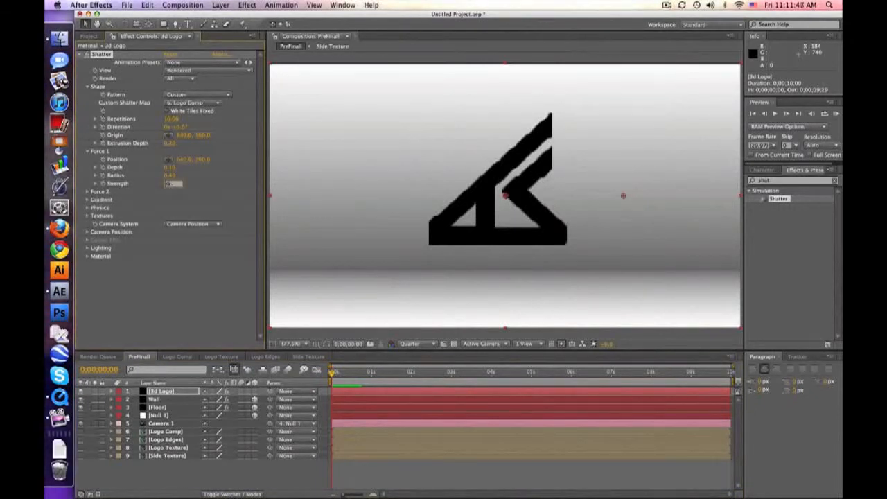
Set the Gravity in Shatter's Physics settings to 0 and move the current time to 0;00;00;17.
click(87, 207)
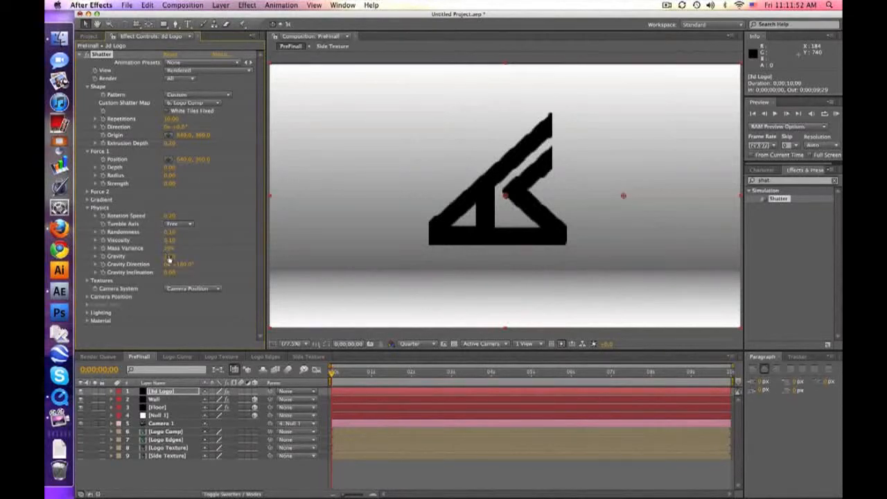
click(339, 374)
click(355, 373)
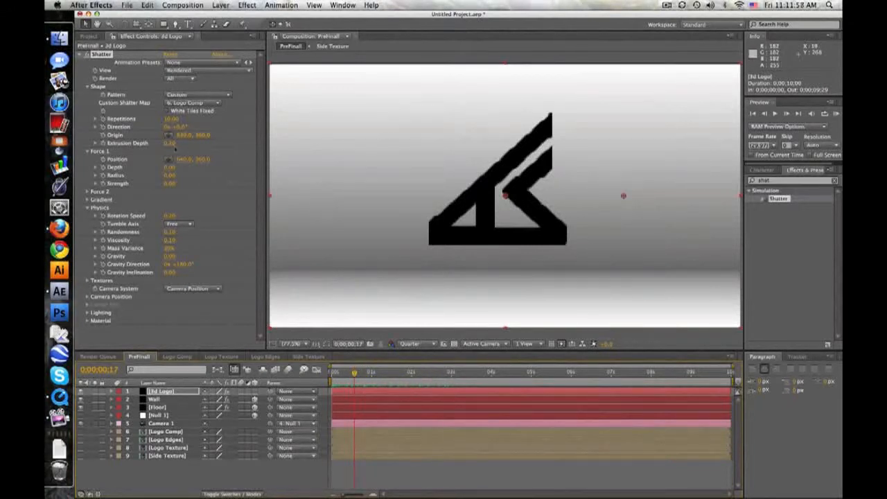
Set Shatter's Extrusion Depth to 1 and expand its Camera Position settings.
drag(171, 144, 405, 153)
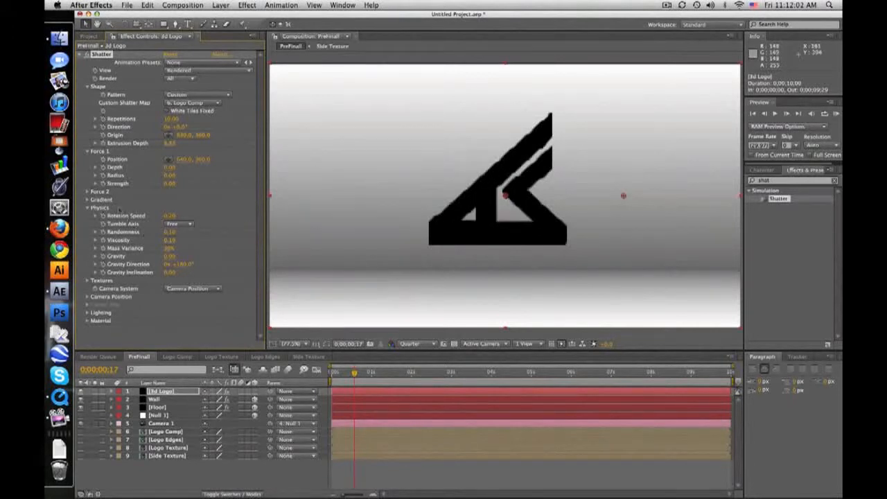
click(88, 296)
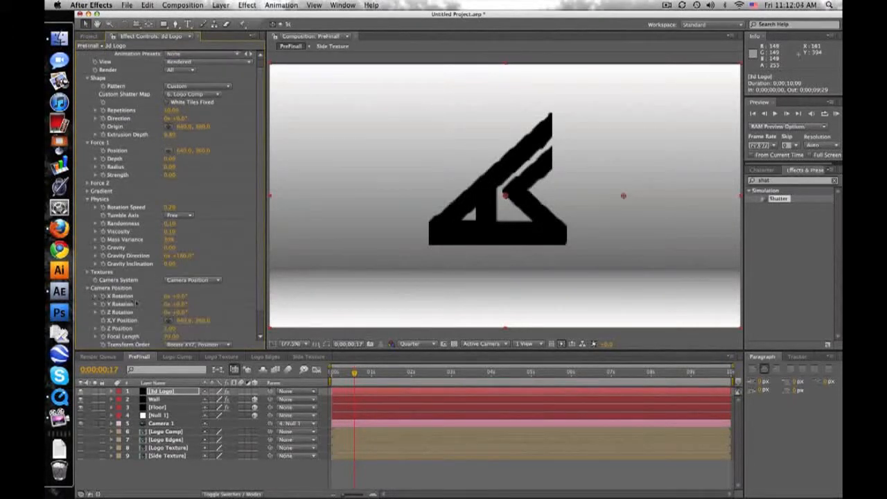
mouse_move(180, 306)
mouse_down()
mouse_move(159, 305)
mouse_move(171, 305)
mouse_move(166, 286)
mouse_move(183, 292)
mouse_up()
click(181, 286)
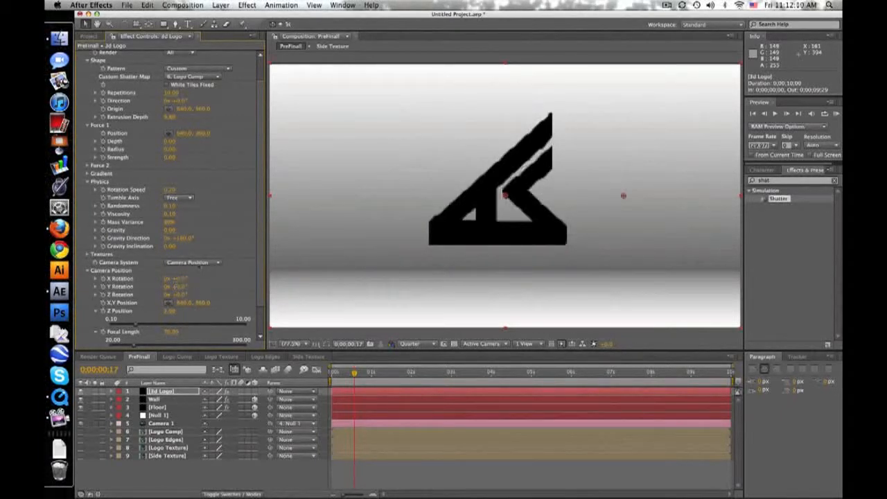
click(201, 152)
click(170, 118)
text(1)
key(Return)
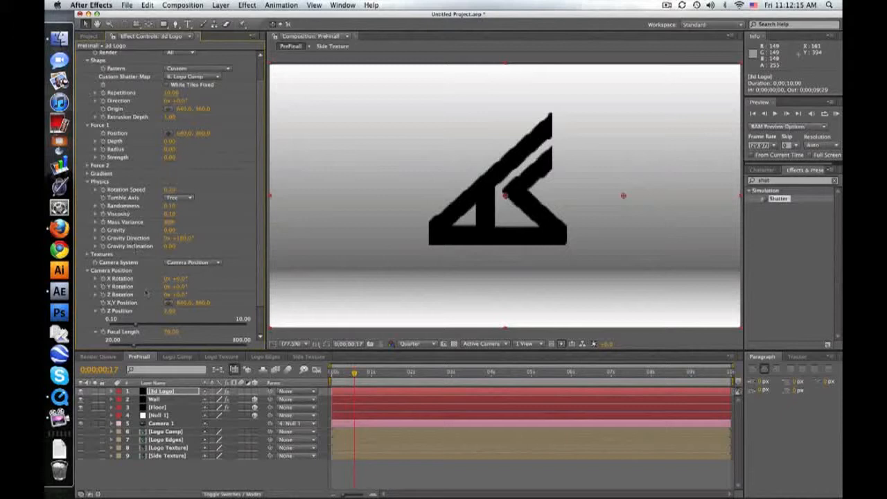
Check the focal length in Camera 1's camera settings and close them without changes.
scroll(218, 307, down, 3)
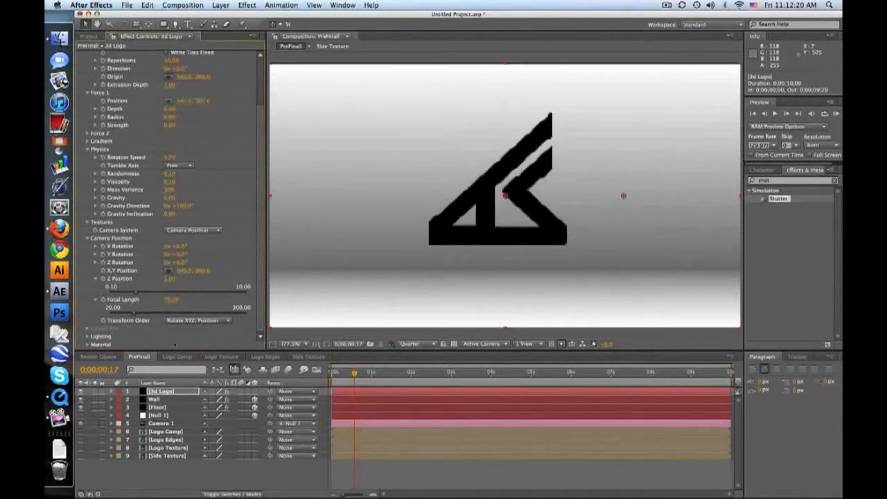
click(166, 424)
click(220, 5)
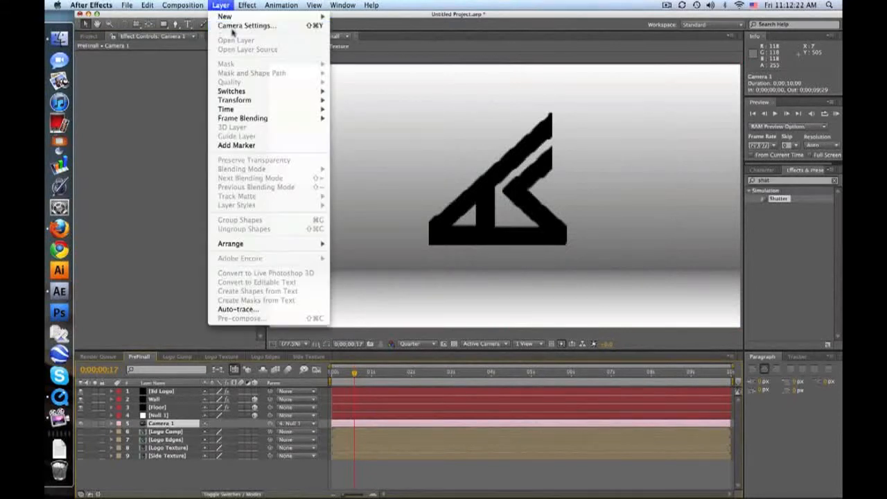
click(237, 28)
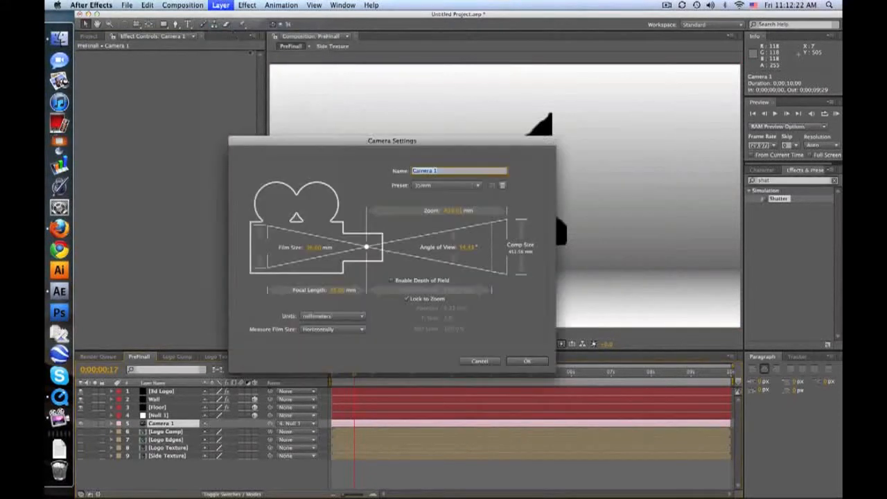
click(480, 361)
Set the 3d Logo's Shatter camera Focal Length to 35 and its Z Position to 1.04.
click(174, 392)
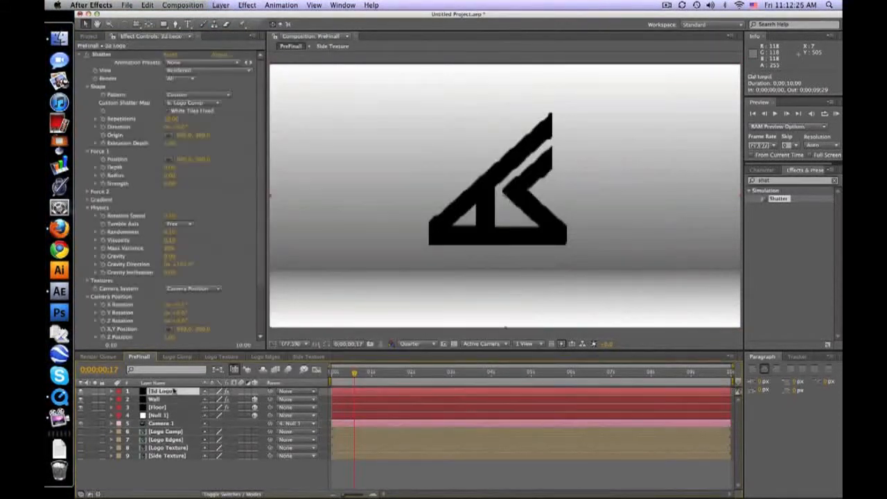
scroll(166, 298, down, 3)
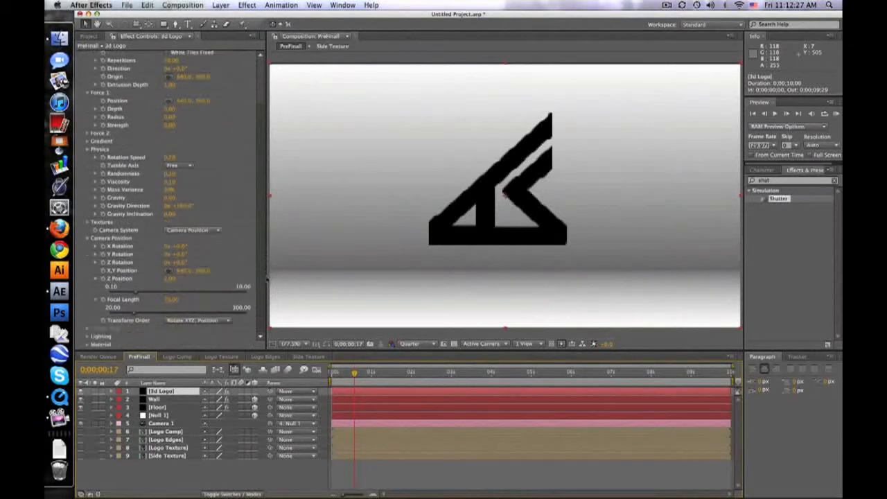
click(170, 299)
text(35)
key(Return)
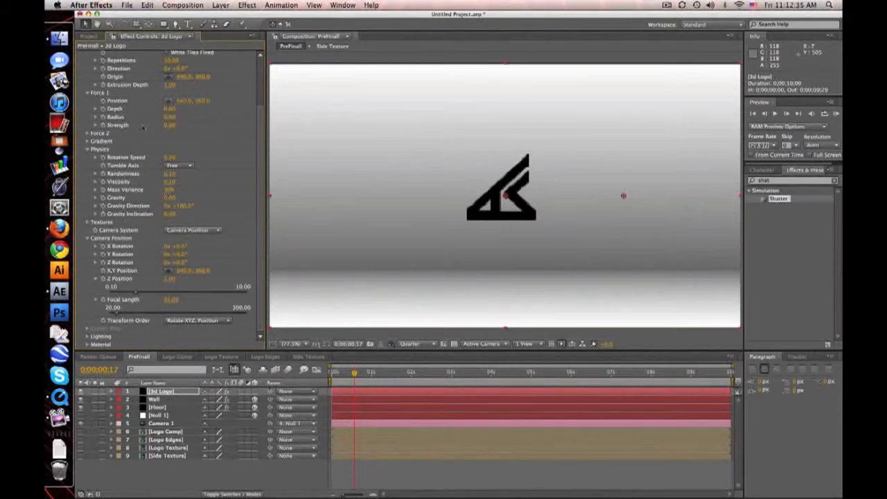
drag(171, 278, 119, 278)
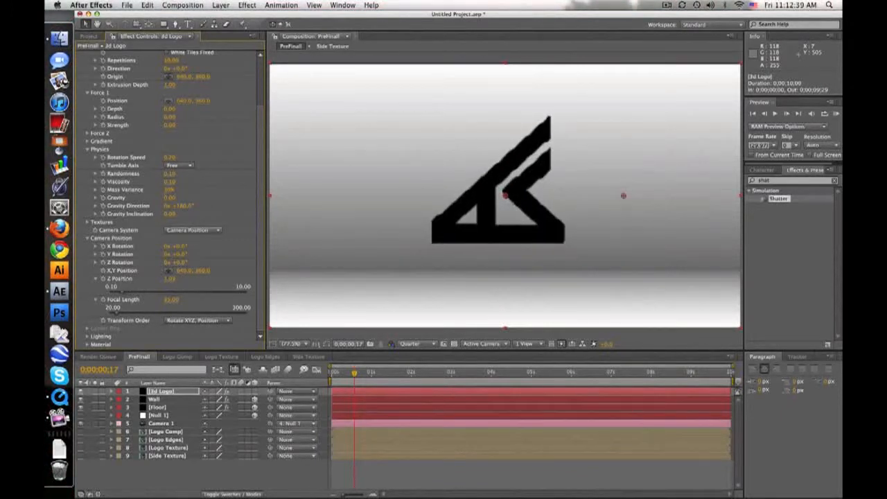
At 0;00;04;00, enable keyframing for the Shatter camera's X, Y and Z Rotation and Z Position.
click(492, 375)
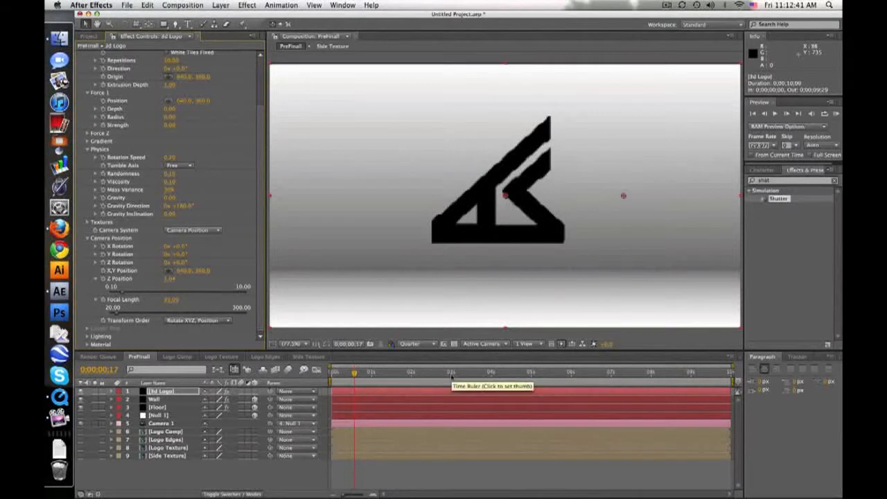
click(491, 374)
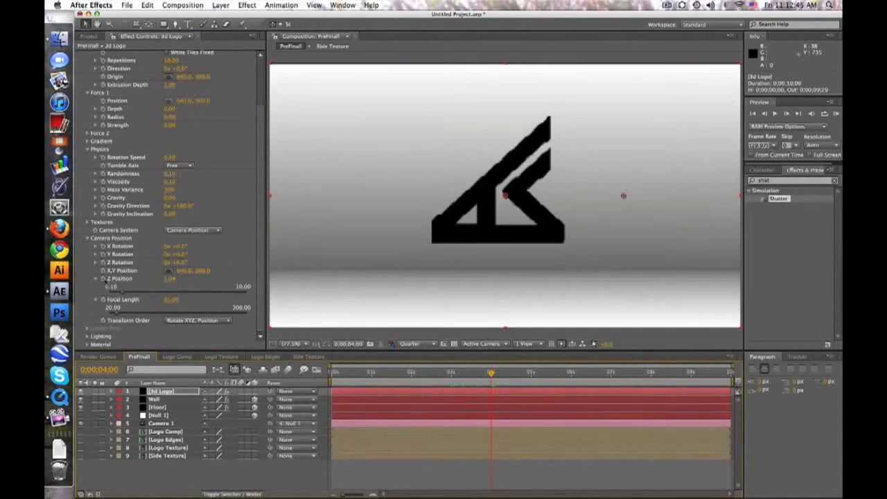
click(103, 247)
click(103, 254)
click(103, 263)
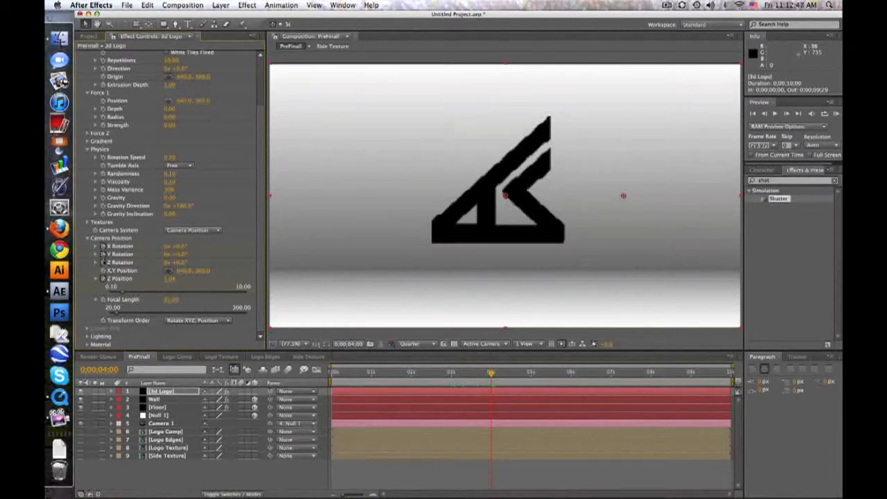
At the first frame, set the Shatter camera's X, Y and Z Rotation to 45° and lower Z Position until the logo fills the frame.
drag(493, 373, 447, 373)
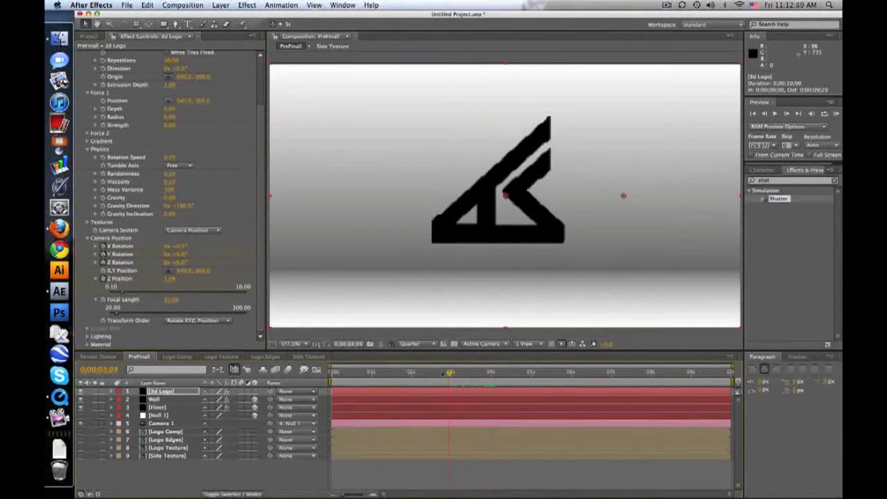
drag(361, 372, 332, 373)
click(181, 246)
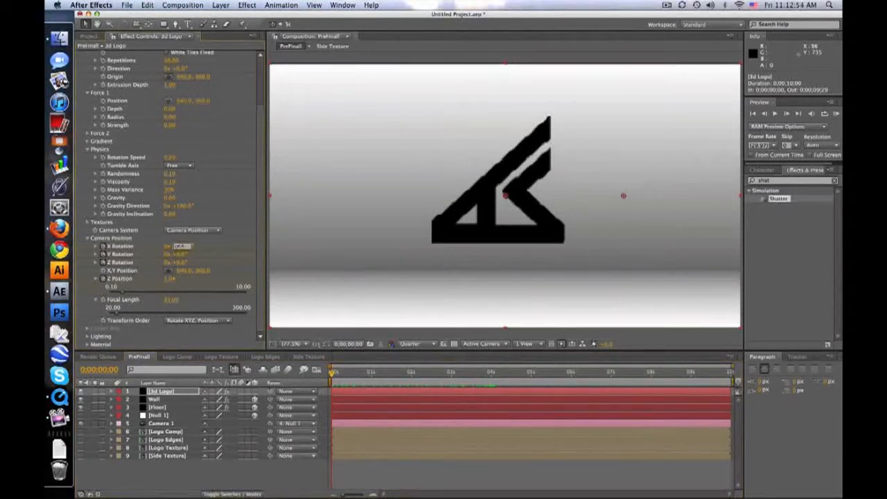
key(Return)
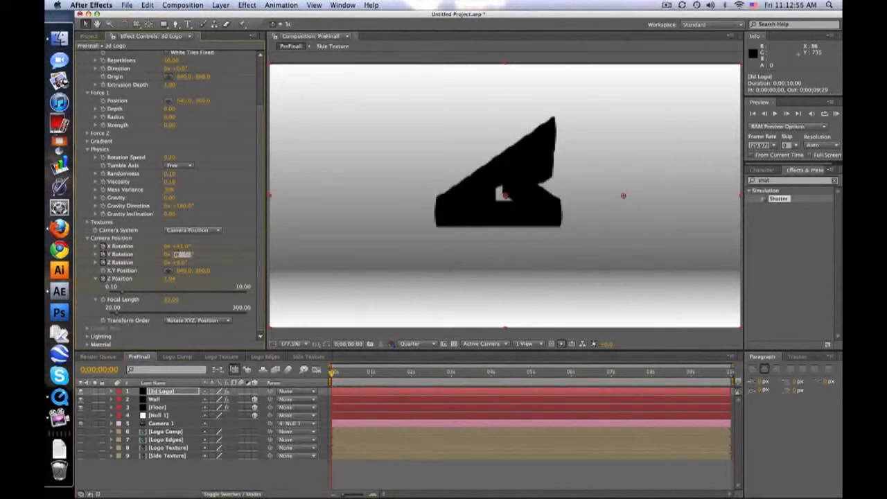
text(45)
key(Return)
click(178, 262)
text(45)
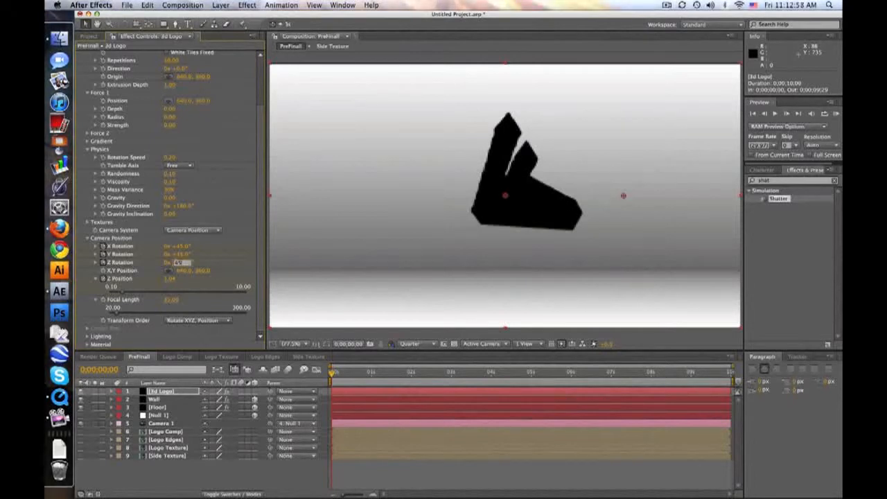
key(Return)
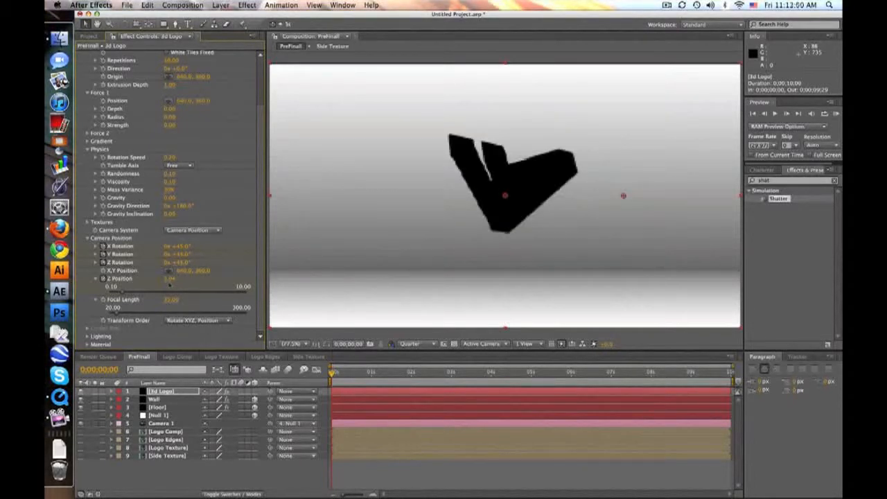
drag(169, 278, 88, 279)
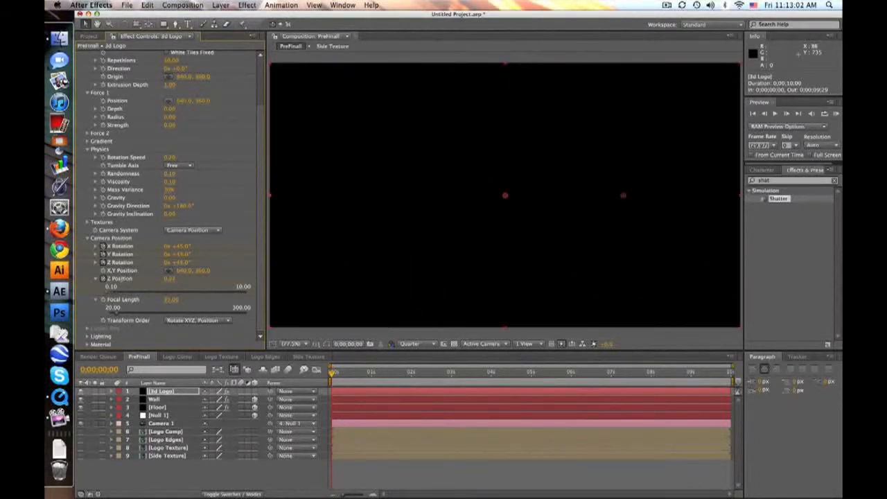
Scrub the logo animation to 0;00;02;27, collapse the Shatter effect and set the viewer resolution to Full.
drag(332, 372, 448, 372)
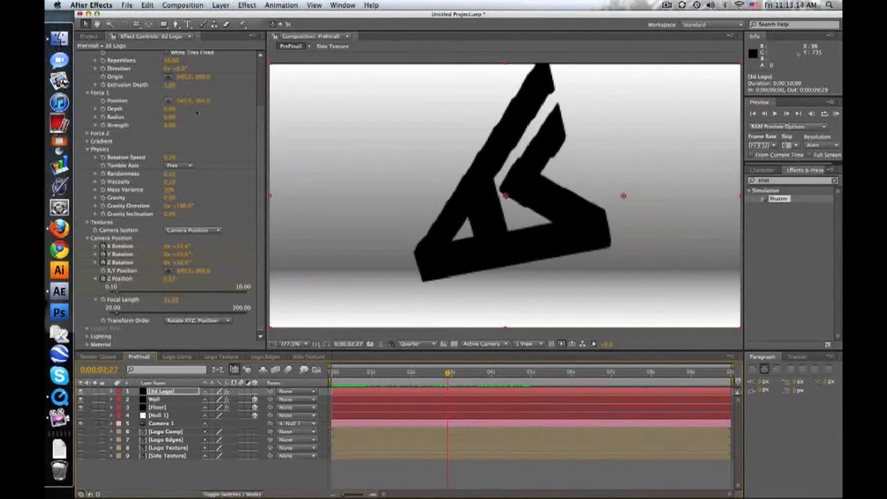
scroll(252, 132, up, 5)
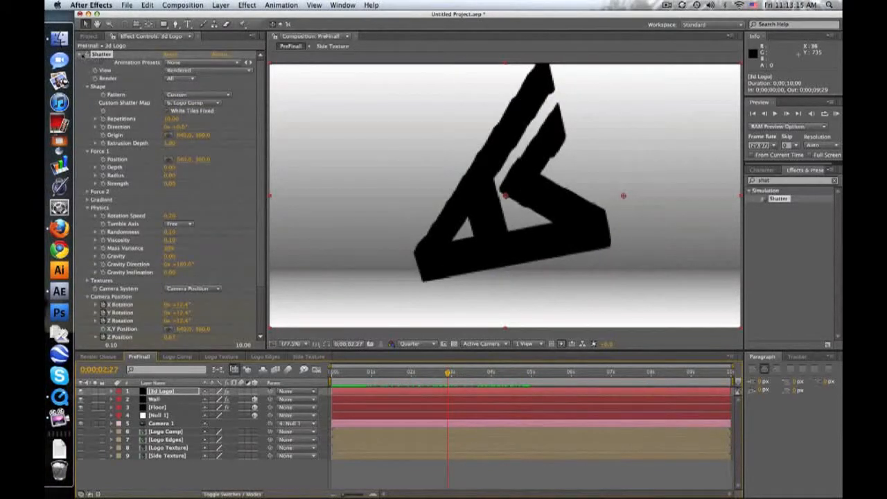
click(81, 54)
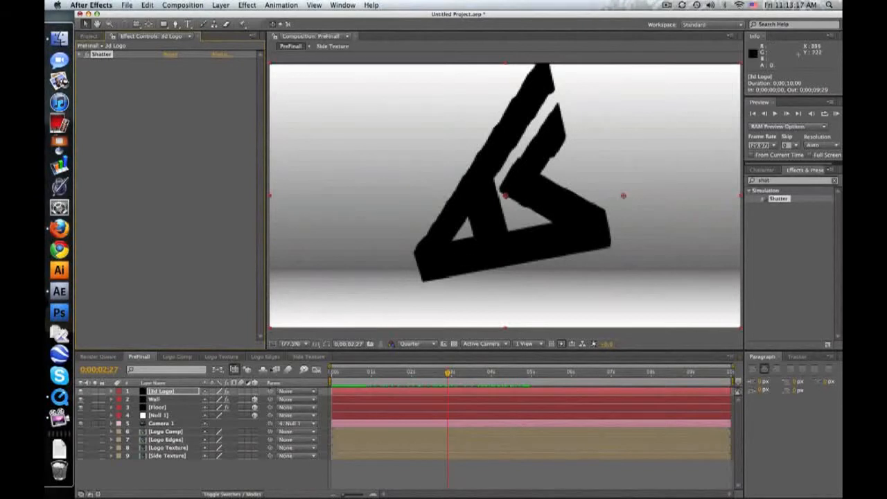
click(431, 344)
click(427, 365)
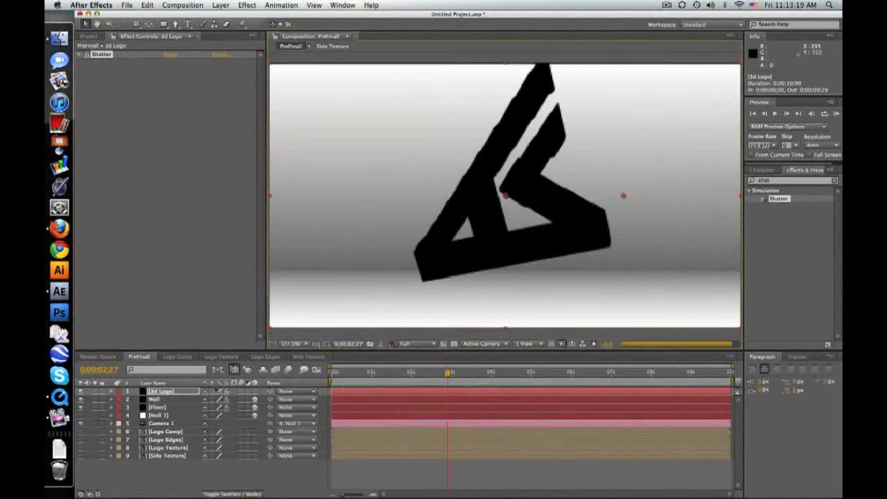
Collapse Shatter's Shape, Force 1 and Physics groups and use the Logo Texture layer as the Front Layer texture.
click(157, 63)
click(80, 55)
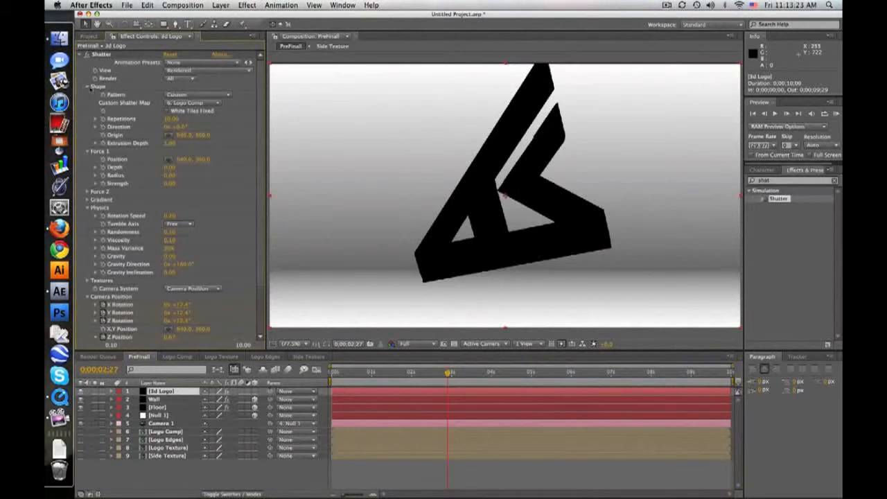
click(86, 87)
click(88, 94)
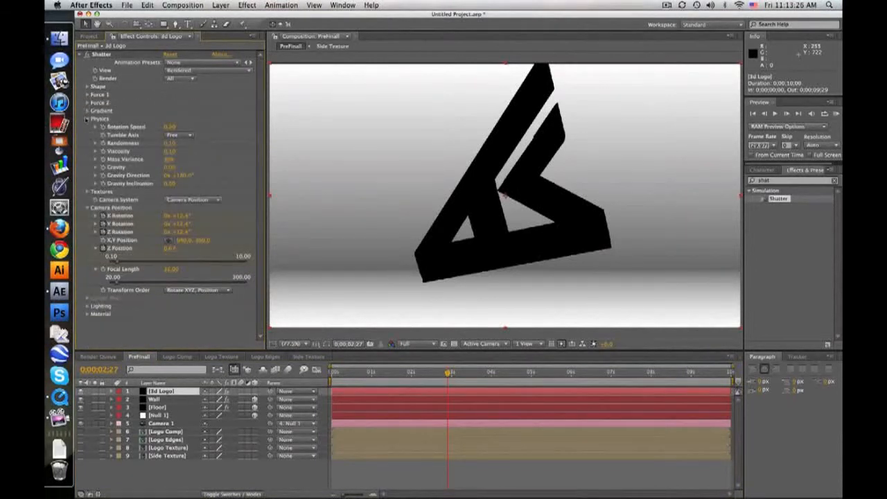
click(86, 118)
click(87, 127)
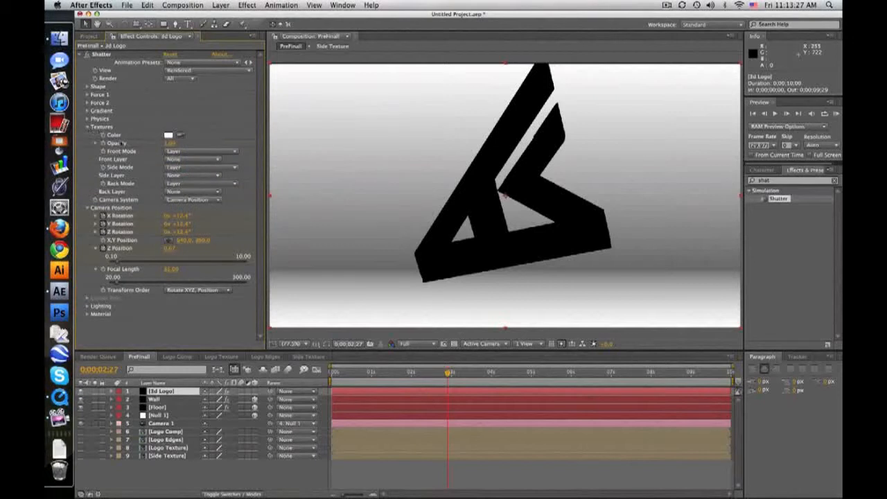
click(189, 160)
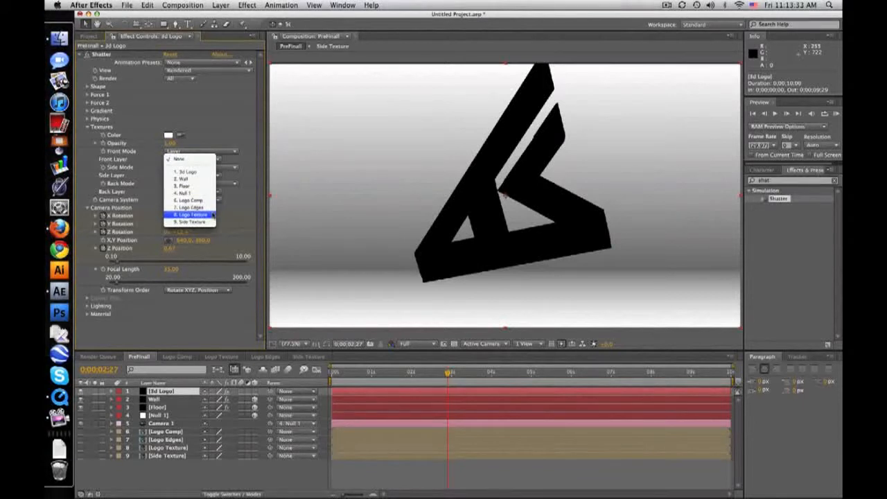
click(193, 215)
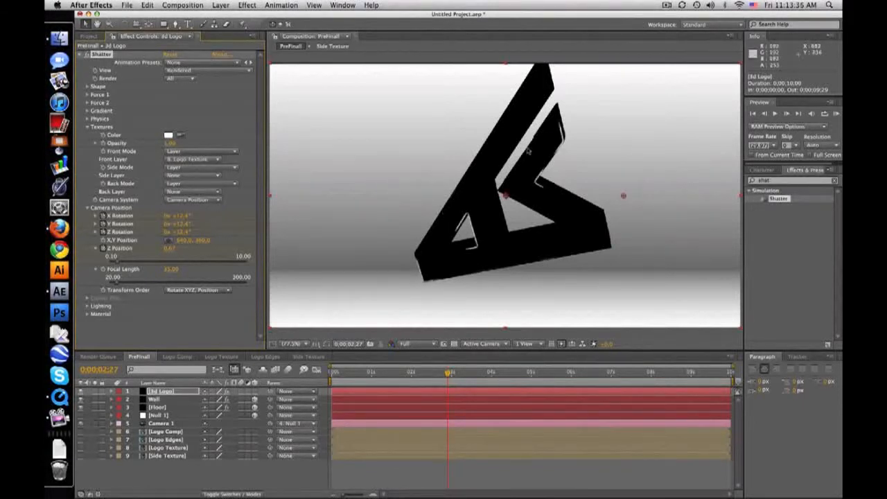
Use the Side Texture layer as Shatter's Side Layer at 0;00;02;10, then scrub the textured logo to 0;00;04;01.
drag(449, 373, 425, 373)
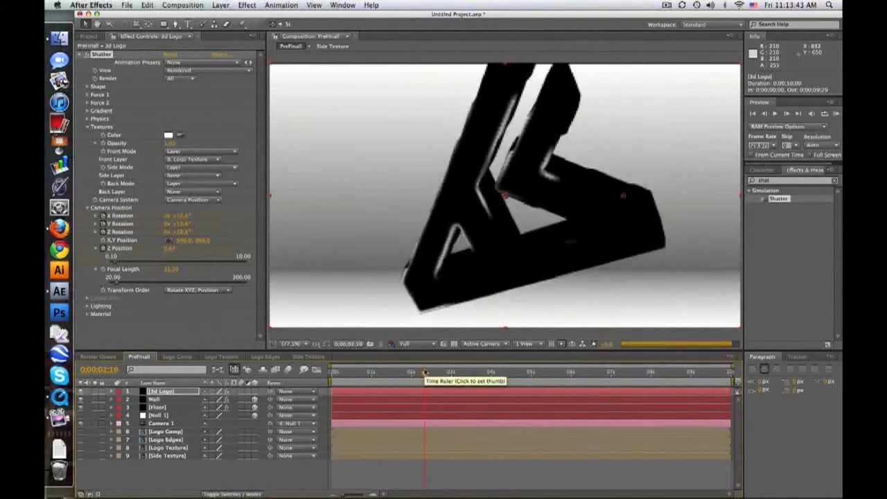
click(181, 175)
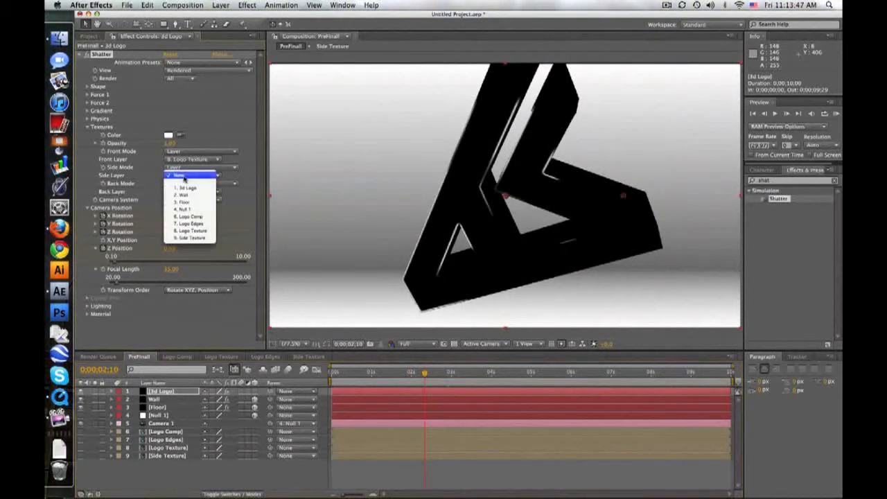
click(200, 239)
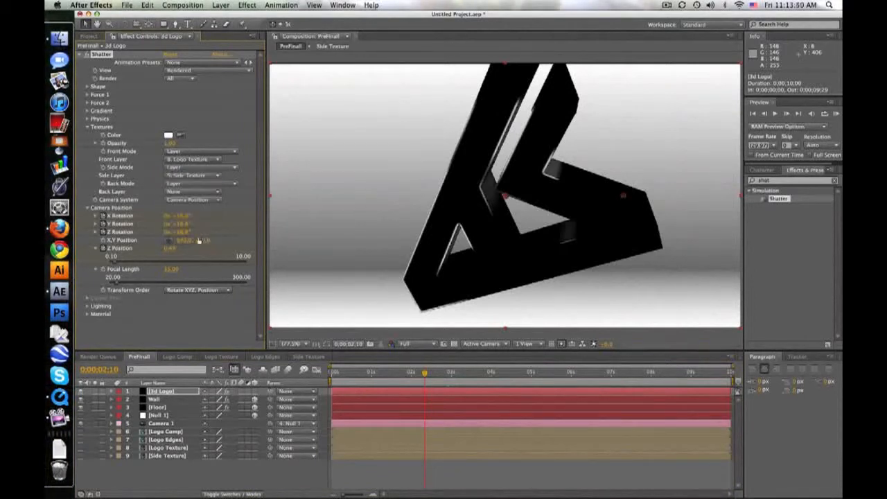
drag(420, 377, 492, 375)
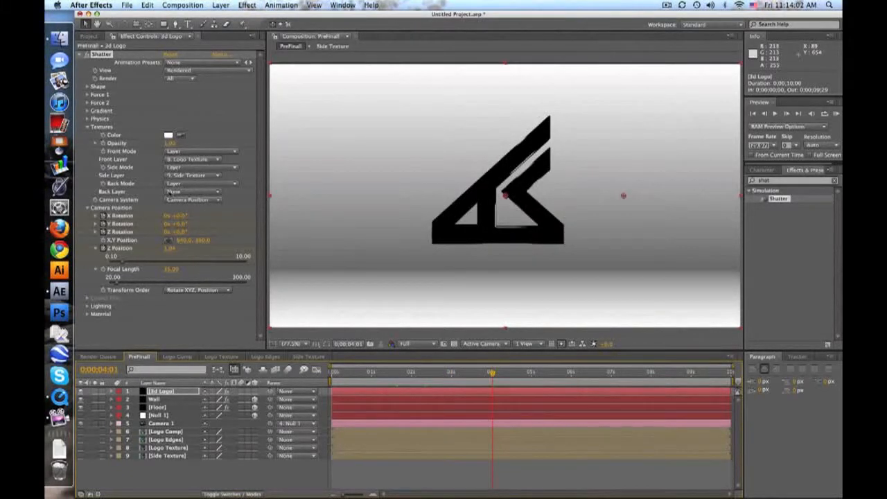
Keep Shatter's Back Layer at None, set its Ambient Light to 0.50 and scrub the logo animation to 0;00;03;14.
click(170, 192)
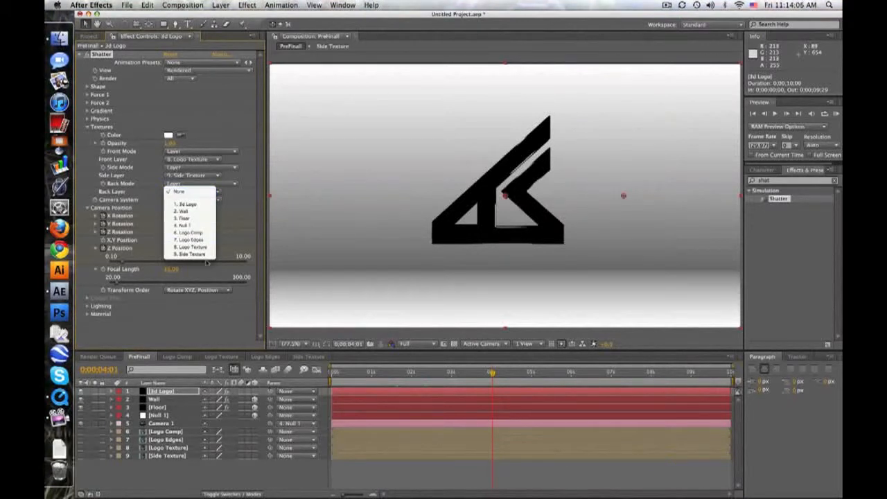
click(193, 192)
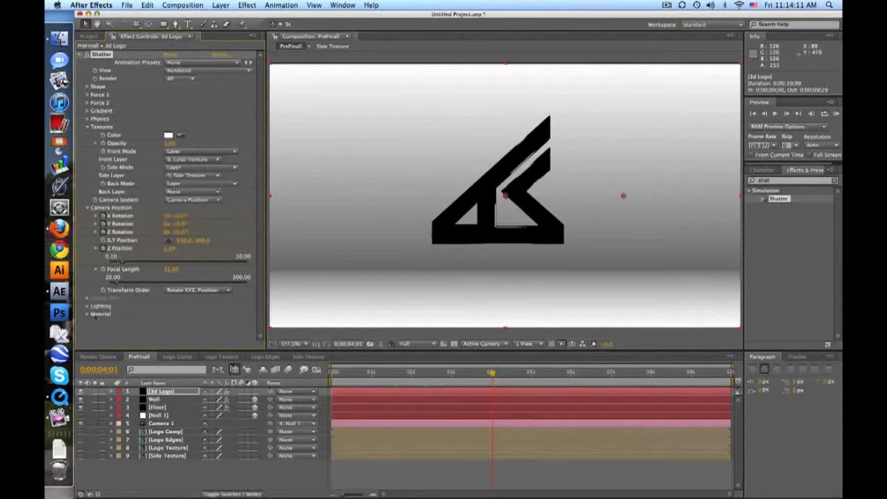
click(87, 307)
scroll(91, 308, down, 1)
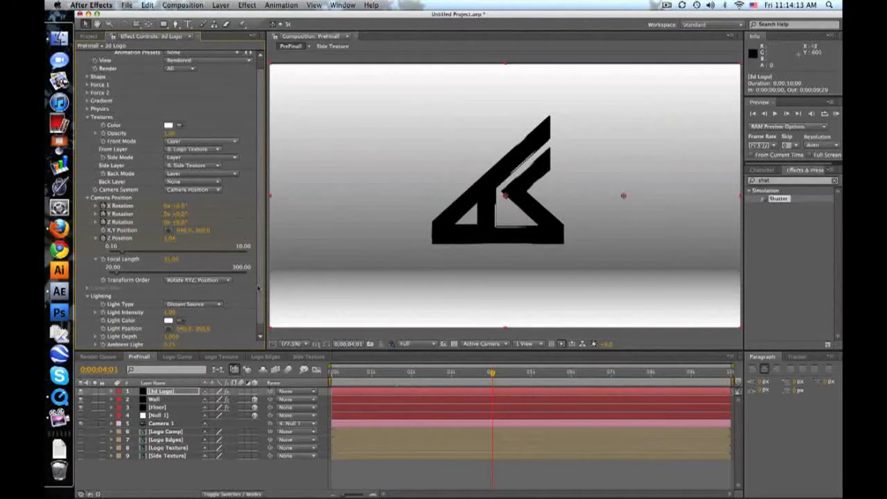
scroll(215, 340, down, 1)
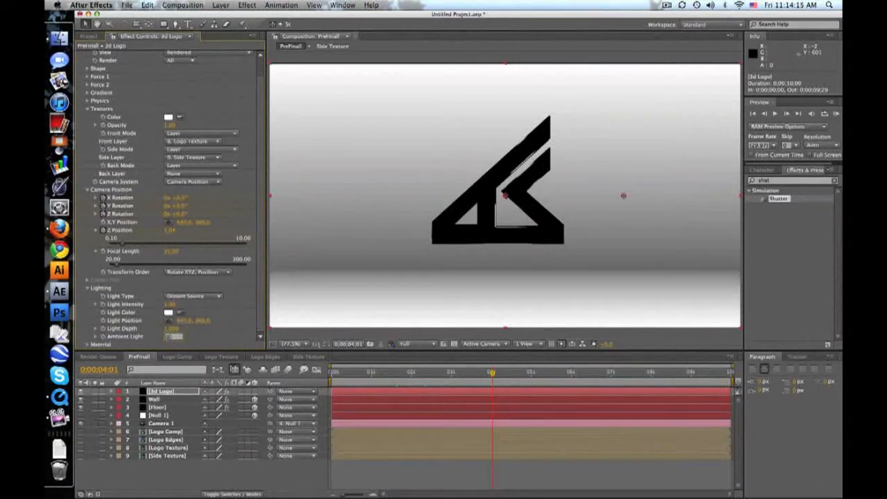
scroll(173, 337, down, 3)
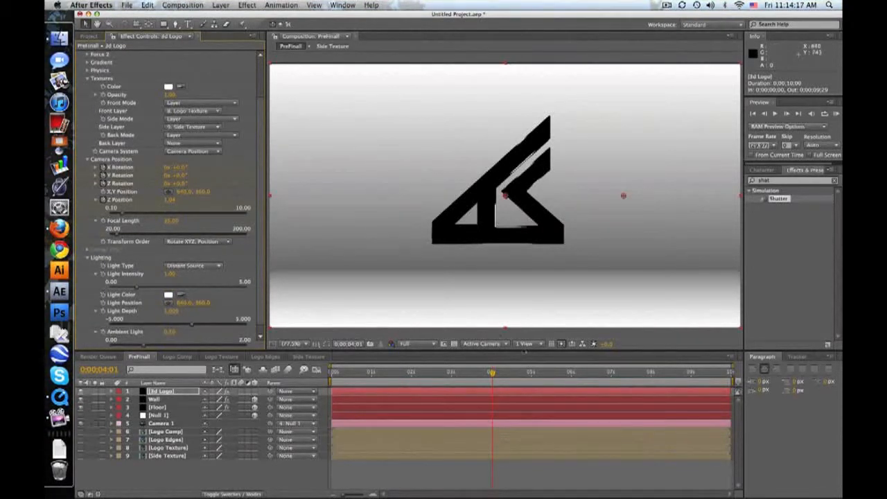
drag(438, 377, 471, 373)
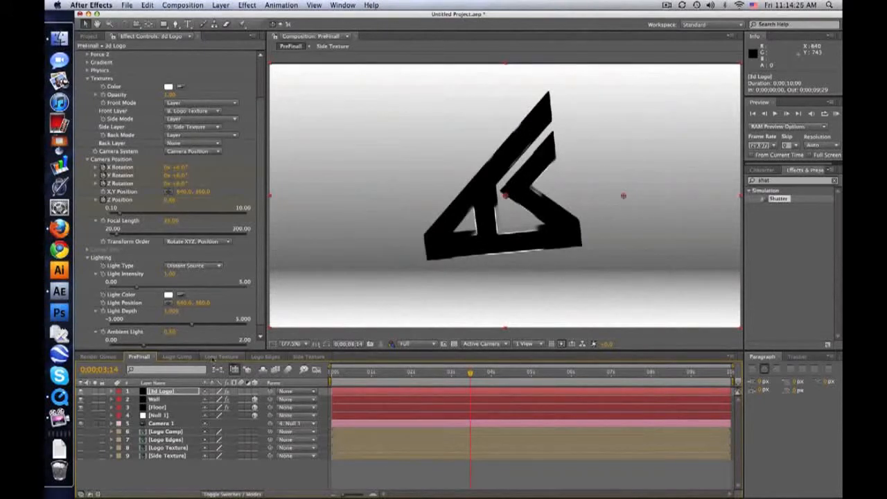
Open the Logo Texture composition, collapse the Noise layer's properties and add an adjustment layer above it.
click(219, 357)
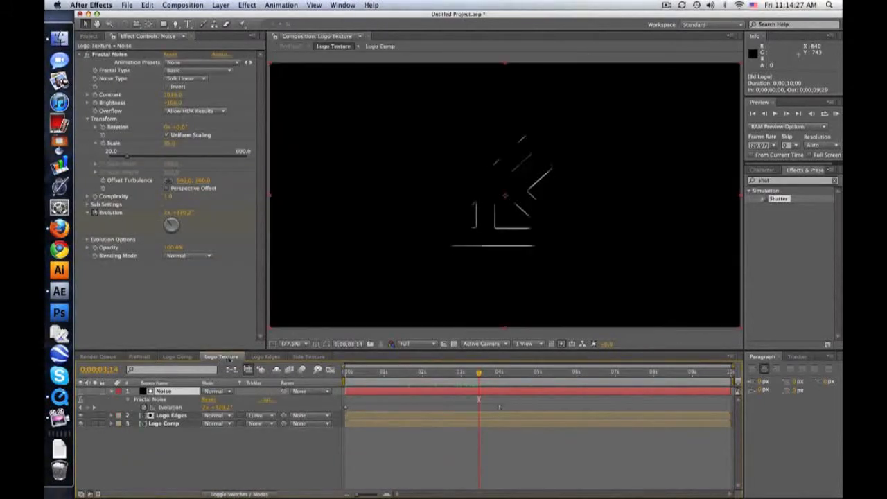
click(110, 391)
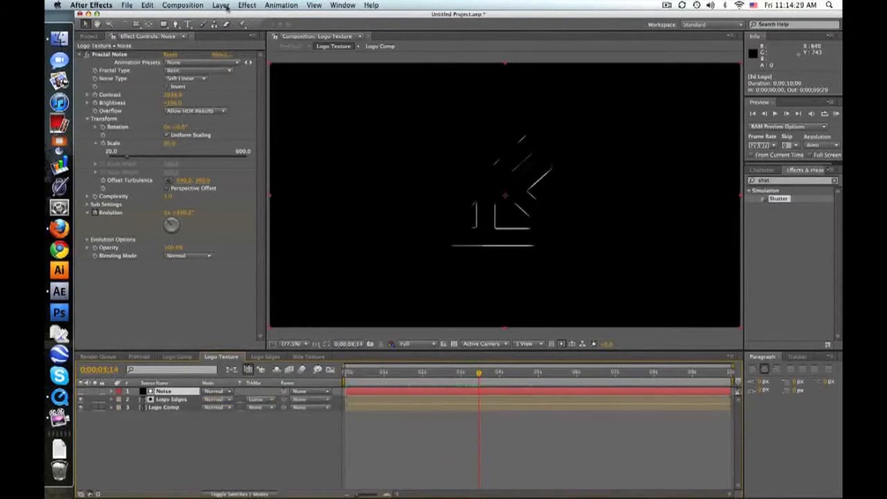
click(228, 5)
mouse_move(225, 21)
click(388, 74)
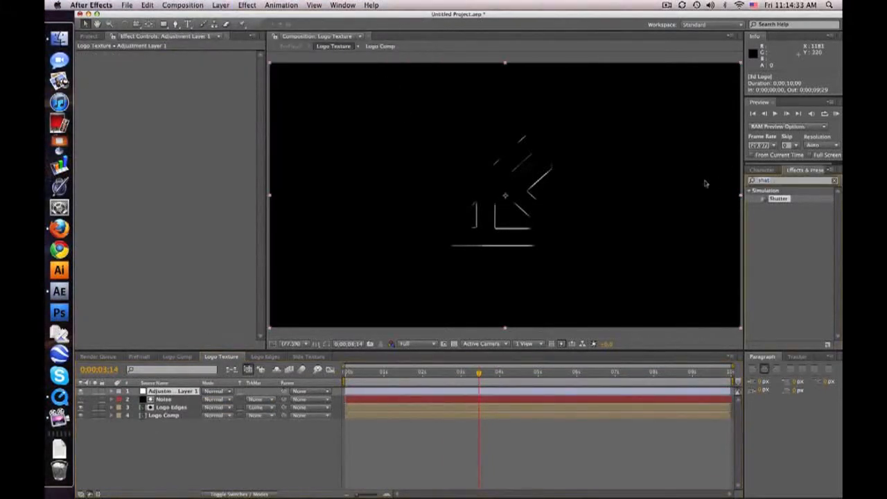
Apply Curves to the adjustment layer and raise the curve's black point to lighten the logo to dark grey.
text(curves)
drag(772, 231, 166, 392)
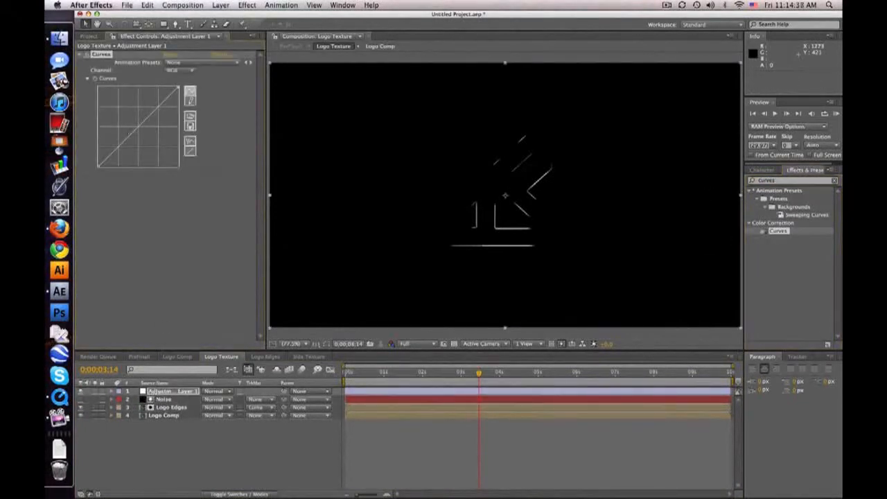
mouse_move(98, 166)
mouse_down()
mouse_move(97, 128)
mouse_move(97, 149)
mouse_up()
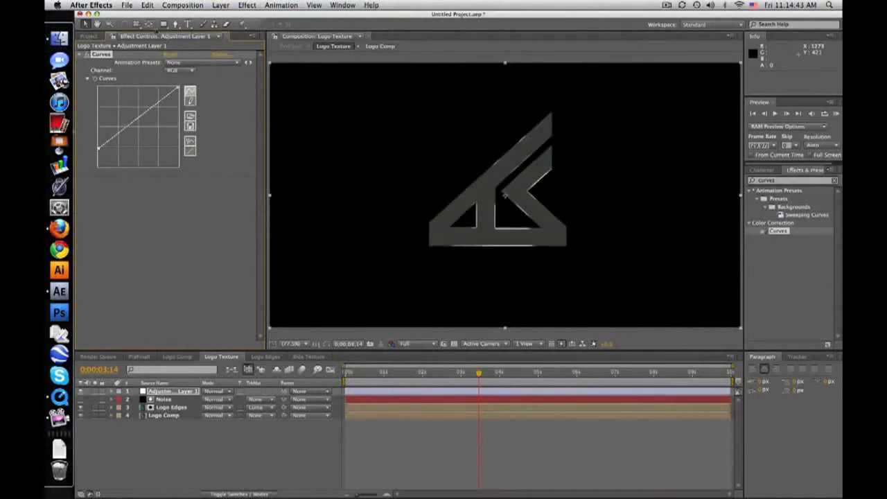
Draw a closed, curved Pen mask on the adjustment layer around the logo's upper-right half.
key(g)
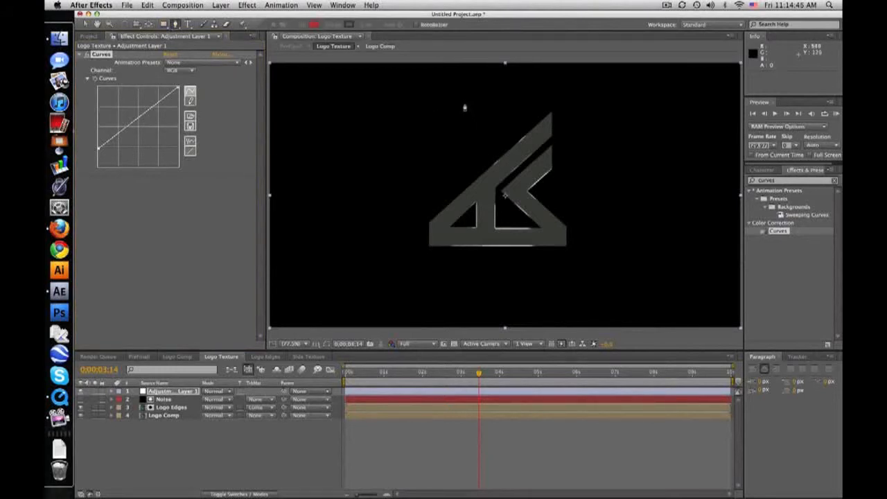
click(466, 96)
click(504, 196)
click(638, 225)
click(654, 228)
click(632, 149)
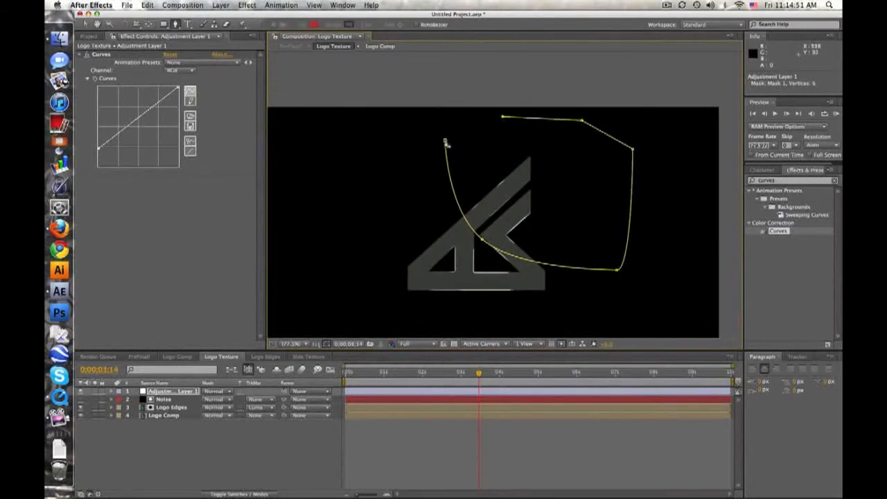
click(446, 143)
Keyframe the adjustment layer's Position: offset up and right at 0;00;04;01, and down-left over most of the logo at the first frame.
click(186, 392)
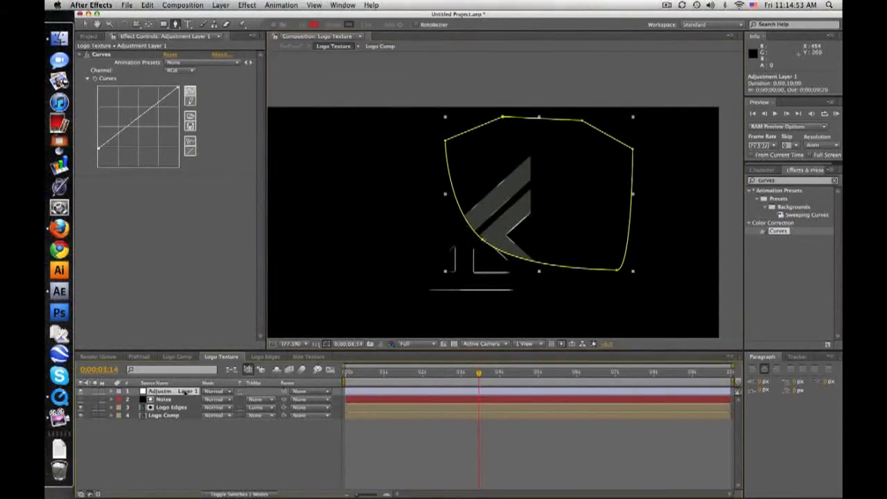
key(p)
drag(478, 374, 502, 375)
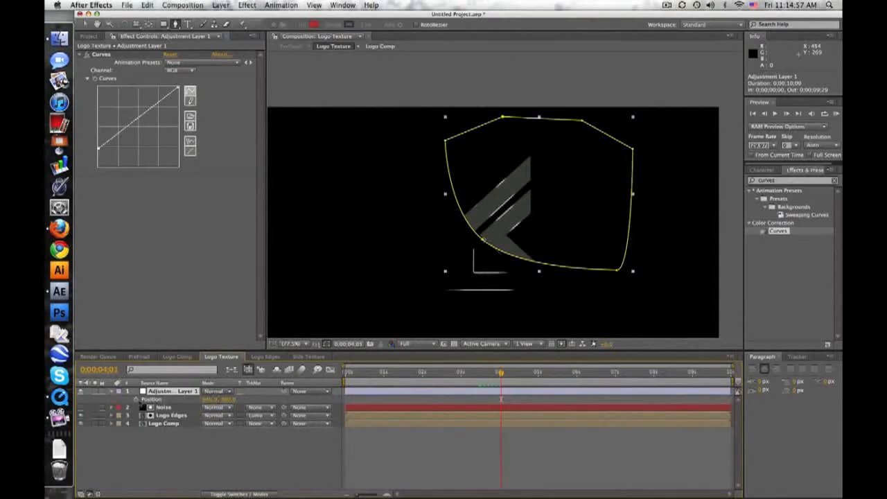
click(136, 399)
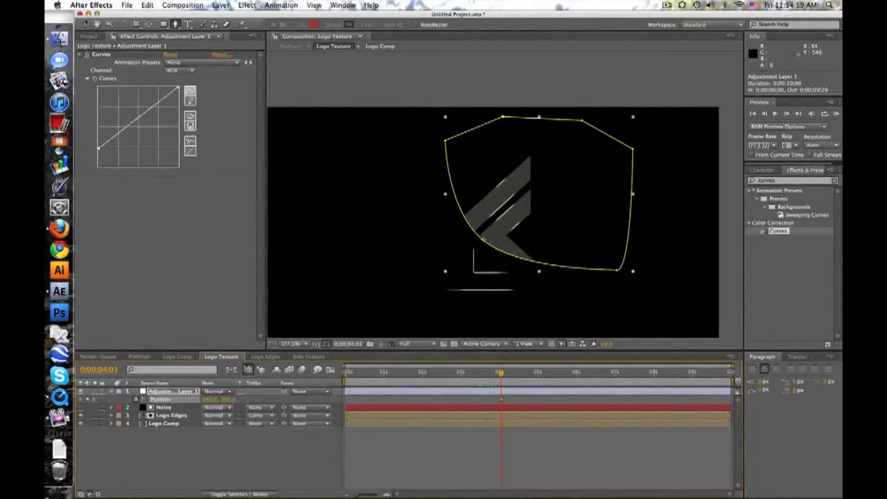
drag(498, 214, 519, 192)
key(Home)
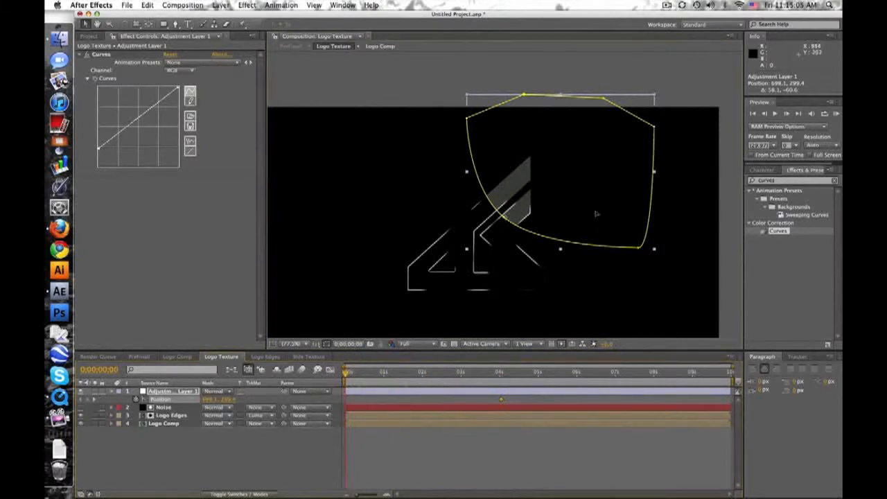
drag(596, 214, 510, 290)
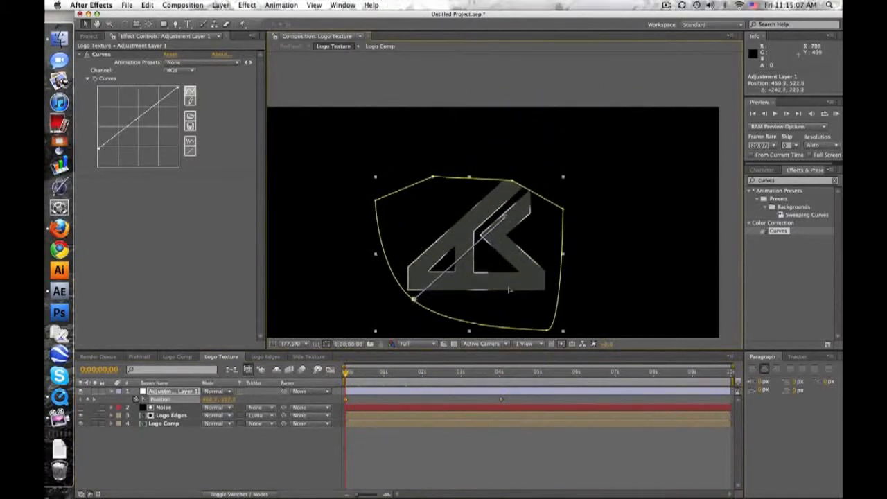
click(470, 440)
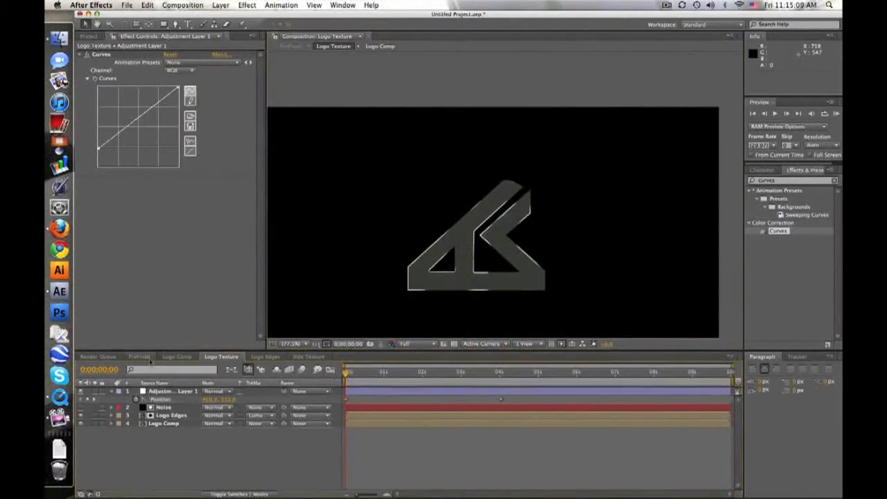
Return to the PreFinall composition and scrub through the animation up to 0;00;04;13 to check the logo's moving highlight.
click(140, 356)
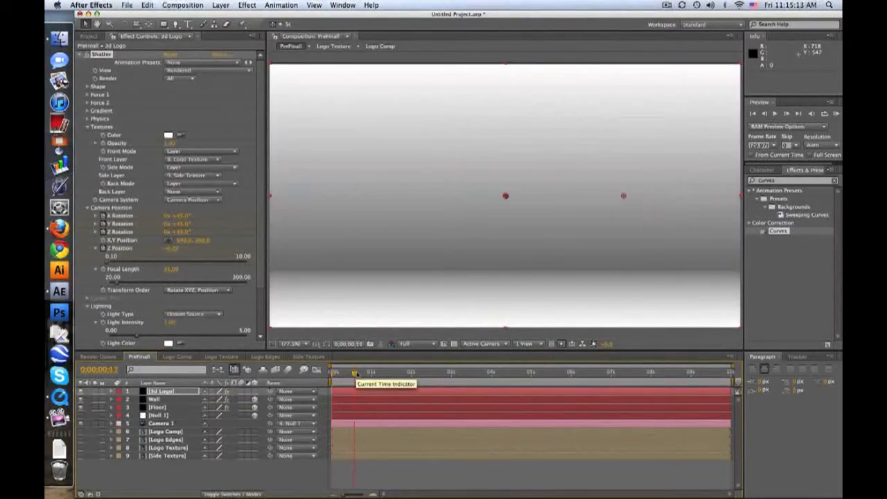
click(362, 373)
drag(365, 373, 510, 375)
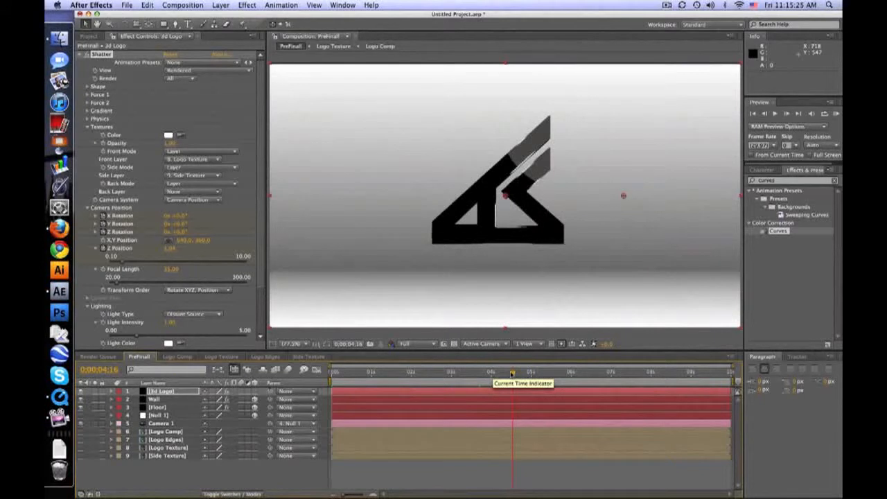
click(452, 372)
drag(435, 375, 509, 377)
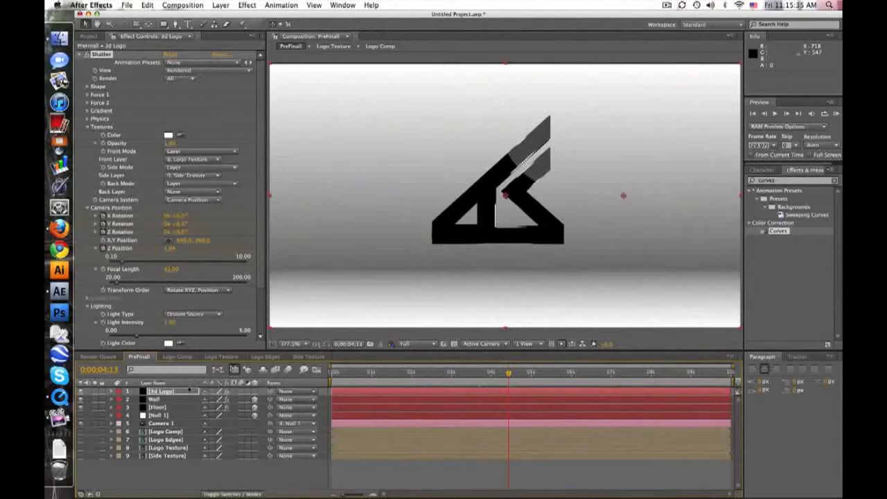
Duplicate the 3d Logo layer, make the copy a 3D layer and set its X Rotation to -90°.
click(188, 385)
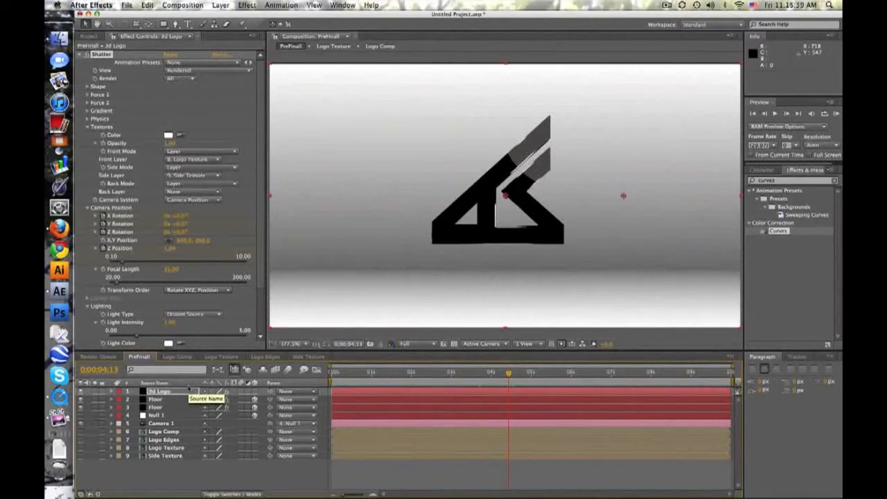
click(188, 391)
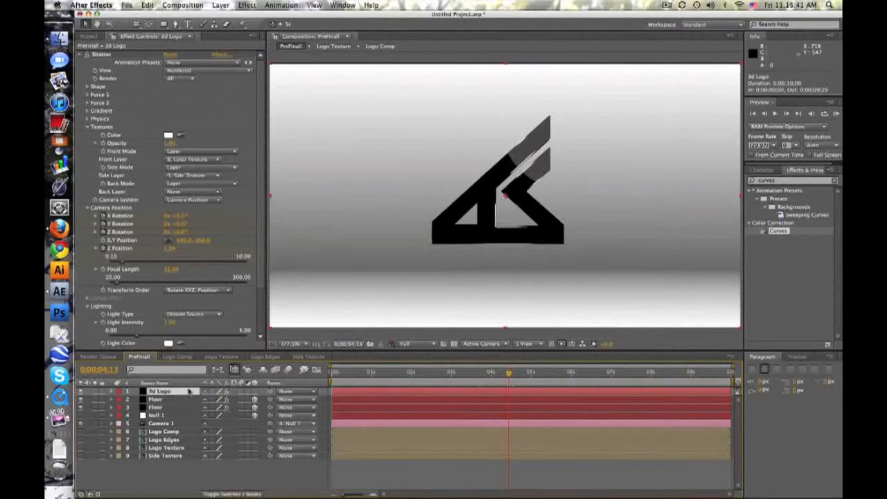
key(super+d)
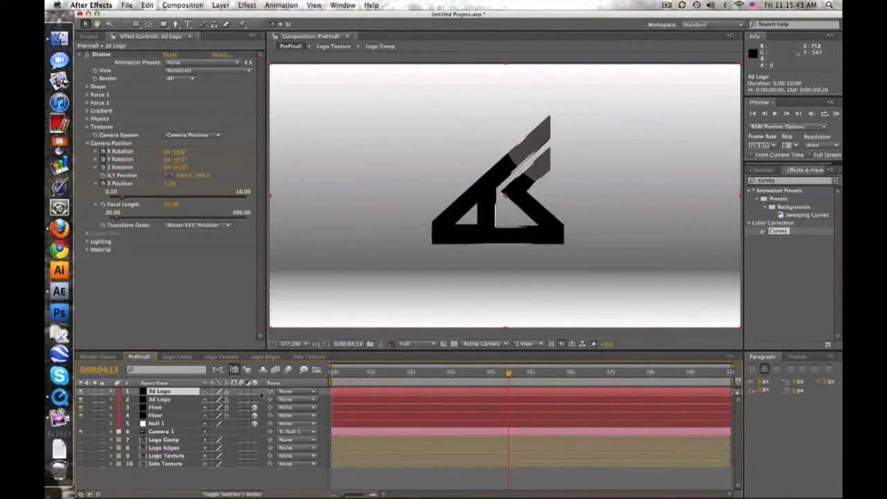
click(255, 391)
click(194, 392)
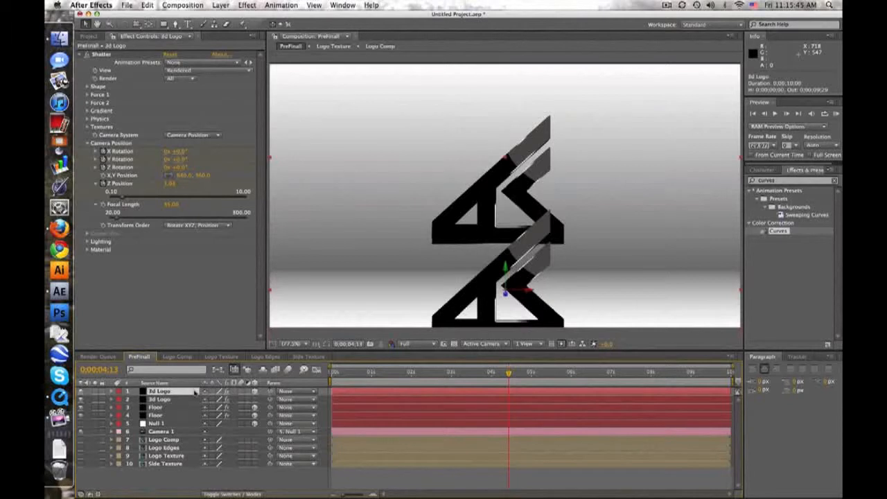
key(r)
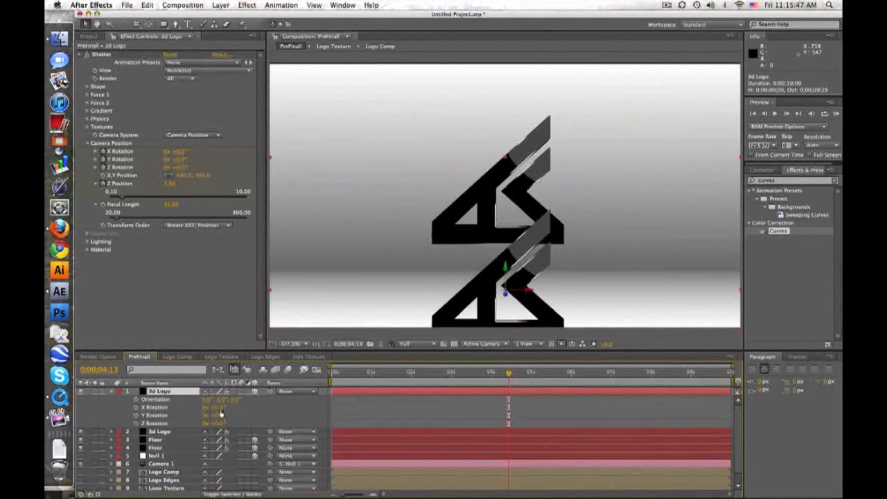
text(-90)
key(Return)
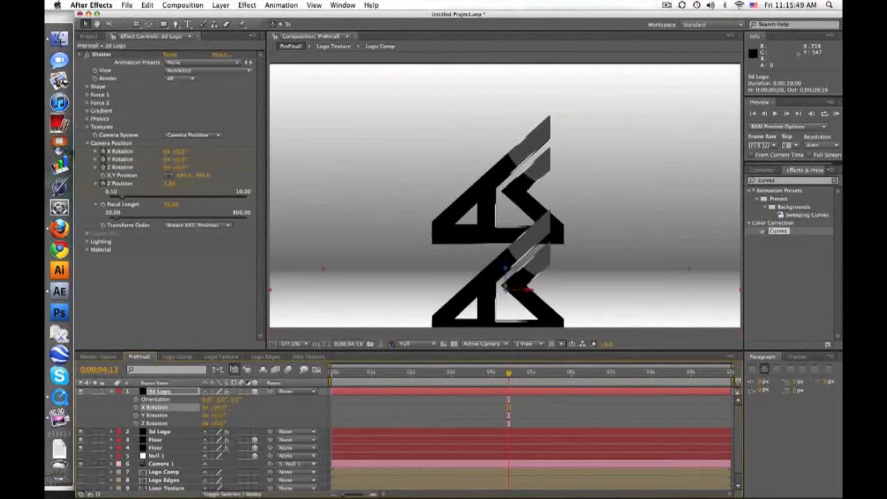
Apply Fast Blur to the flattened 3d Logo copy with a Blurriness of 15.
text(blur)
scroll(790, 277, down, 5)
drag(781, 318, 161, 391)
click(169, 275)
text(15)
key(Return)
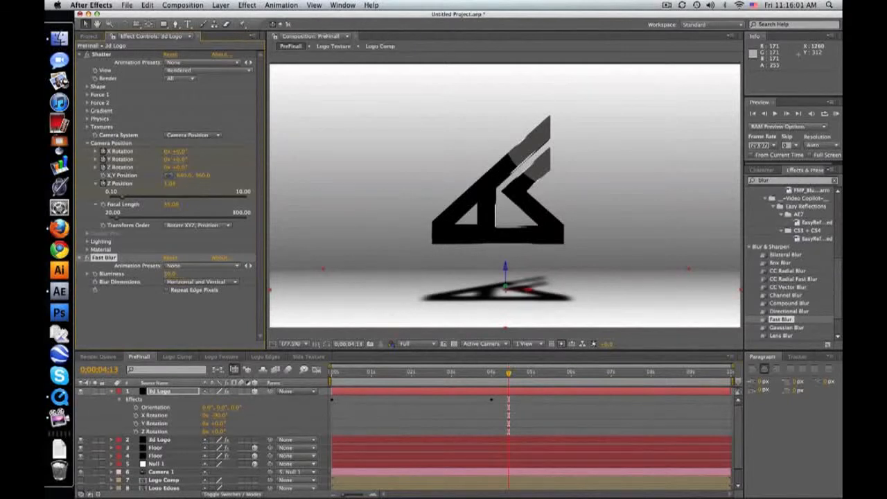
At 0;00;04;00, start Position and Scale keyframes on the blurred 3d Logo copy.
click(184, 392)
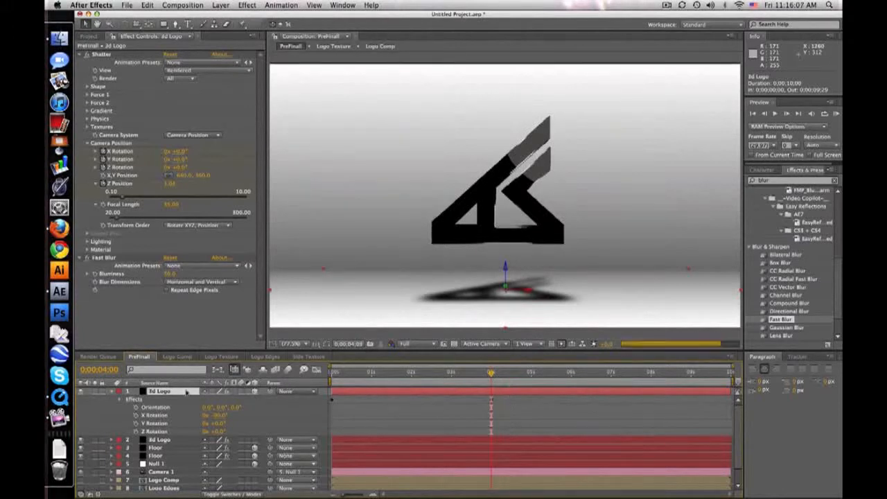
key(p)
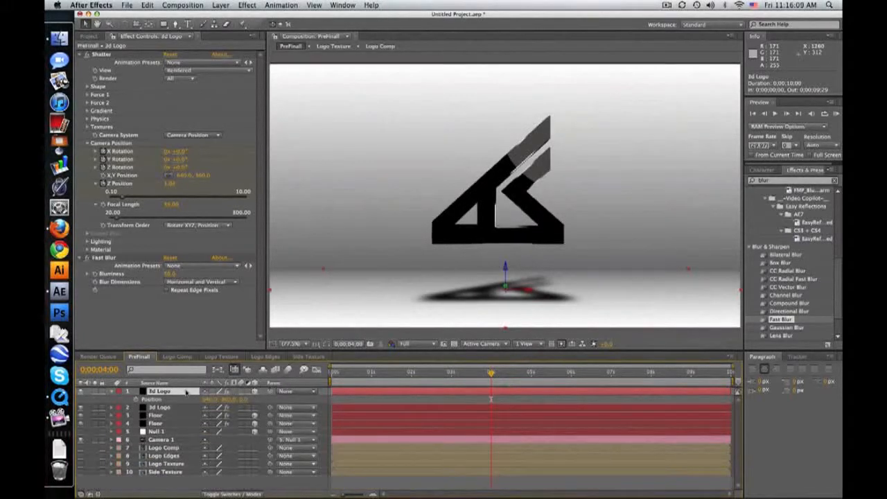
key(shift+s)
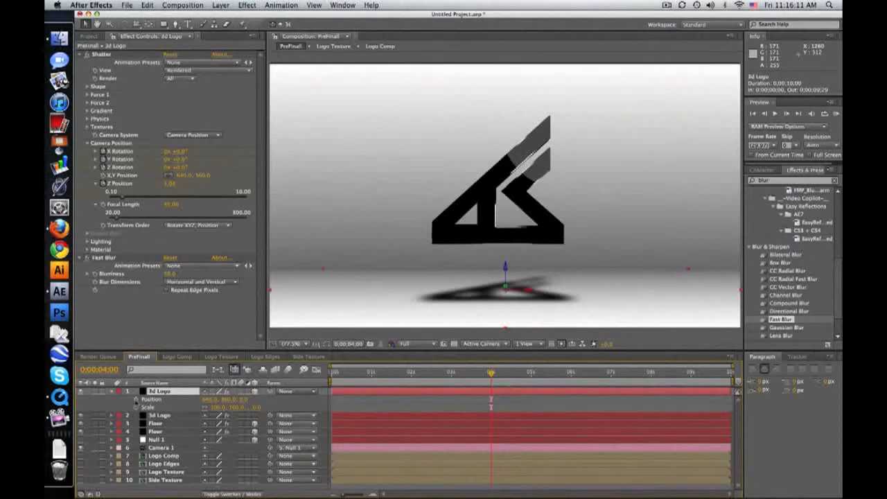
click(135, 400)
click(135, 408)
At the first frame, set the blurred copy's Z position to about -462 and its Scale to 50%.
drag(480, 376, 348, 374)
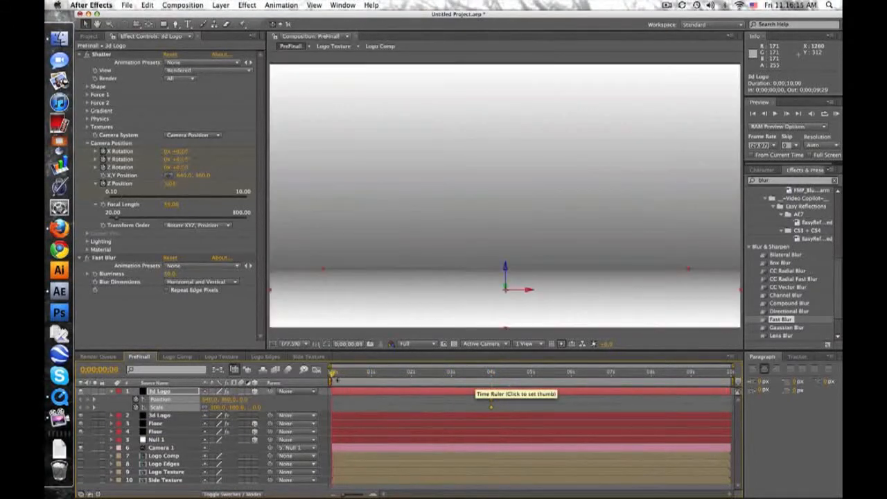
drag(244, 401, 50, 422)
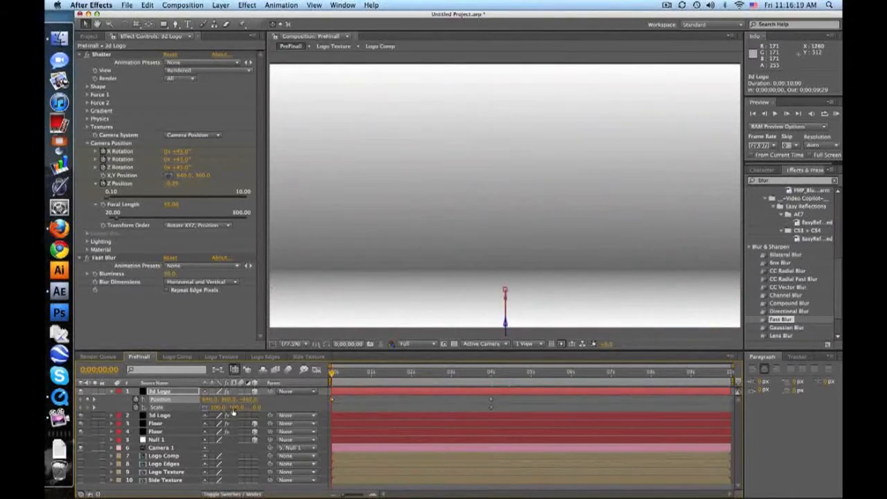
key(Return)
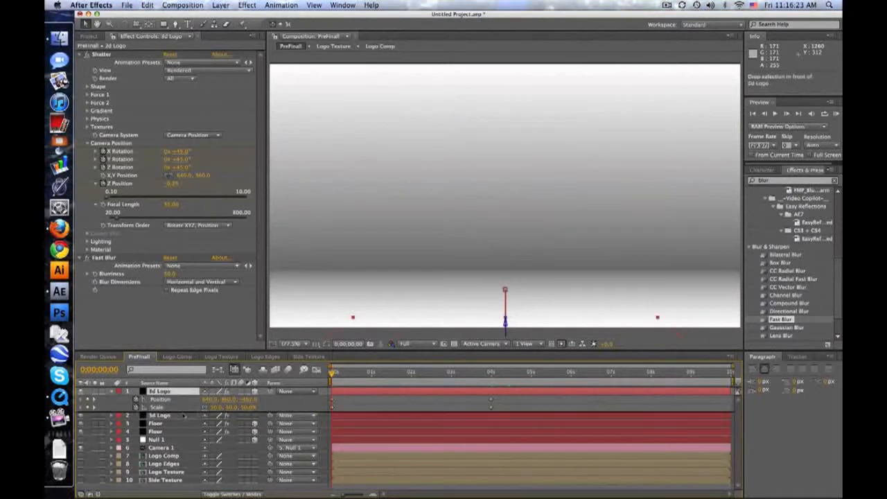
Rename the blurred, flattened logo copy to 3d Logo Shadow.
key(super+d)
key(Return)
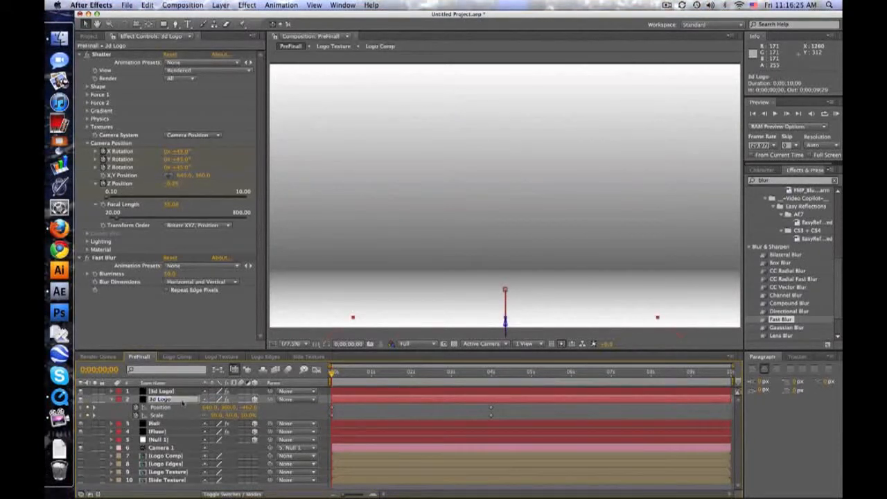
text(S)
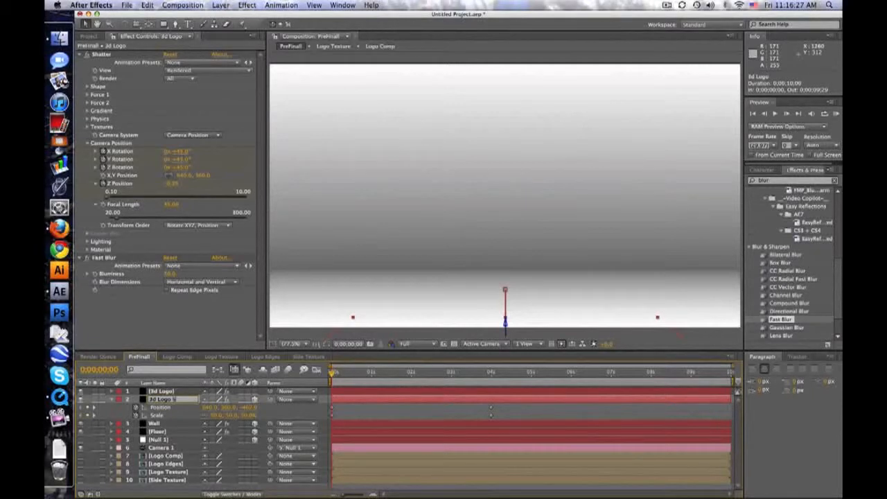
text(hadow)
click(365, 406)
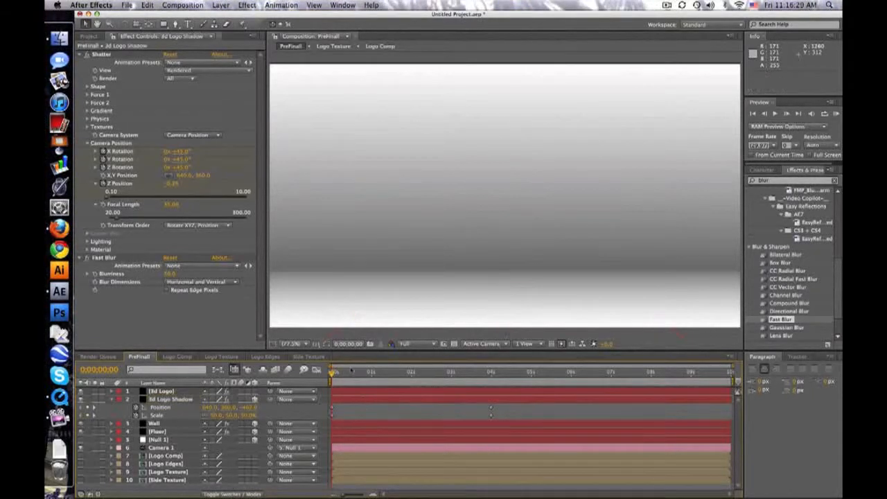
Add a Fill effect above Fast Blur on 3d Logo Shadow, colour it dark grey and check the shadow through the animation.
drag(353, 372, 449, 372)
text(fill)
drag(773, 248, 170, 258)
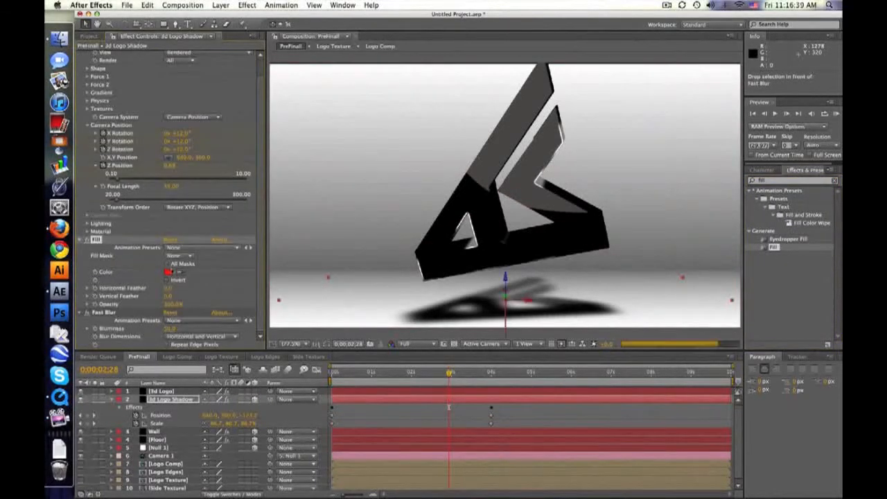
click(168, 272)
drag(319, 375, 291, 419)
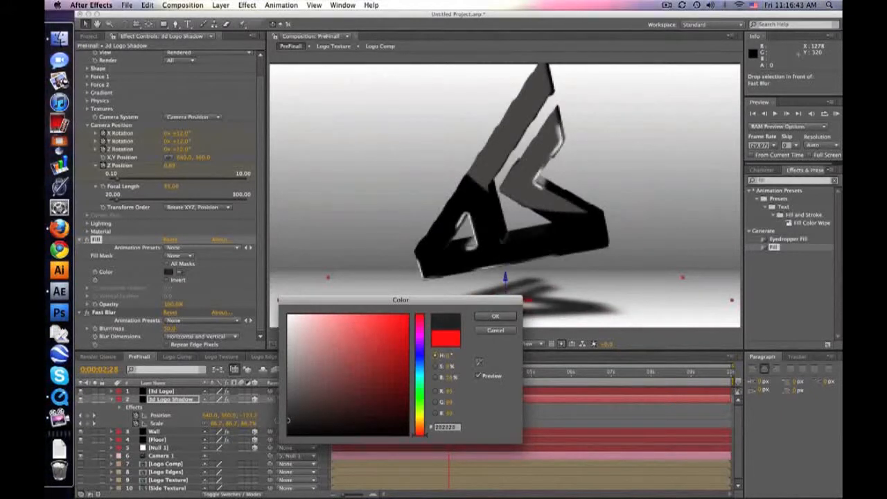
click(494, 316)
click(429, 373)
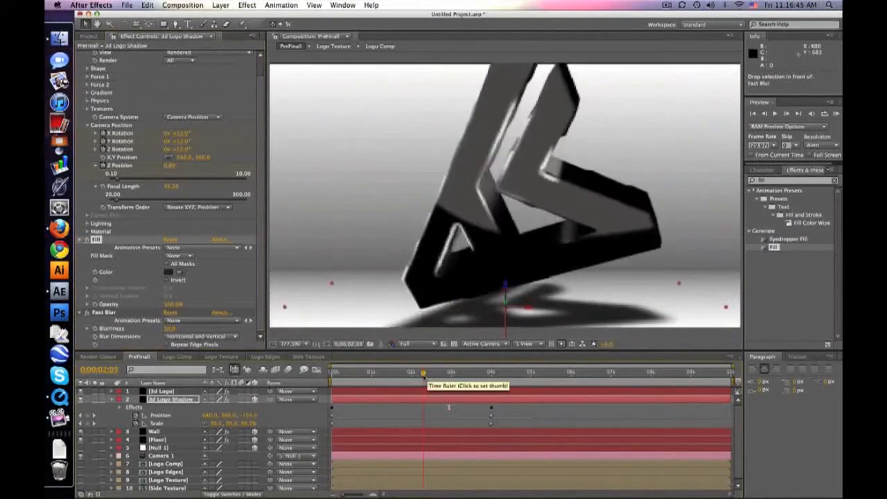
drag(428, 374, 501, 374)
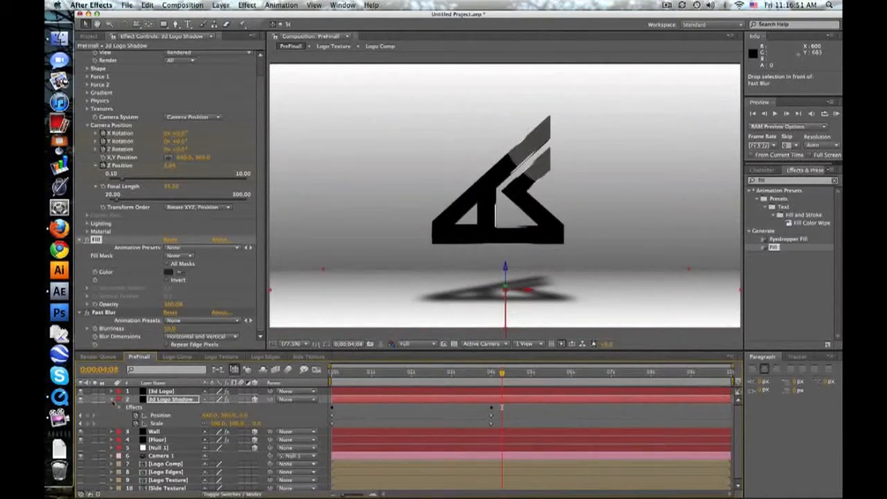
Collapse the shadow layer's keyframes and create a black comp-size solid named Flare.
key(u)
click(220, 5)
mouse_move(226, 16)
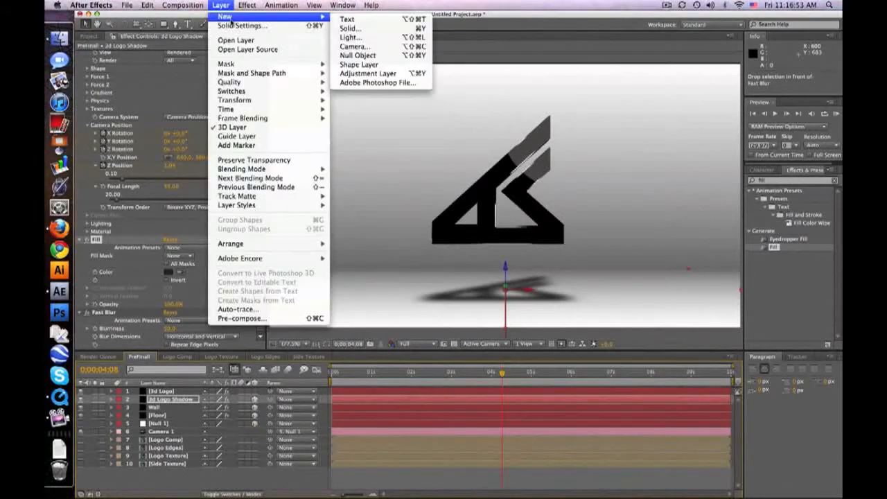
click(340, 29)
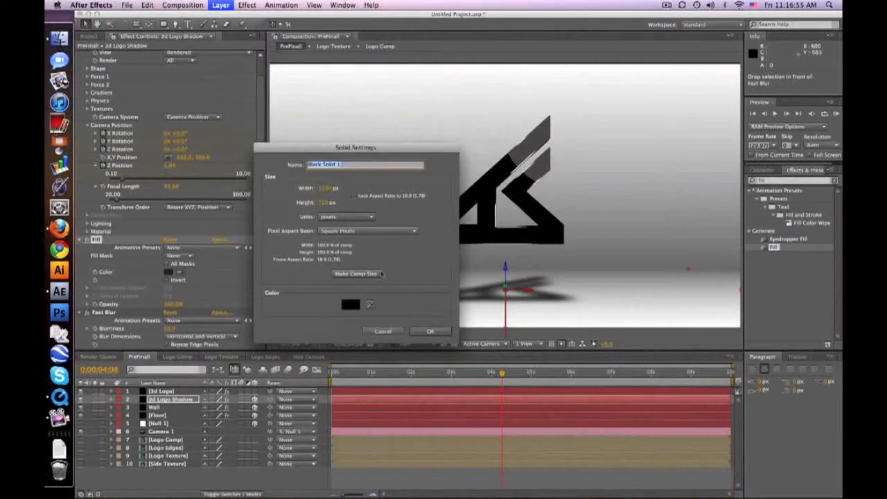
text(Flare)
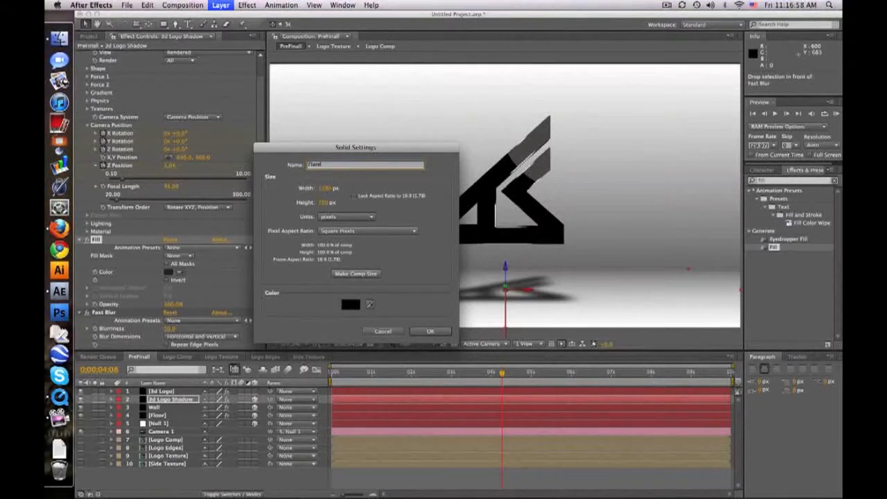
key(Return)
Apply the Optical Flares effect to the Flare solid.
click(792, 180)
text(optic)
drag(762, 216, 151, 391)
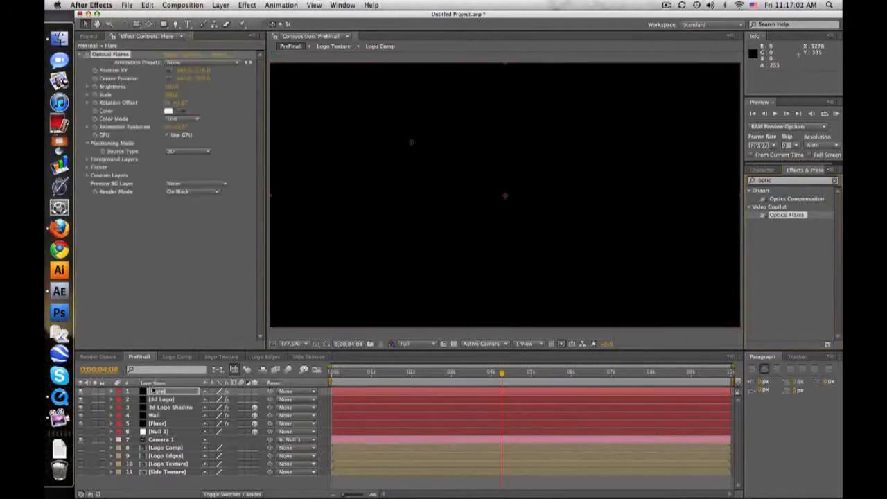
In the Optical Flares options, load the purple-blue streak preset below Gold Spot from the Light presets and accept it.
click(185, 58)
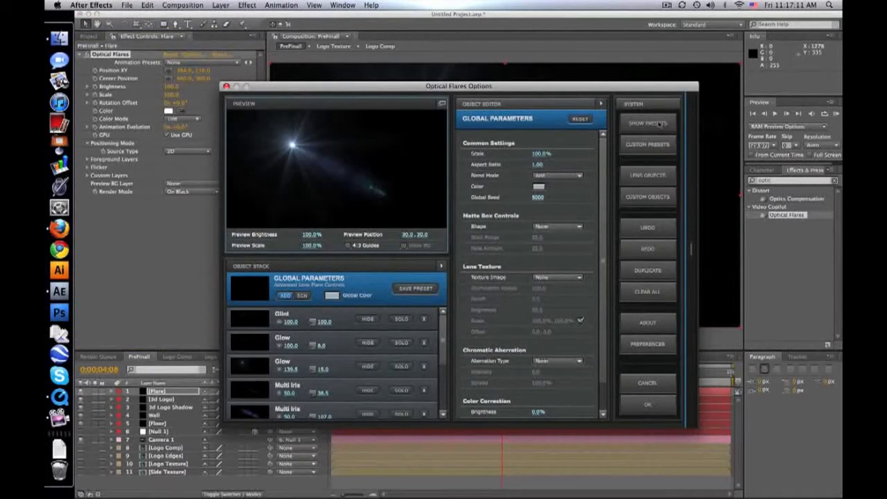
click(658, 122)
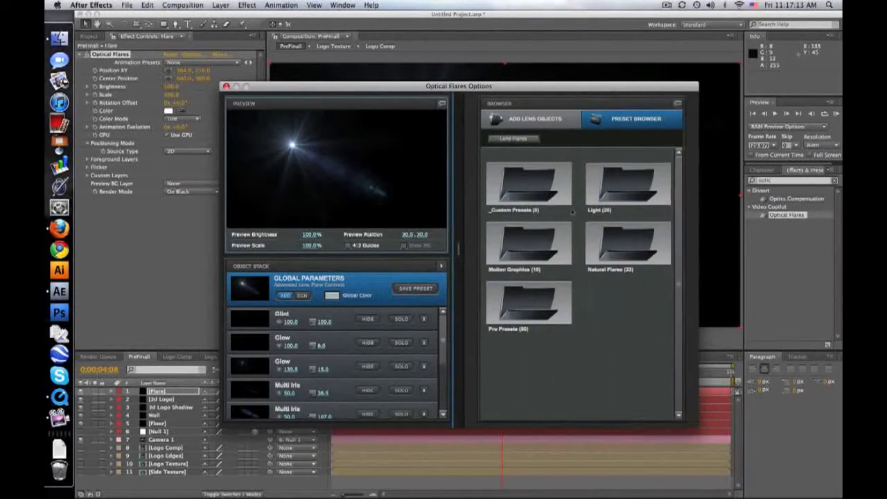
double_click(624, 196)
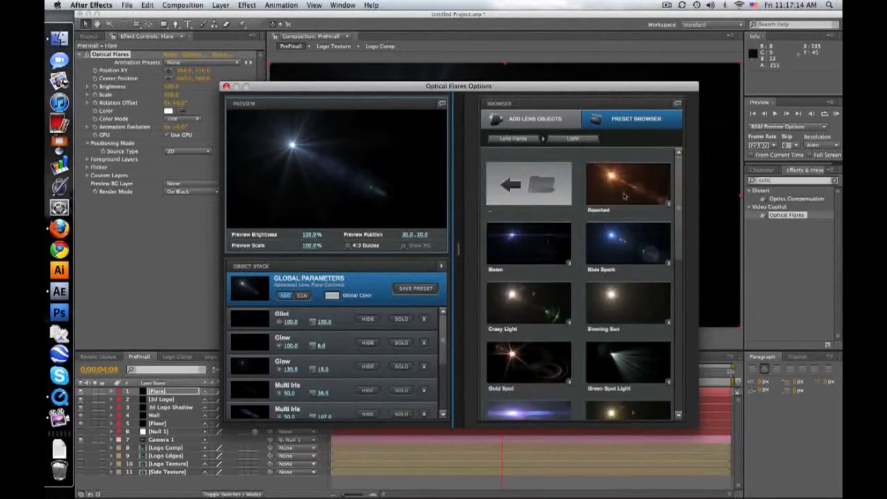
click(543, 413)
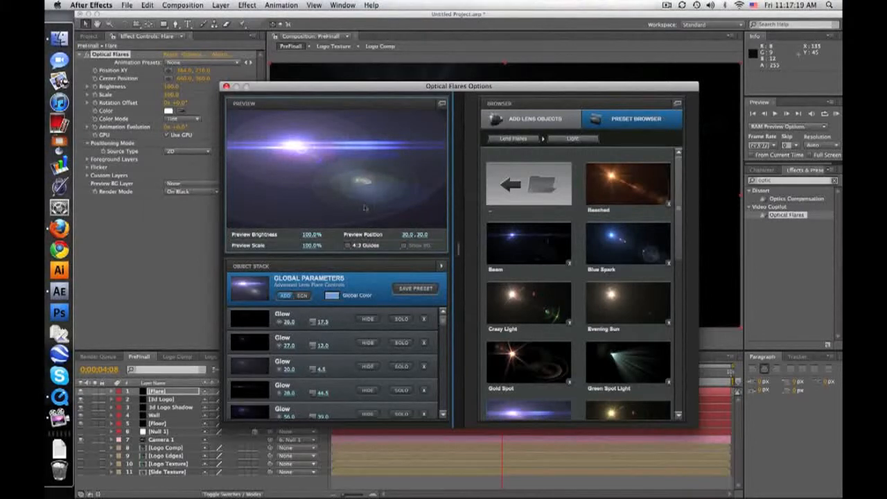
drag(458, 337, 616, 377)
click(649, 407)
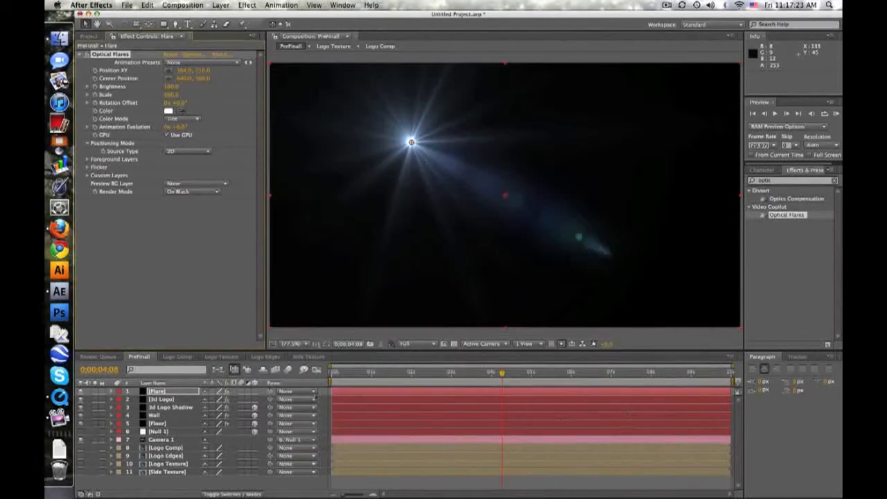
Place the flare source at about -3, 367 on the frame's edge, set the Flare layer's blending mode to Add and preview the animation.
drag(408, 148, 270, 196)
click(244, 494)
click(227, 392)
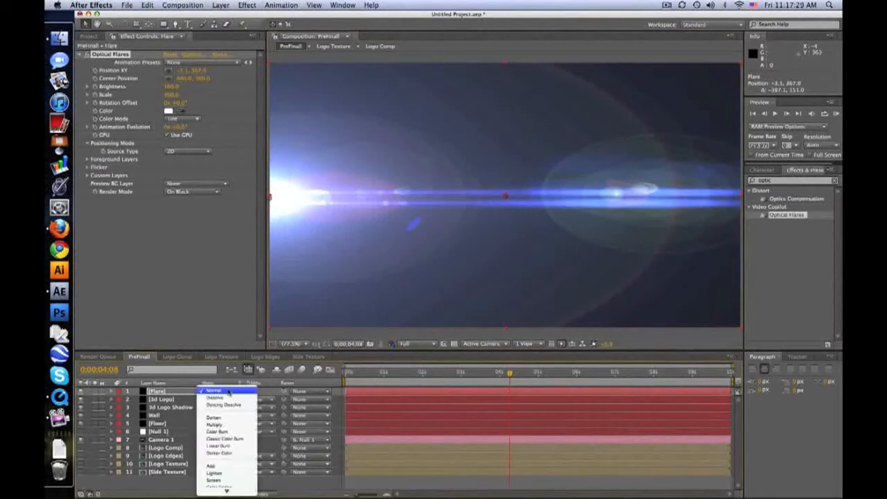
click(219, 468)
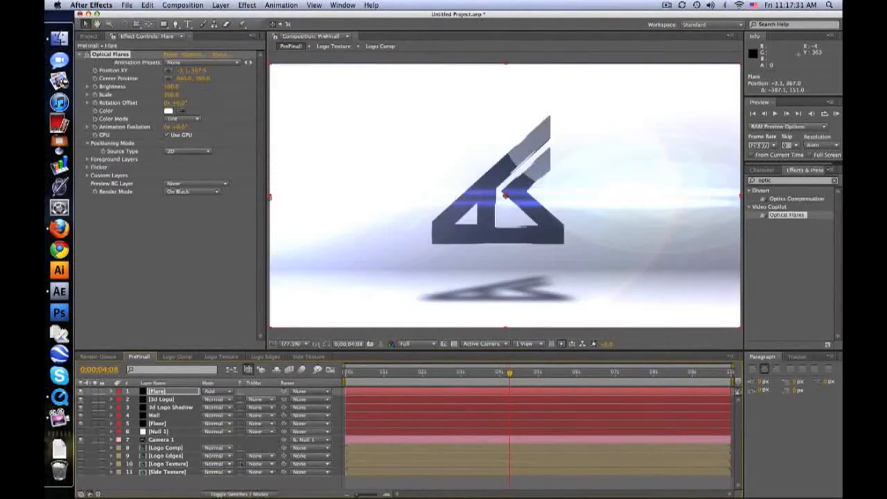
click(472, 374)
drag(472, 374, 412, 374)
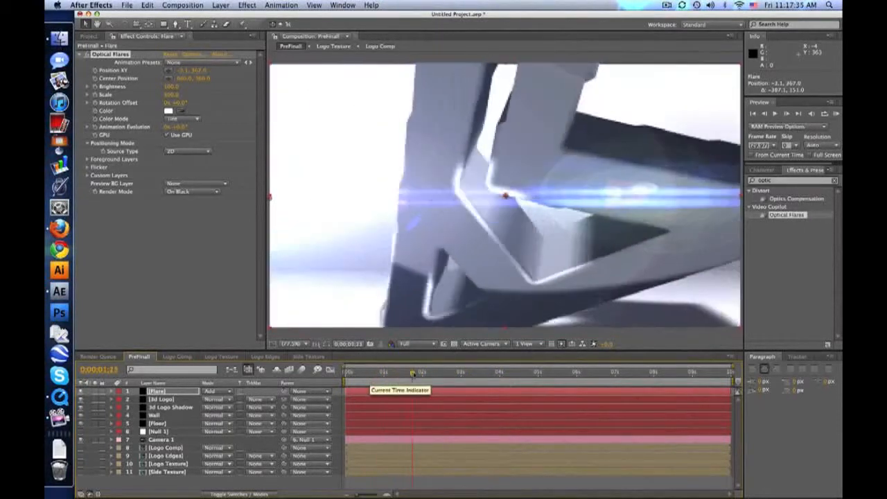
key(space)
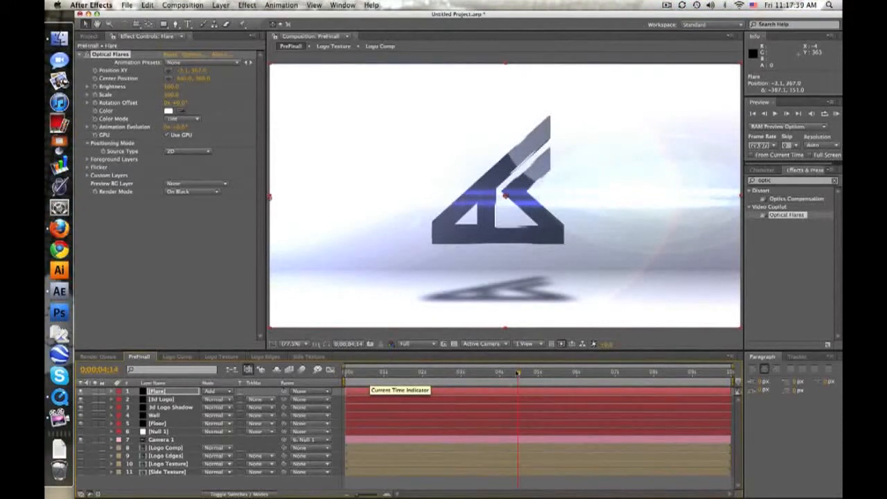
At 0;00;04;24, add a text layer reading NAME and place it directly beneath the logo.
mouse_move(526, 373)
mouse_down()
mouse_move(545, 374)
mouse_move(385, 373)
mouse_move(531, 374)
mouse_up()
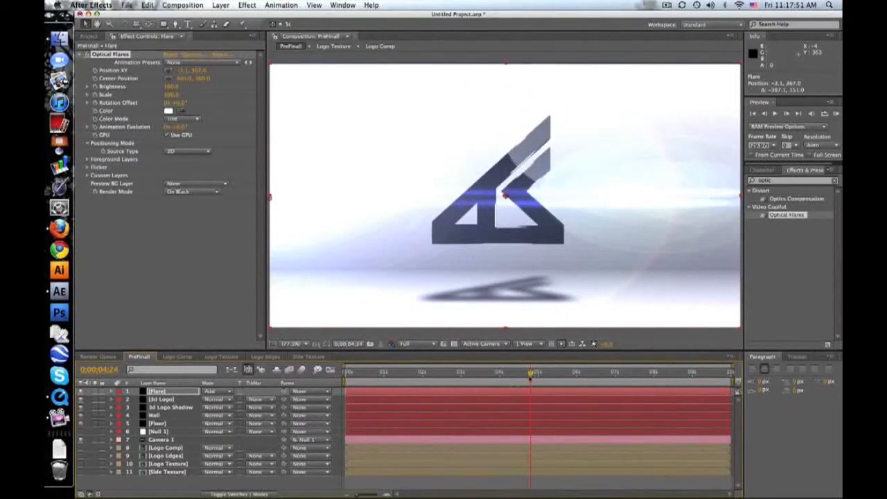
click(220, 5)
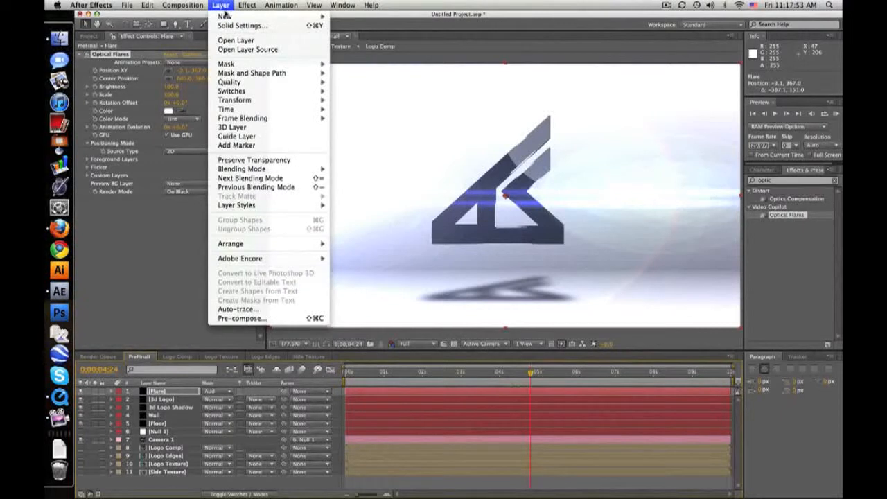
click(208, 29)
click(187, 24)
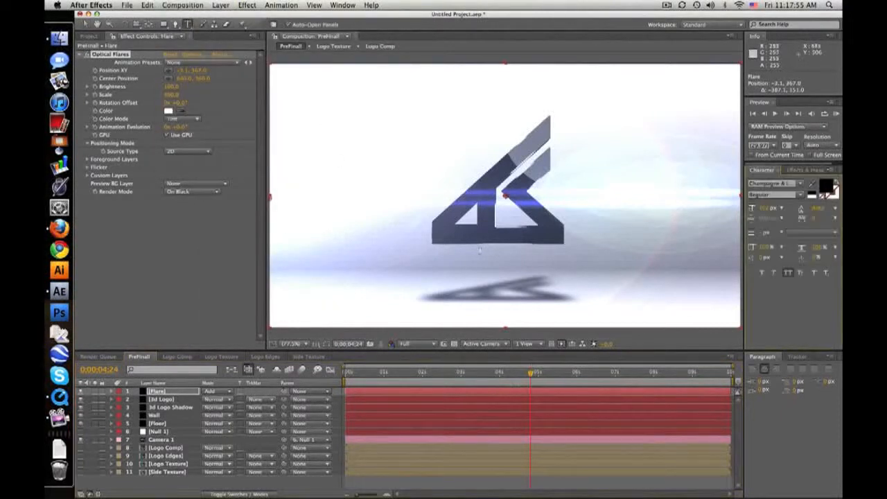
click(433, 252)
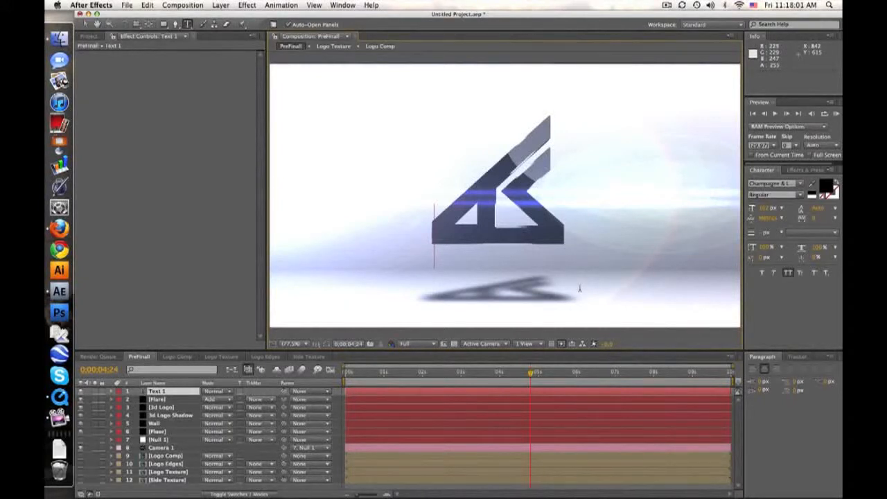
text(NAME)
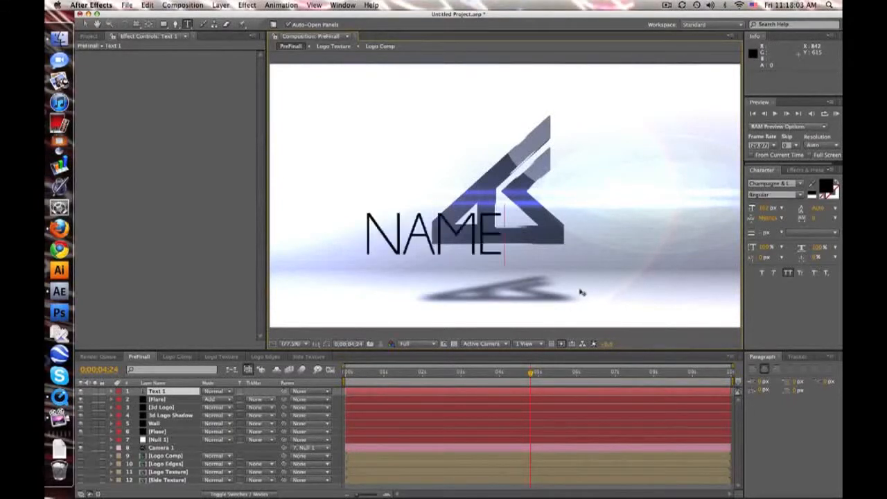
click(86, 24)
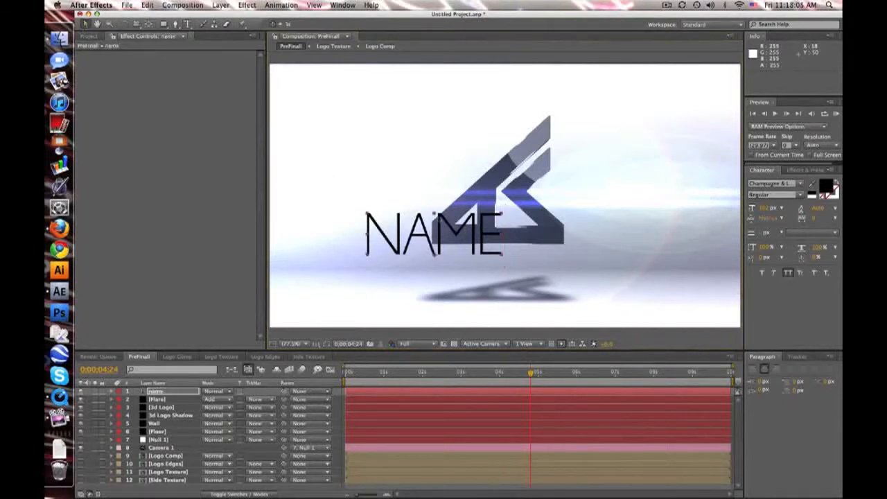
drag(455, 235, 517, 263)
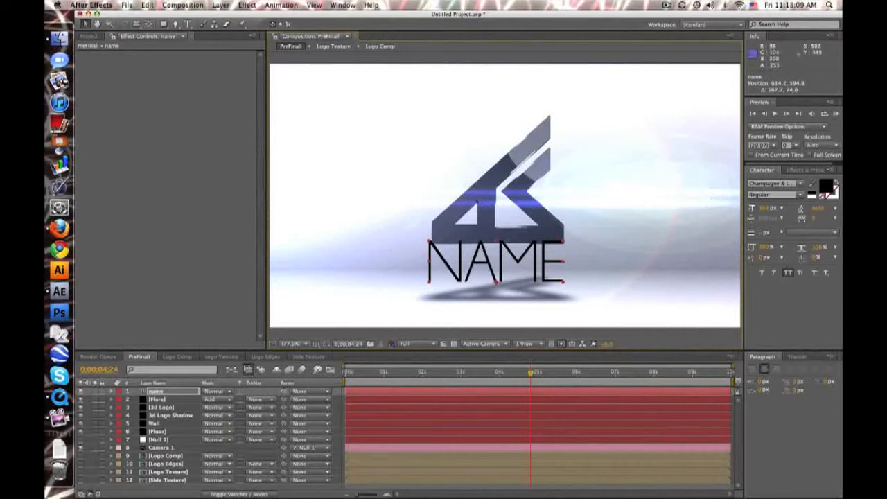
Apply Ramp to the NAME text, with the ramp starting at about Y 405 and ending at about Y 635.
click(804, 170)
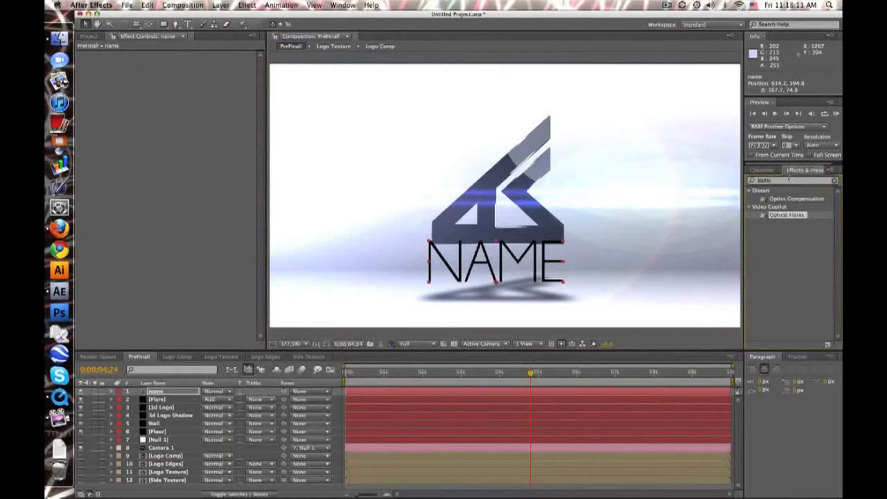
text(ramp)
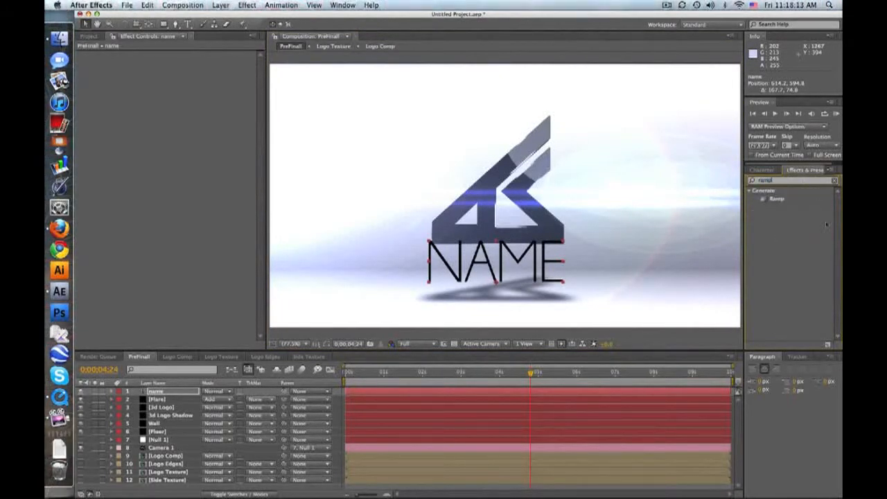
drag(777, 199, 174, 392)
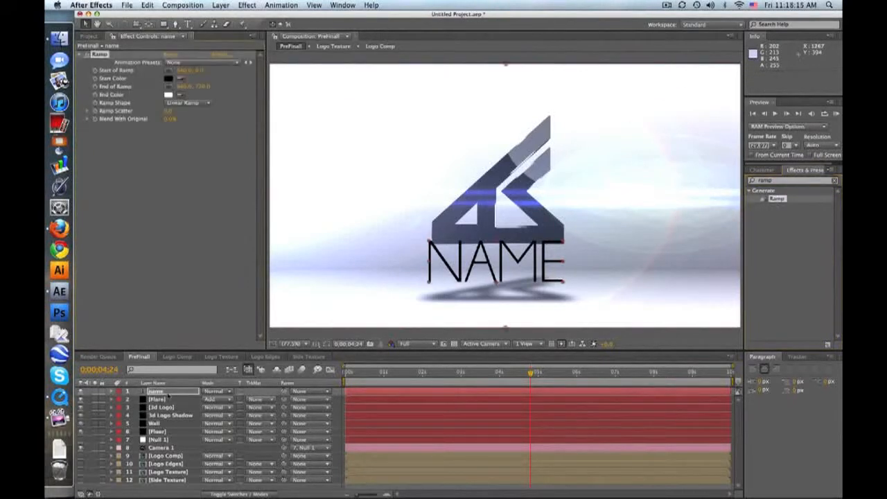
drag(199, 70, 384, 76)
drag(204, 88, 180, 90)
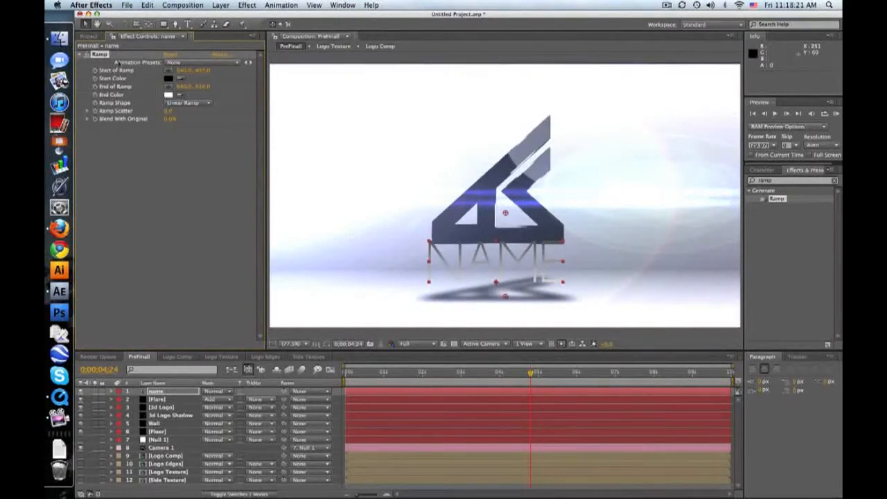
Reduce the NAME text to about 54 px and centre it between the logo and its shadow.
mouse_move(474, 253)
mouse_down()
mouse_move(489, 257)
mouse_move(478, 255)
mouse_up()
double_click(477, 255)
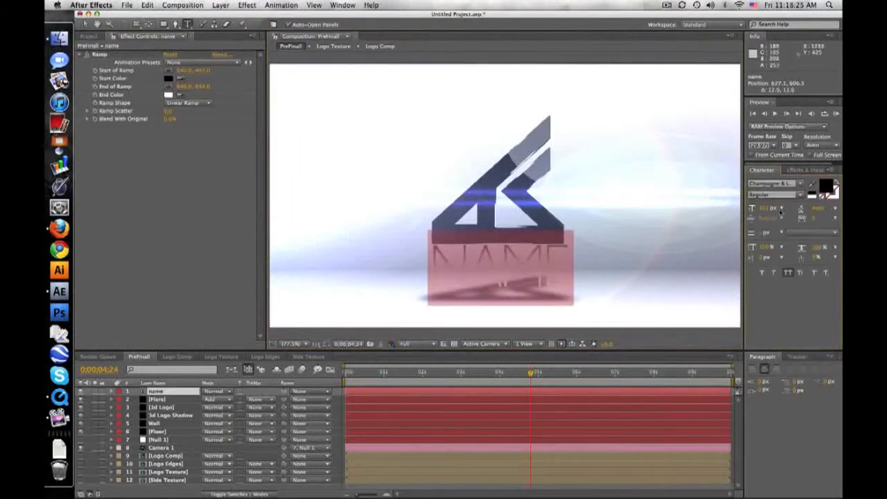
drag(756, 213, 728, 212)
key(v)
drag(499, 275, 497, 258)
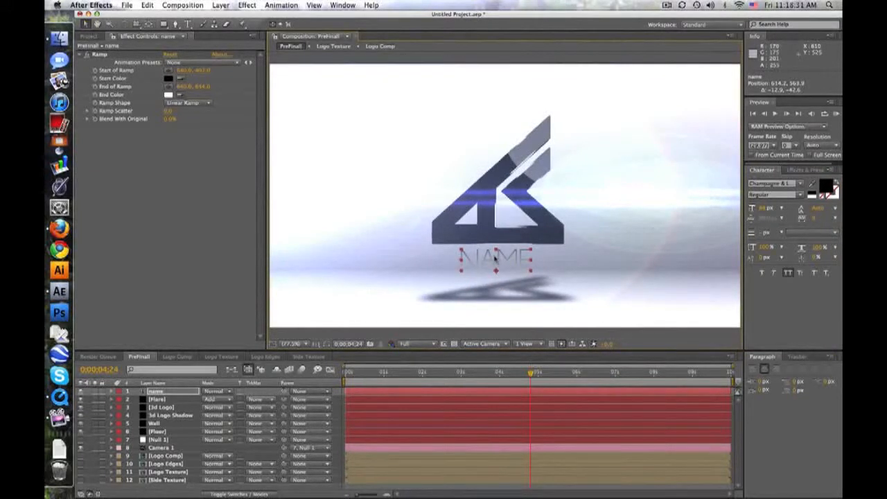
In the Logo Comp composition, add a text layer reading LOL beside the logo.
drag(530, 374, 574, 377)
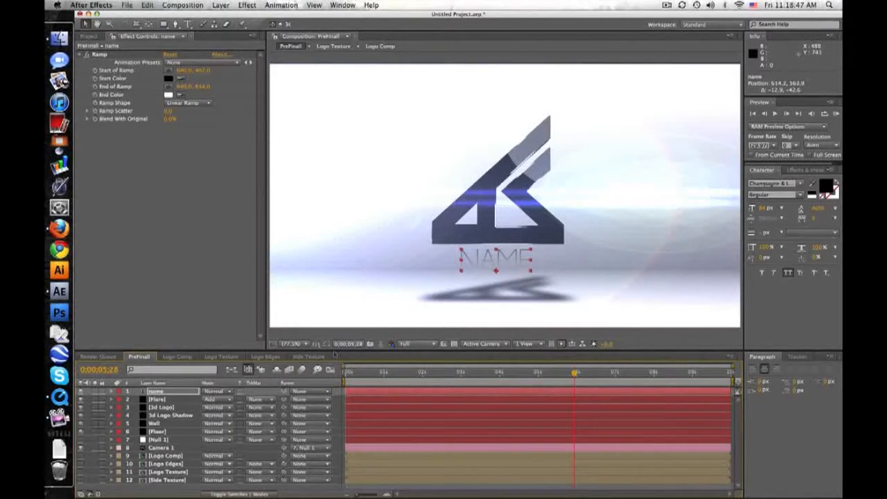
click(176, 356)
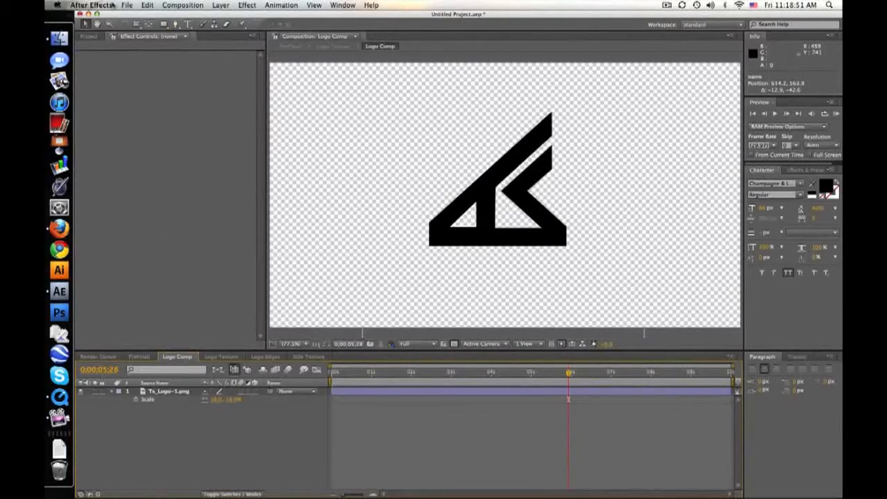
click(187, 25)
click(386, 175)
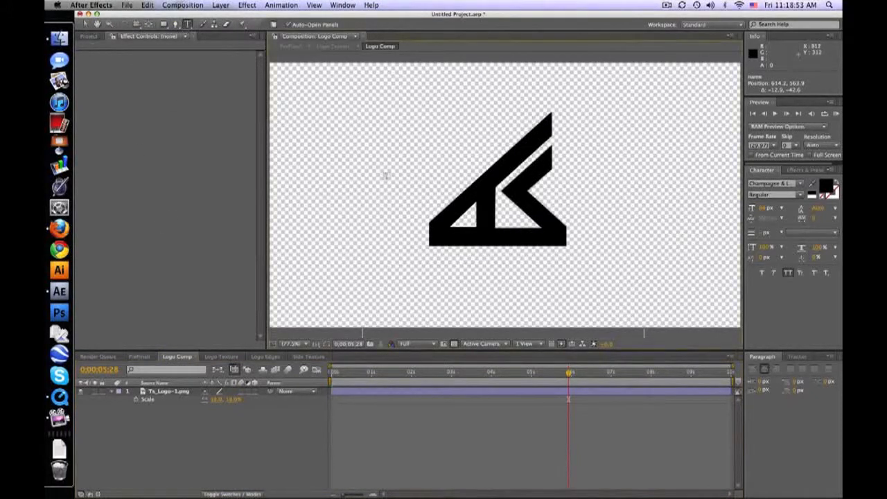
click(386, 175)
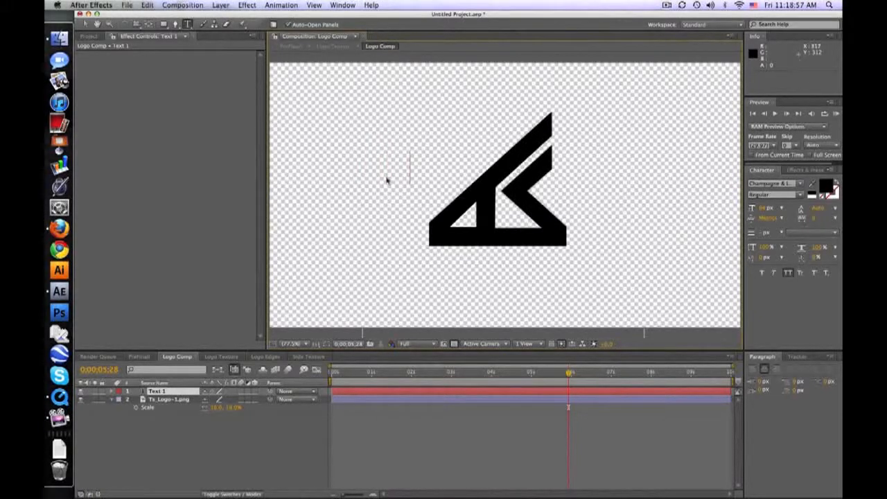
Centre the LOL text over the logo, enlarge it to slightly wider than the logo and hide the Ts_Logo-1.png layer.
click(88, 25)
drag(411, 178, 503, 219)
drag(373, 126, 494, 190)
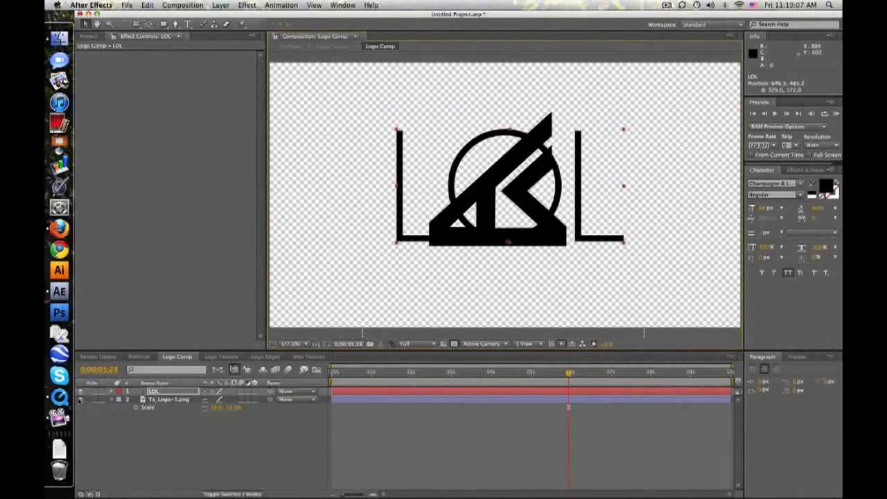
click(80, 400)
Return to the PreFinall composition and check the LOL animation at several times between about 3 and 5 seconds.
click(138, 357)
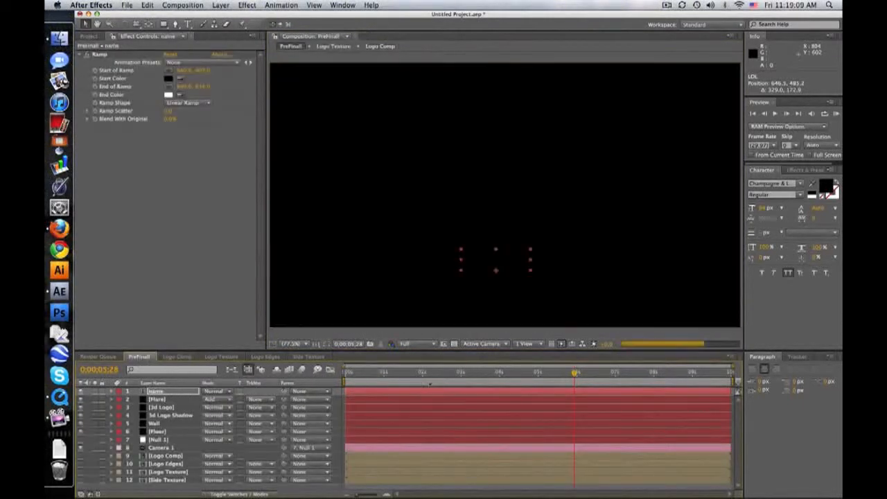
drag(472, 374, 499, 375)
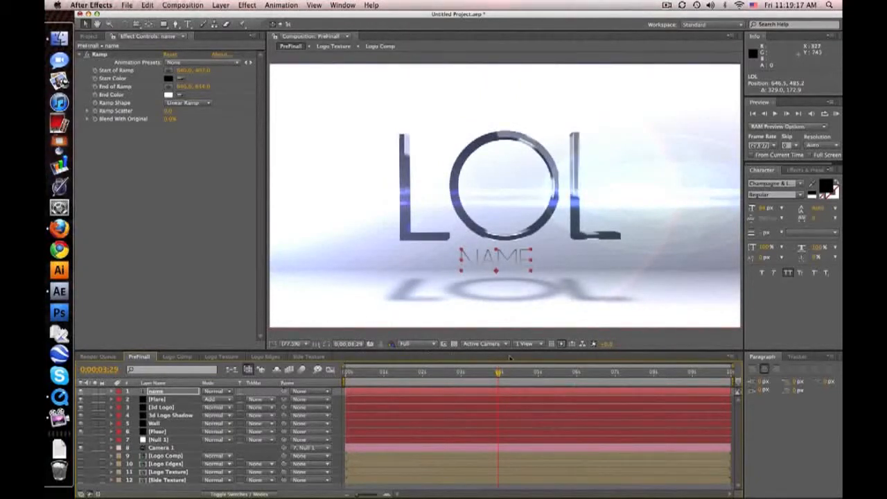
drag(499, 374, 475, 373)
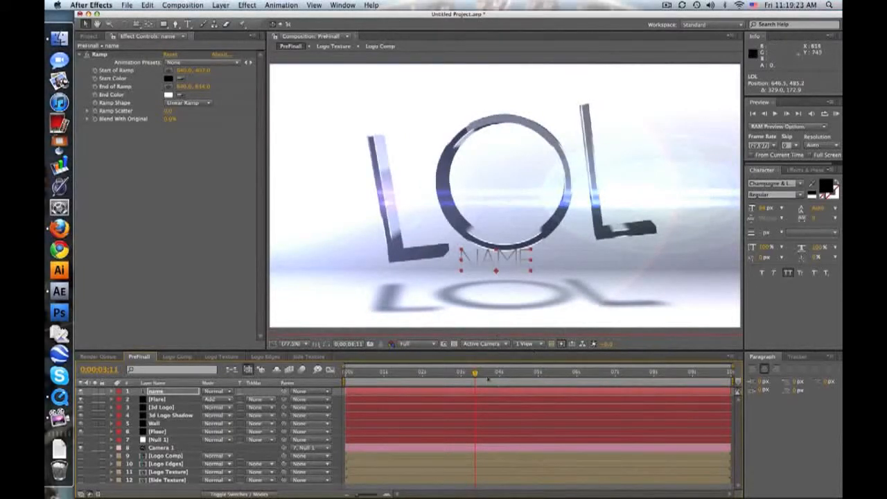
drag(475, 374, 543, 374)
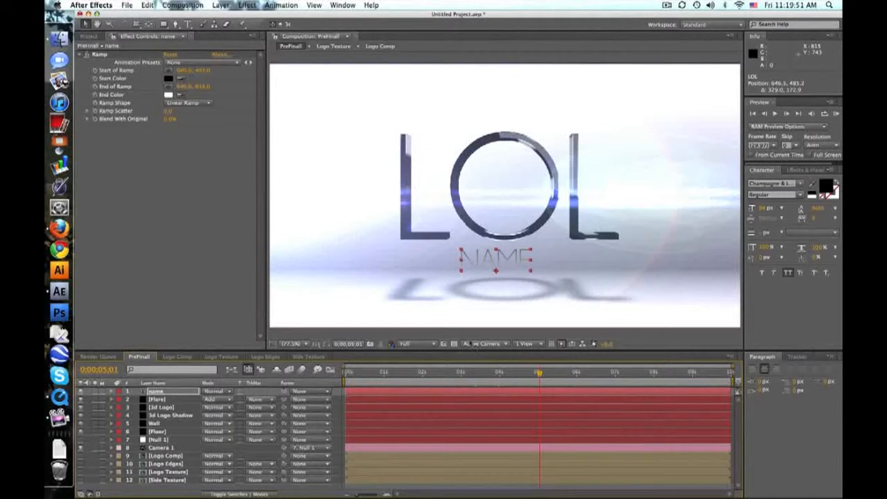
drag(538, 373, 509, 372)
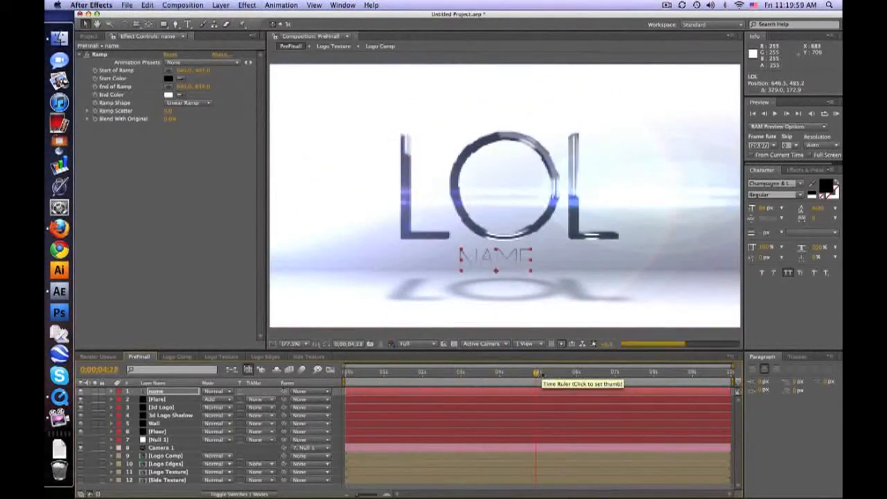